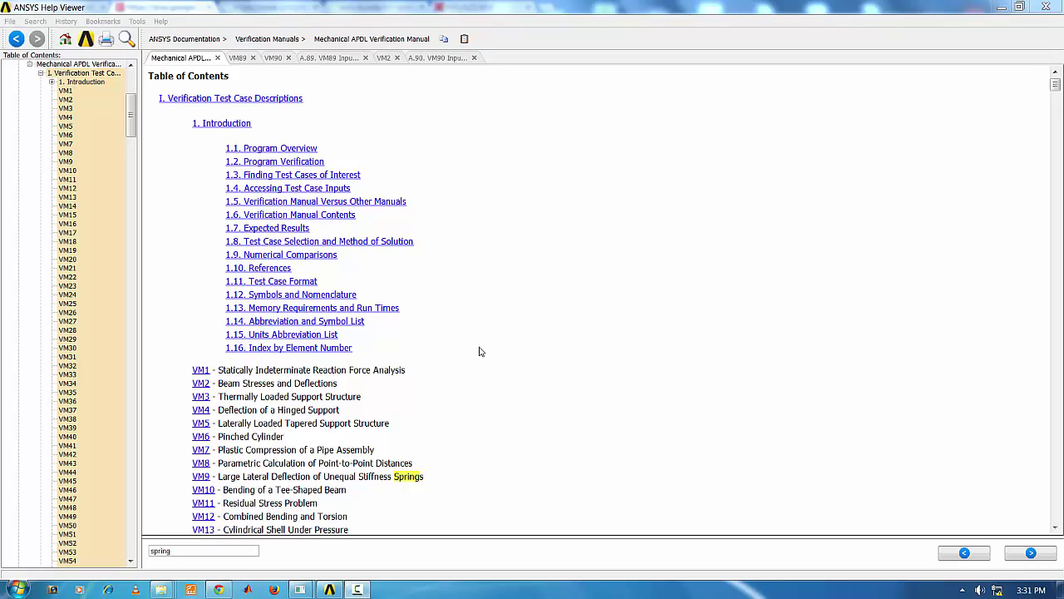
- Look through the Mechanical APDL Verification Manual contents for spring system cases and highlight the VM89 and VM90 entries
{"action": "left_click", "coordinate": [588, 259]}
{"action": "scroll", "coordinate": [588, 258], "scroll_direction": "down", "scroll_amount": 2}
{"action": "scroll", "coordinate": [574, 295], "scroll_direction": "up", "scroll_amount": 2}
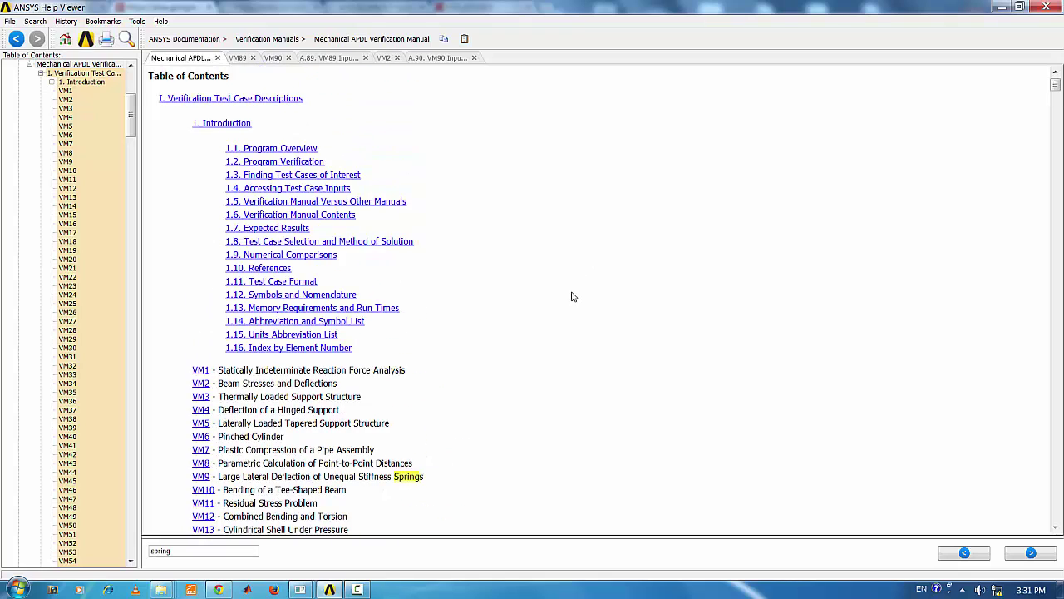
{"action": "scroll", "coordinate": [544, 309], "scroll_direction": "down", "scroll_amount": 3}
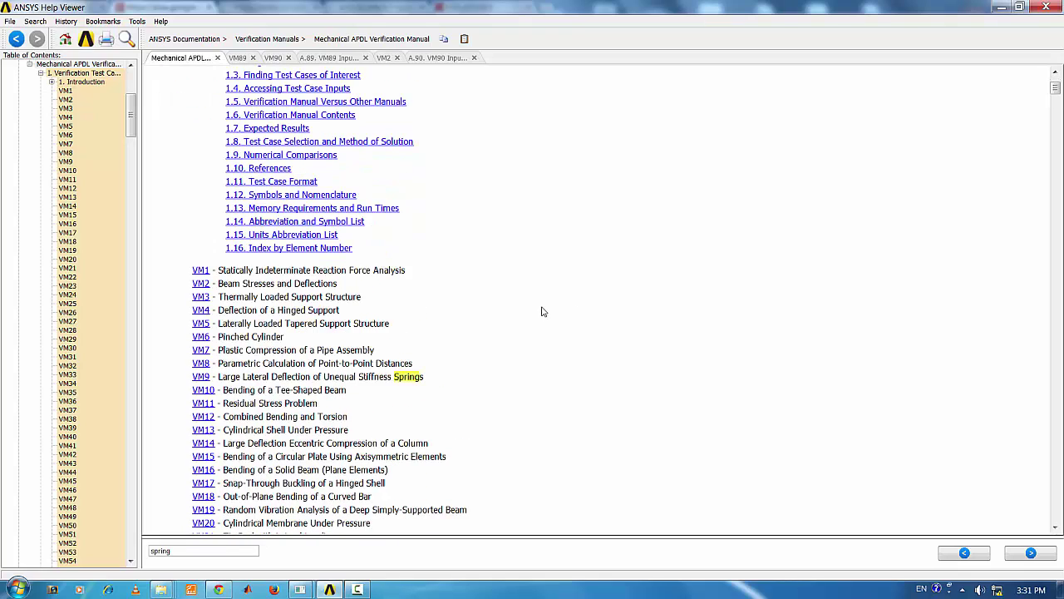
{"action": "left_click", "coordinate": [187, 548]}
{"action": "scroll", "coordinate": [281, 450], "scroll_direction": "down", "scroll_amount": 20}
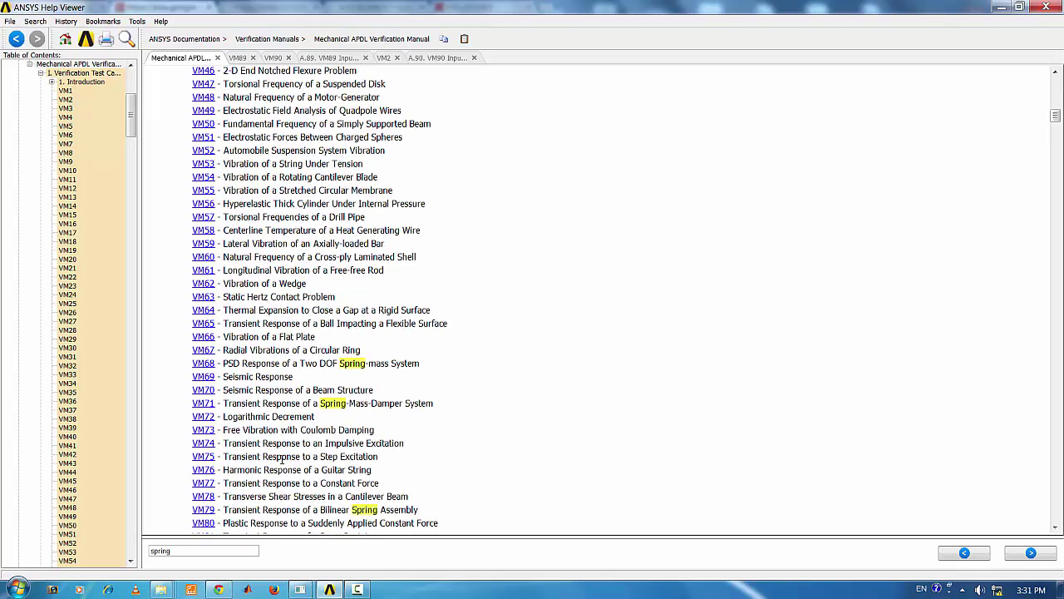
{"action": "scroll", "coordinate": [283, 458], "scroll_direction": "down", "scroll_amount": 5}
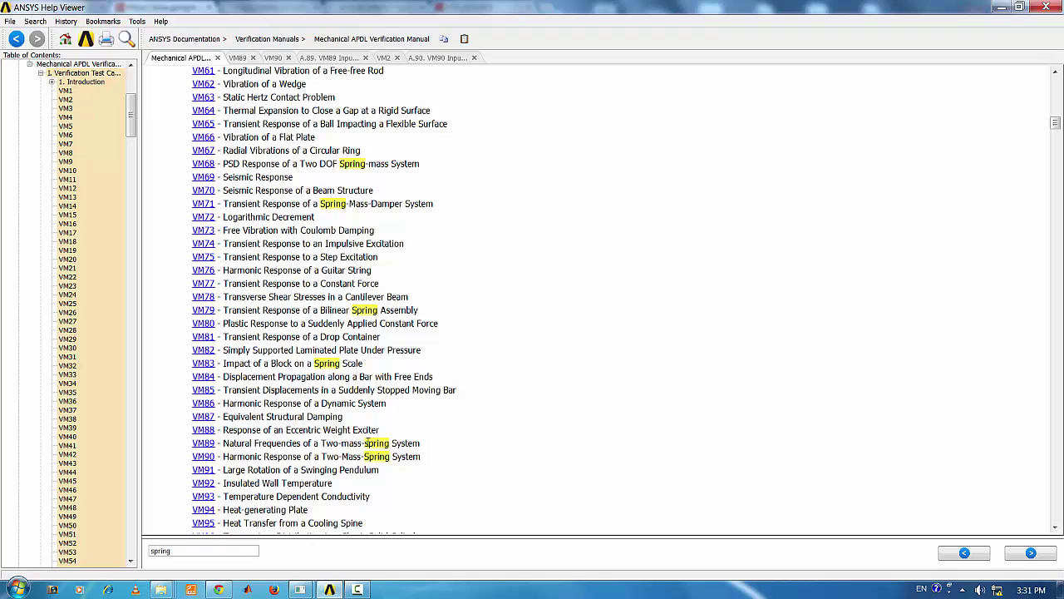
{"action": "left_click_drag", "start_coordinate": [422, 450], "coordinate": [191, 446]}
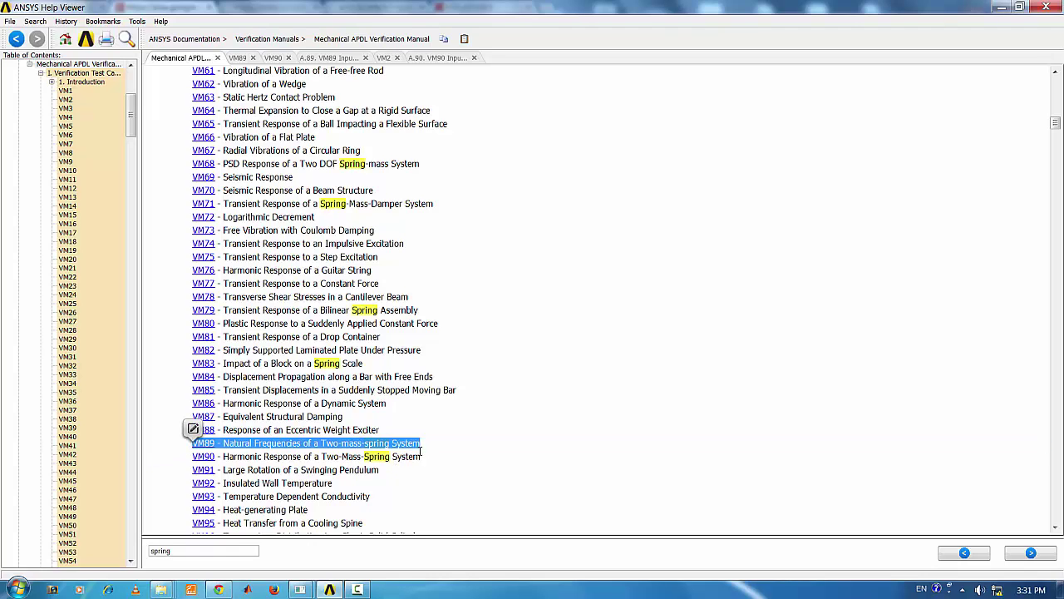
{"action": "left_click_drag", "start_coordinate": [421, 456], "coordinate": [222, 457]}
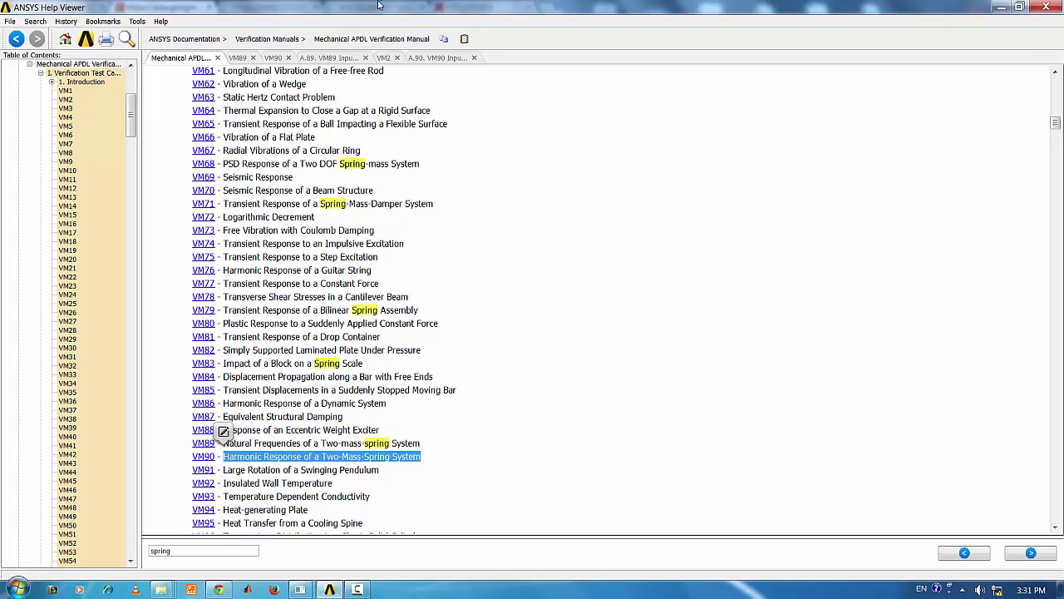
- Open the VM89 page to read its overview, and answer the Windows performance prompt by changing the color scheme to Windows 7 Basic
{"action": "left_click", "coordinate": [244, 62]}
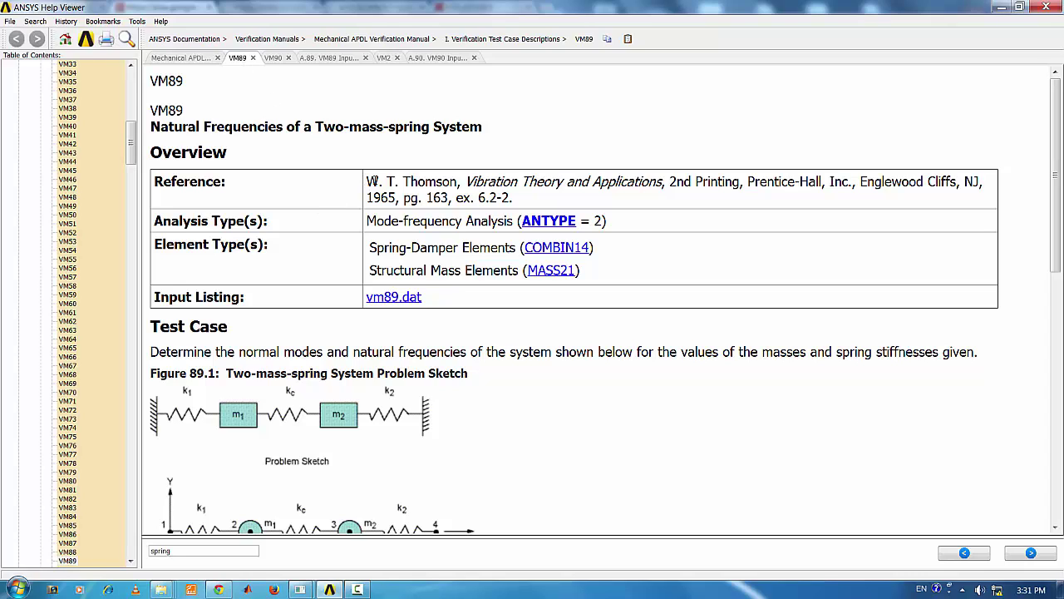
{"action": "left_click_drag", "start_coordinate": [376, 182], "coordinate": [701, 171]}
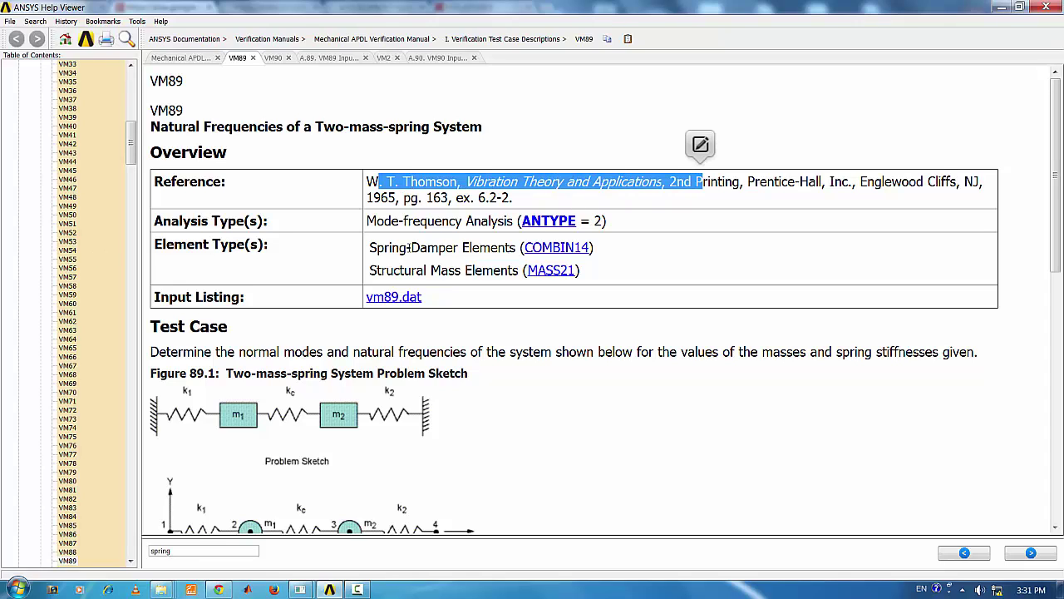
{"action": "scroll", "coordinate": [647, 204], "scroll_direction": "down", "scroll_amount": 2}
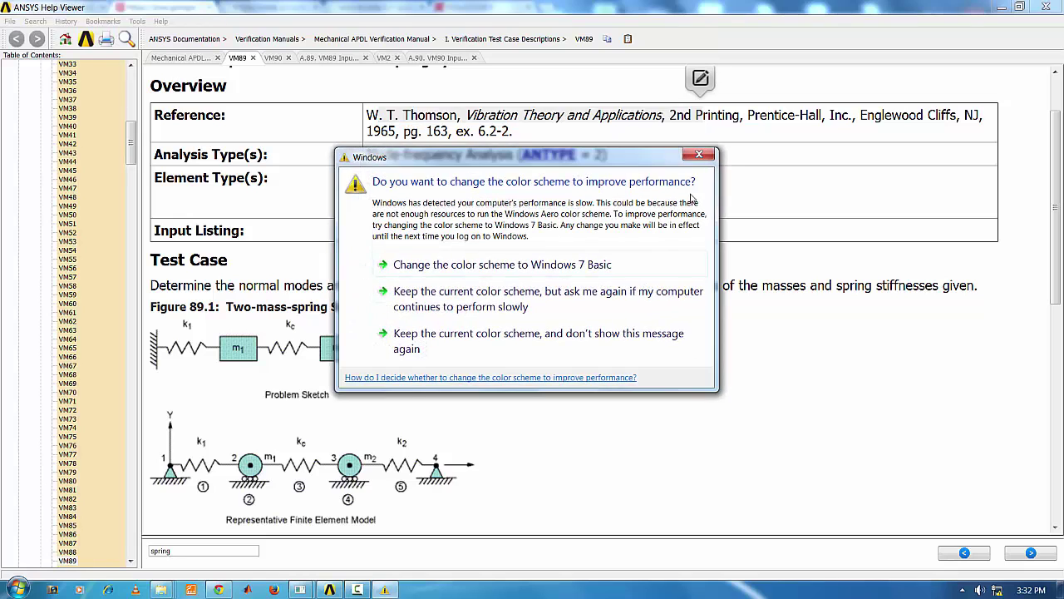
{"action": "left_click", "coordinate": [542, 263]}
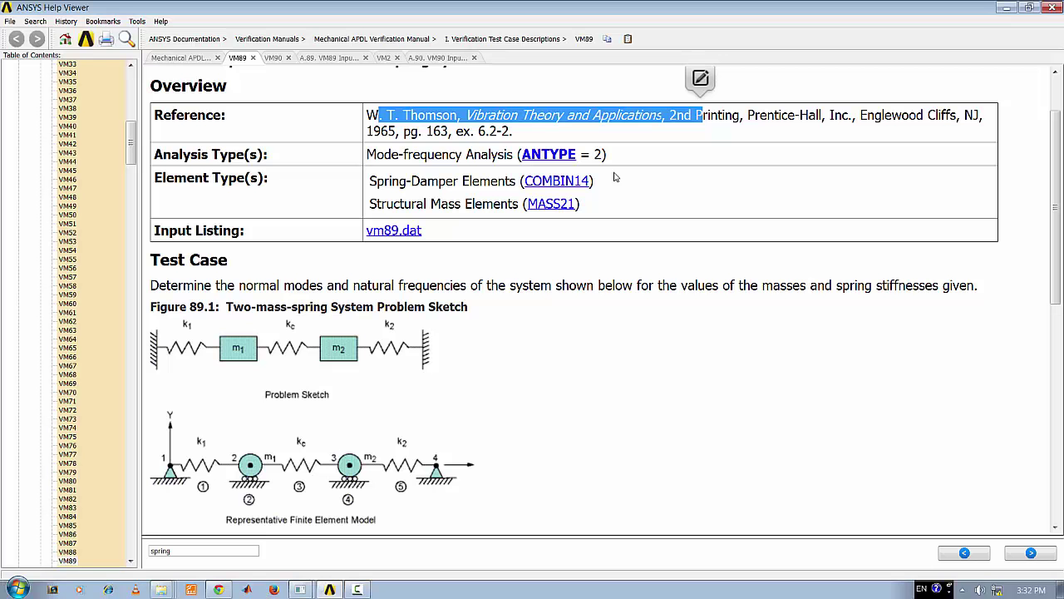
- Examine VM89's problem sketch, finite element model, material properties and results comparison for the frequencies and amplitude ratios
{"action": "scroll", "coordinate": [455, 384], "scroll_direction": "down", "scroll_amount": 1}
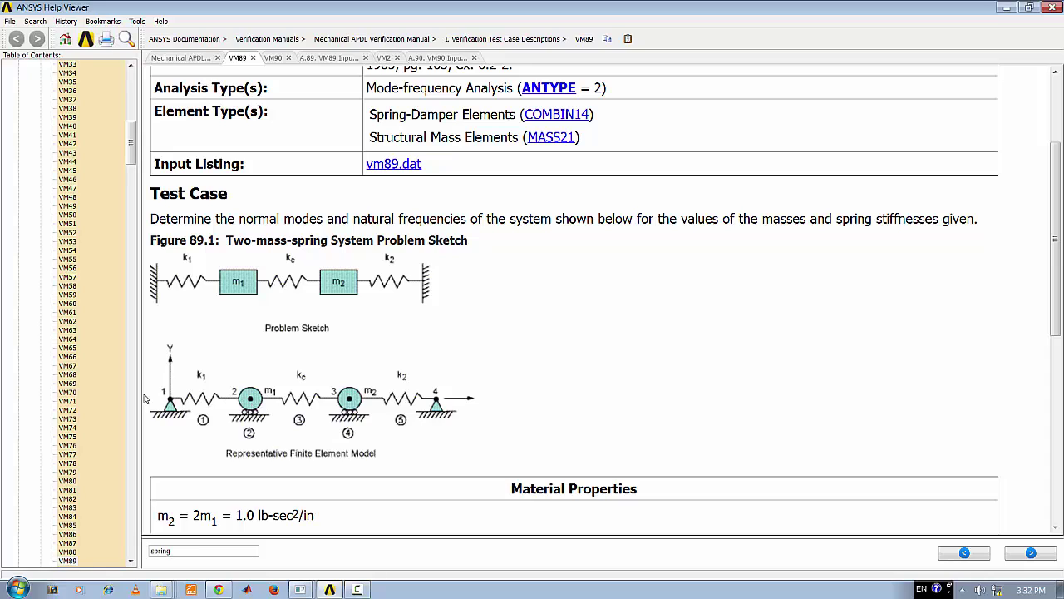
{"action": "scroll", "coordinate": [413, 395], "scroll_direction": "down", "scroll_amount": 1}
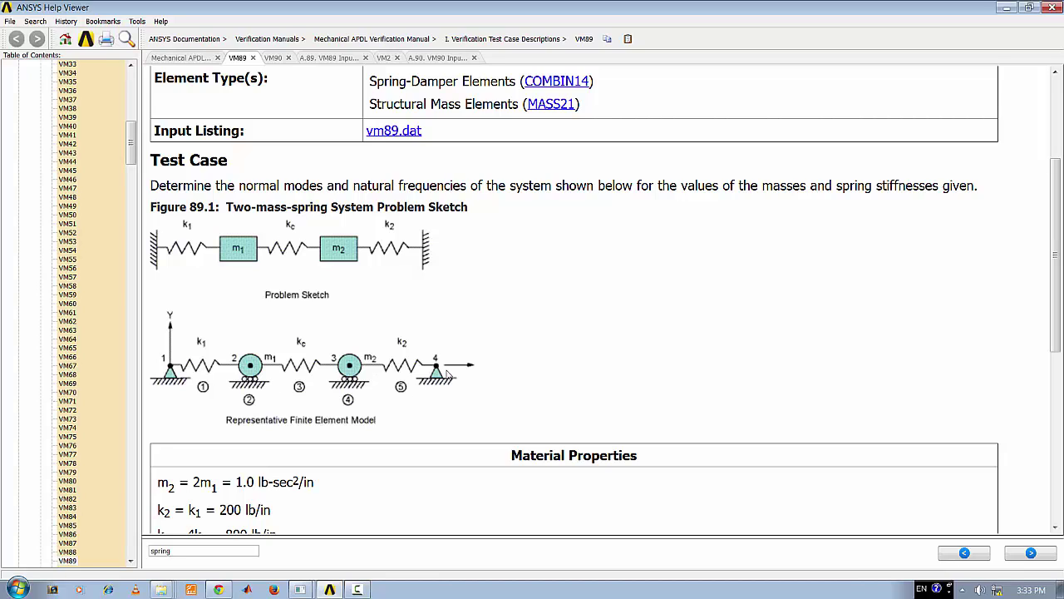
{"action": "scroll", "coordinate": [313, 291], "scroll_direction": "down", "scroll_amount": 3}
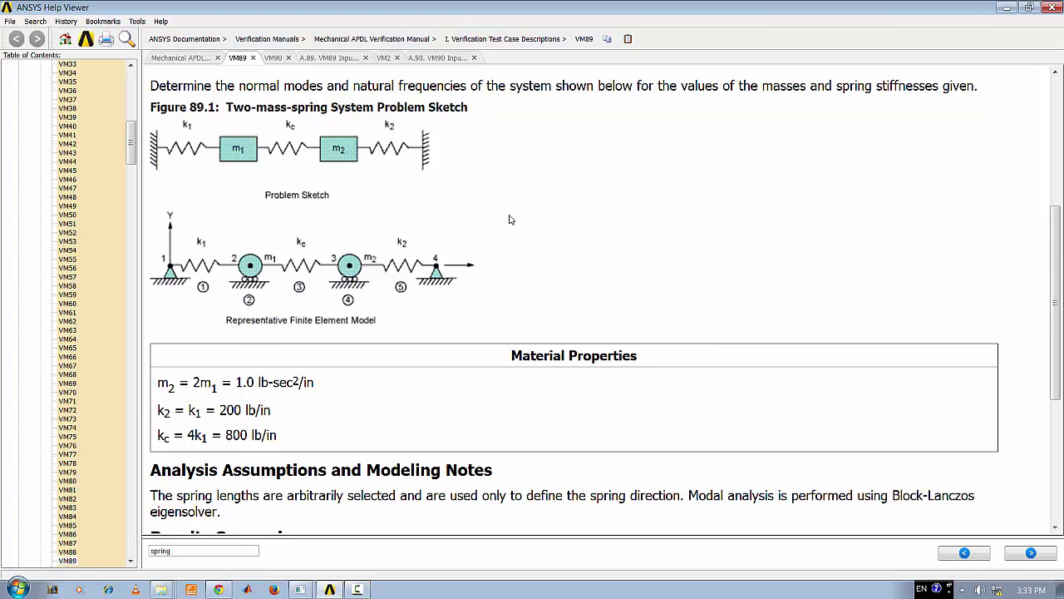
{"action": "scroll", "coordinate": [510, 220], "scroll_direction": "down", "scroll_amount": 3}
{"action": "scroll", "coordinate": [510, 220], "scroll_direction": "down", "scroll_amount": 2}
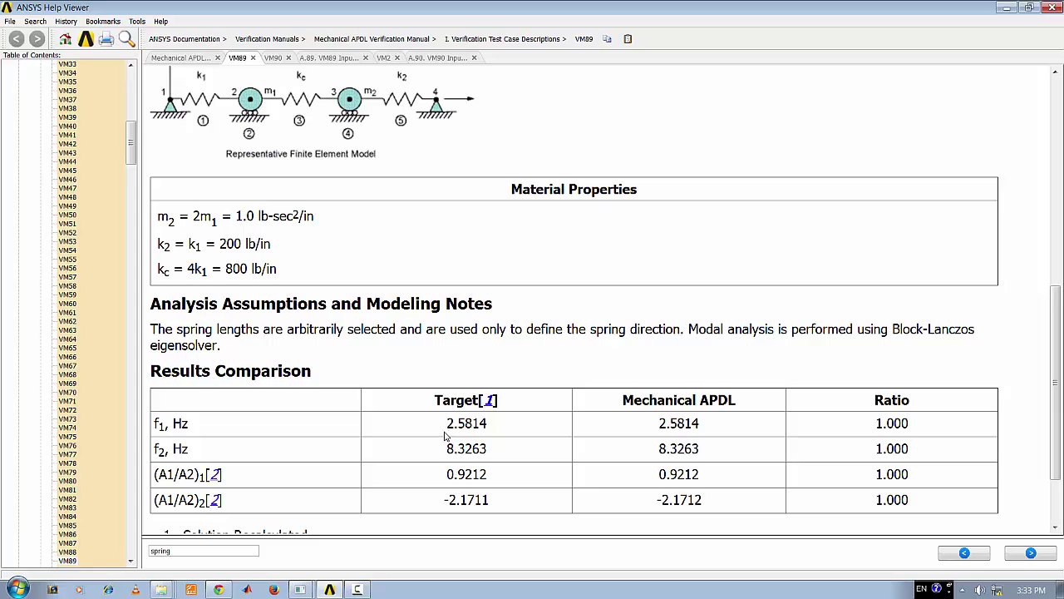
{"action": "left_click_drag", "start_coordinate": [448, 425], "coordinate": [485, 423]}
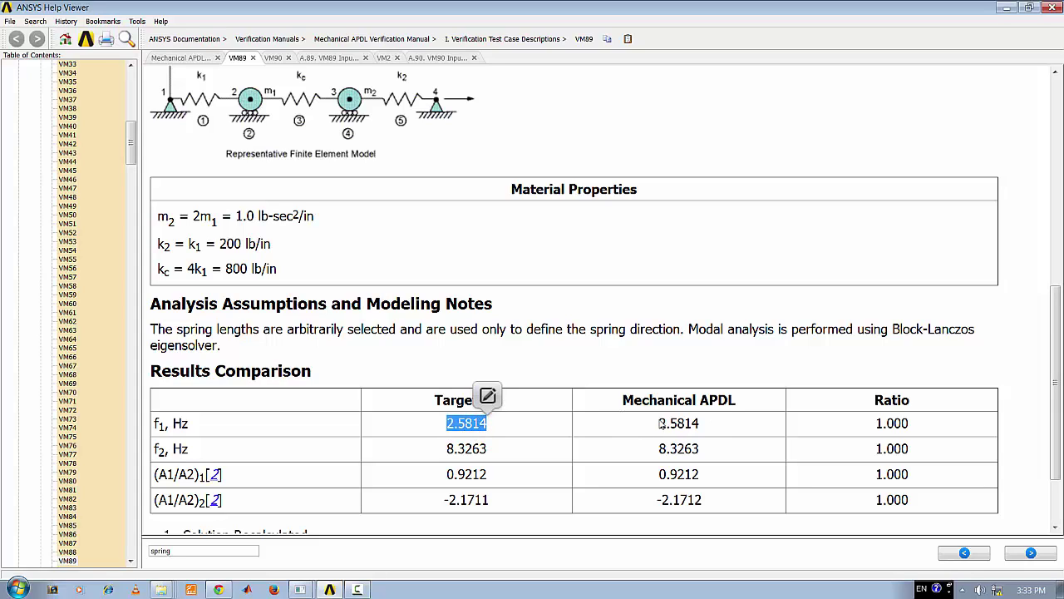
{"action": "left_click_drag", "start_coordinate": [659, 424], "coordinate": [759, 416]}
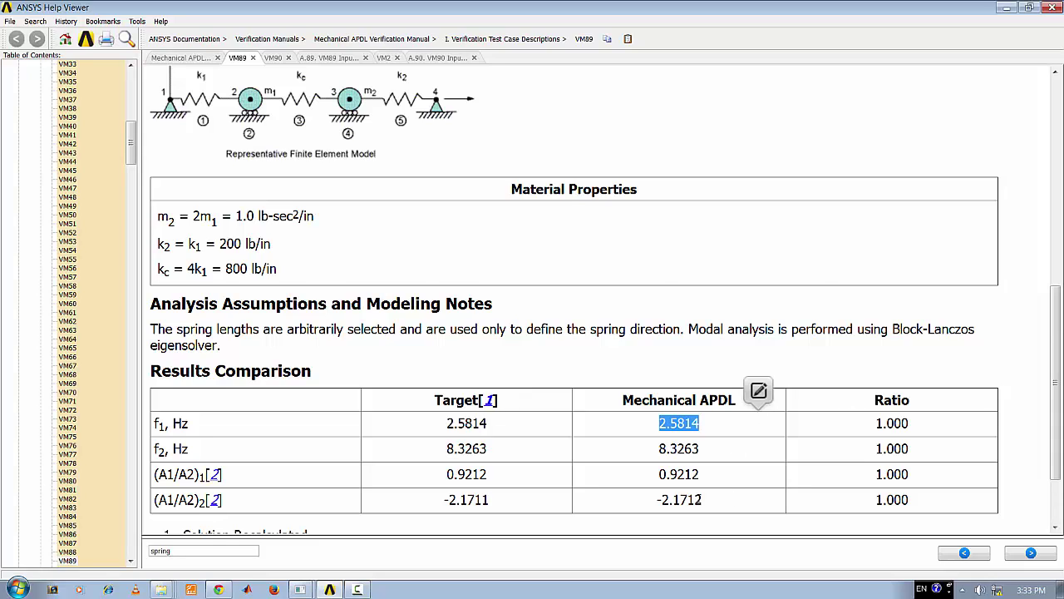
{"action": "scroll", "coordinate": [700, 499], "scroll_direction": "down", "scroll_amount": 3}
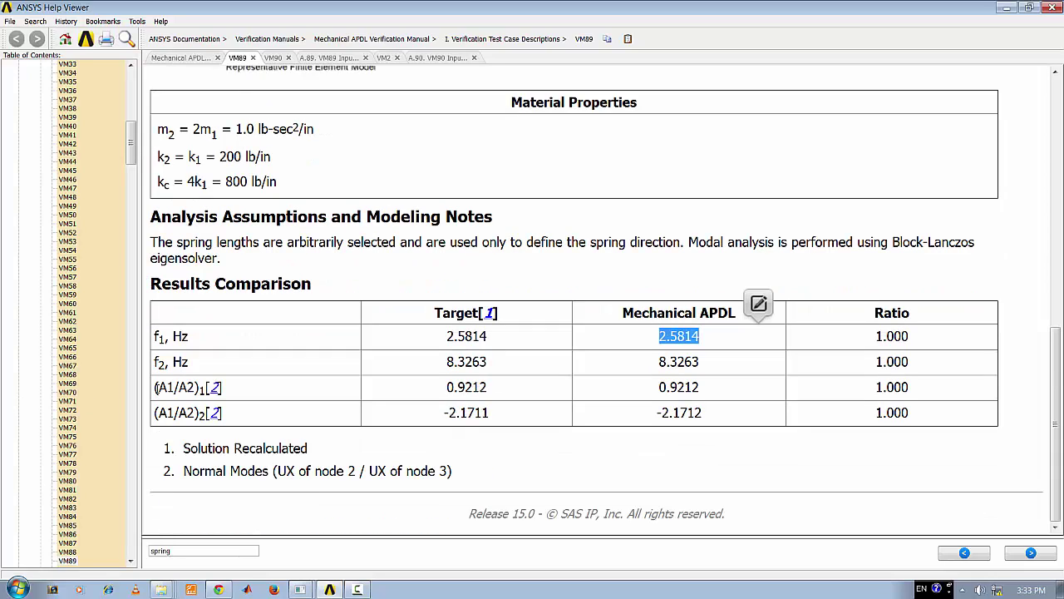
{"action": "left_click_drag", "start_coordinate": [155, 387], "coordinate": [201, 389]}
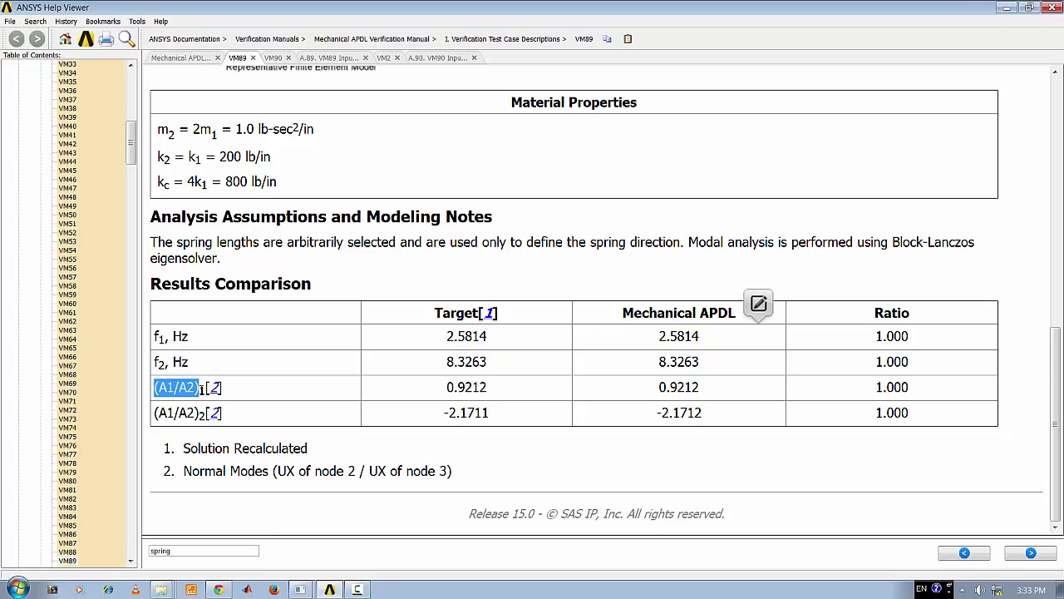
{"action": "scroll", "coordinate": [364, 403], "scroll_direction": "up", "scroll_amount": 8}
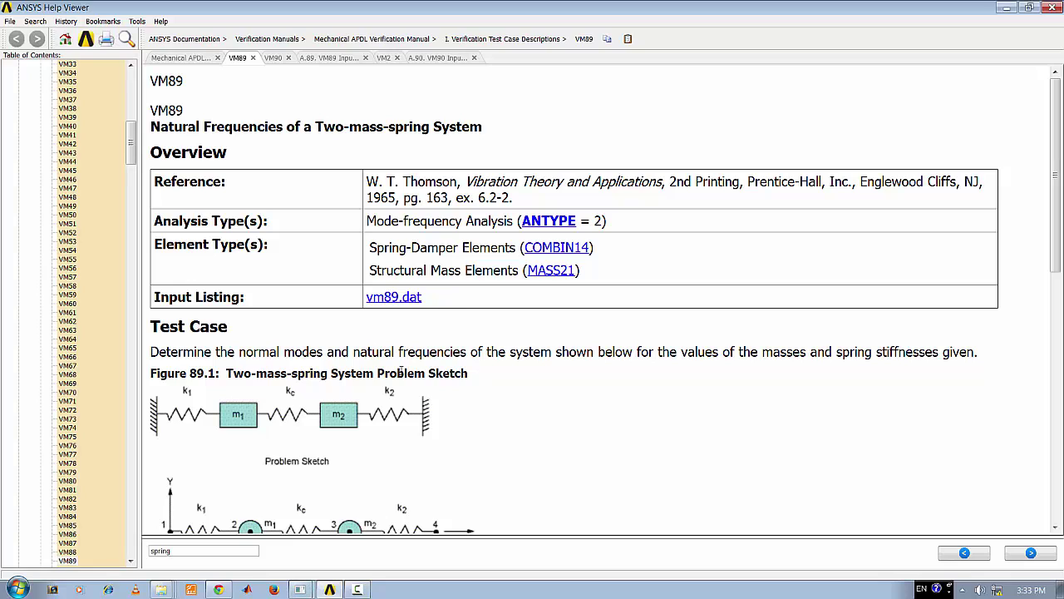
{"action": "scroll", "coordinate": [400, 369], "scroll_direction": "down", "scroll_amount": 3}
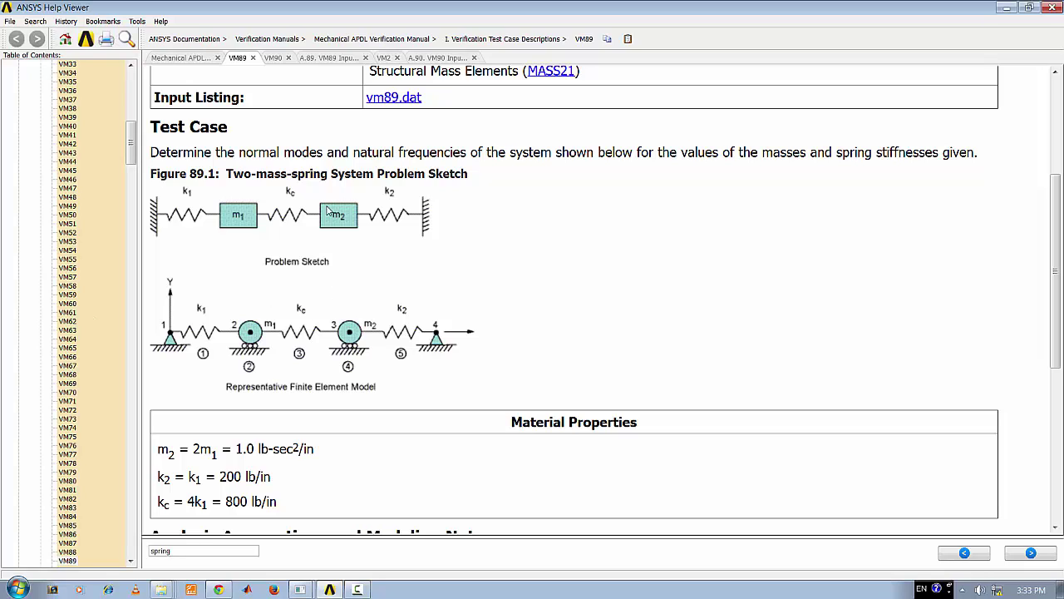
- Switch to the ANSYS Multiphysics/LS-DYNA Utility Menu window and open the preprocessor's element type definitions
{"action": "left_click", "coordinate": [300, 589]}
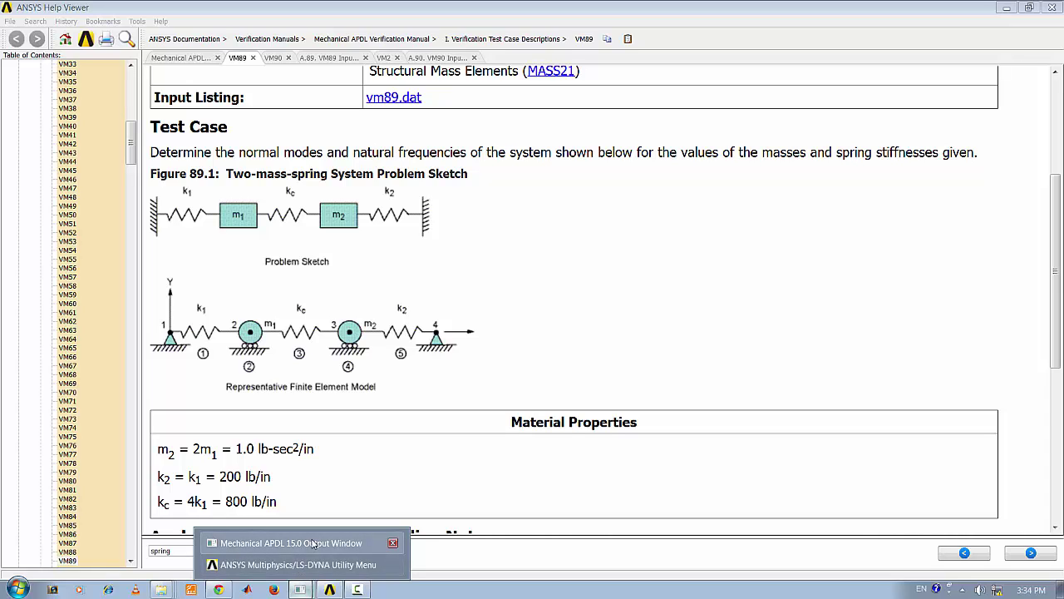
{"action": "left_click", "coordinate": [312, 565]}
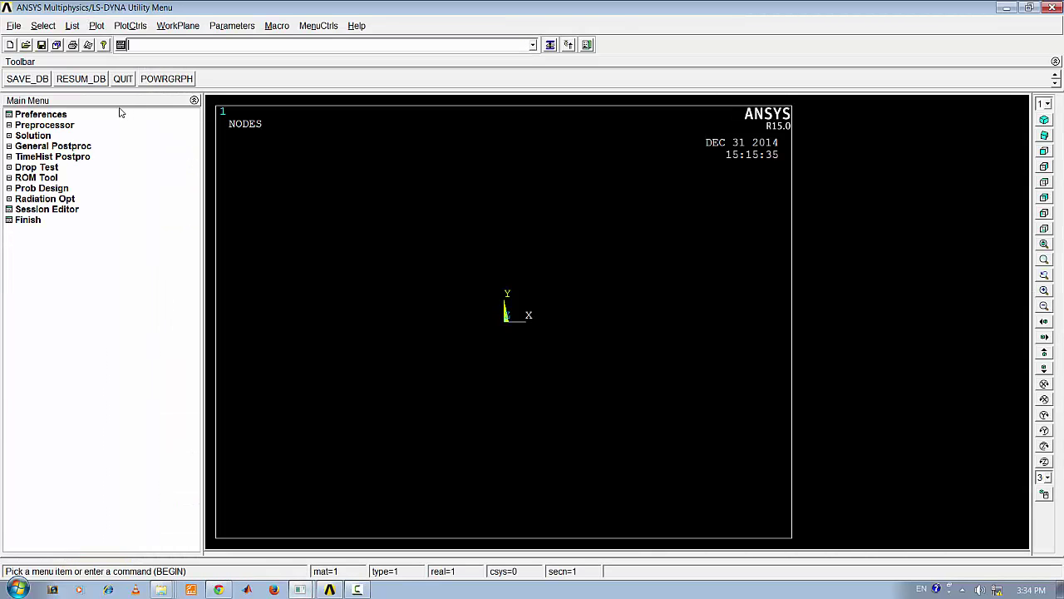
{"action": "left_click", "coordinate": [65, 125]}
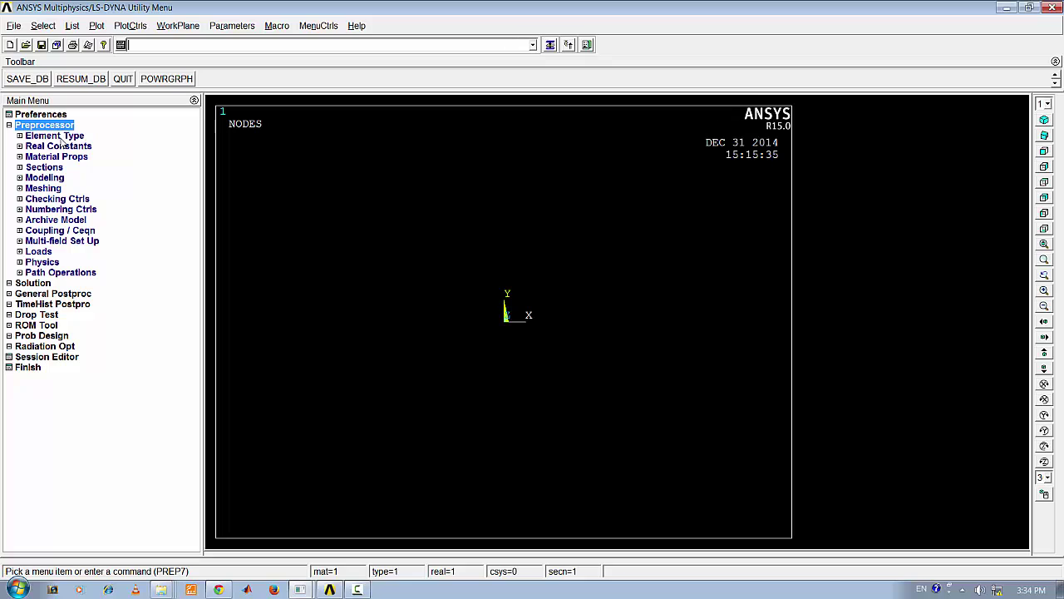
{"action": "left_click", "coordinate": [55, 136]}
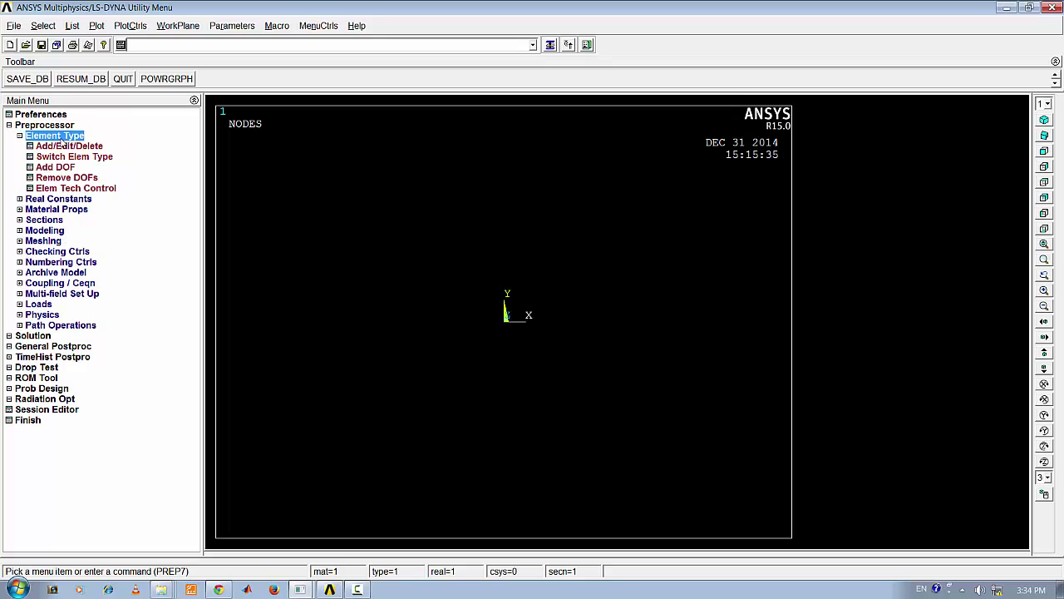
{"action": "left_click", "coordinate": [66, 146]}
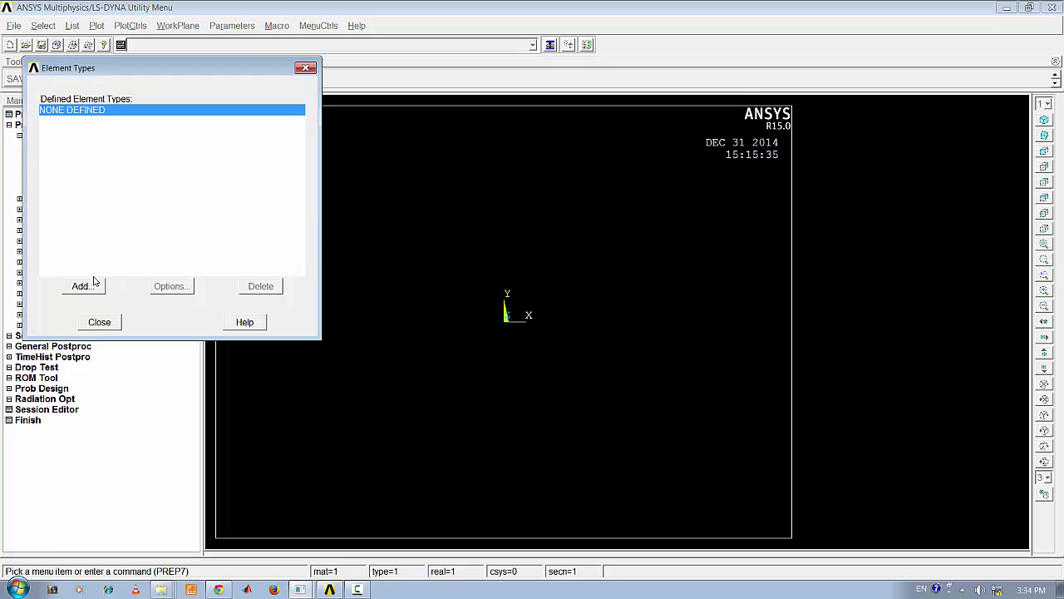
- Add the Structural Mass element 3D mass 21 as element type 1
{"action": "left_click", "coordinate": [84, 286]}
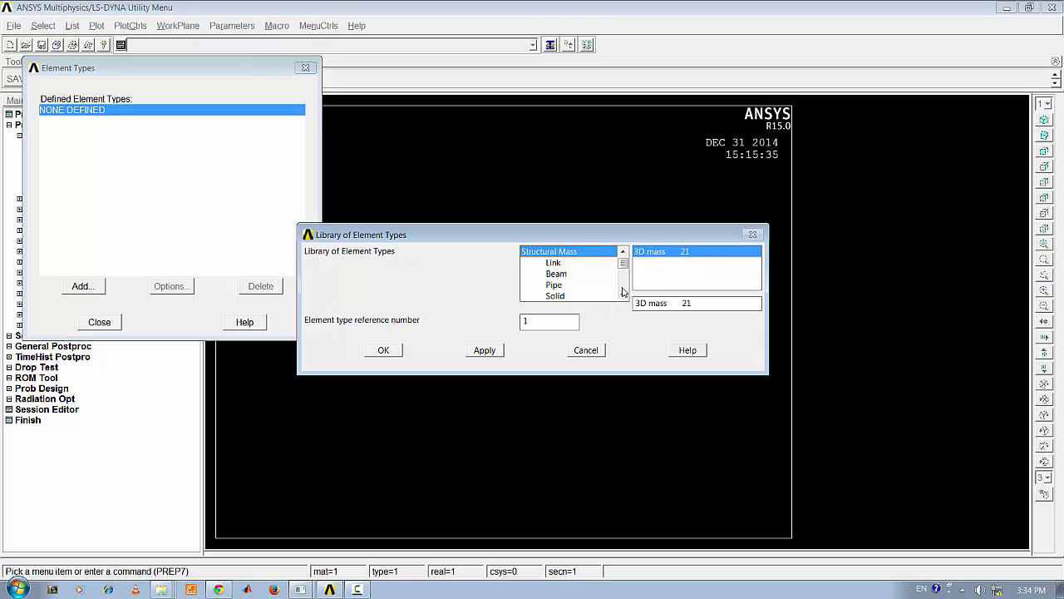
{"action": "scroll", "coordinate": [622, 291], "scroll_direction": "down", "scroll_amount": 4}
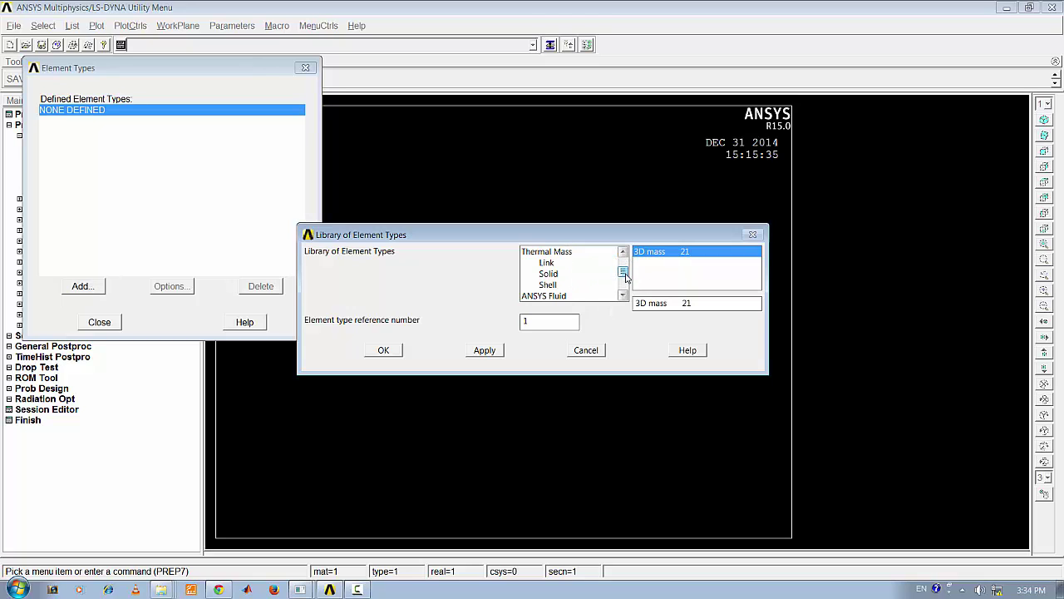
{"action": "left_click", "coordinate": [625, 296]}
{"action": "left_click", "coordinate": [624, 296]}
{"action": "left_click", "coordinate": [624, 296]}
{"action": "left_click", "coordinate": [624, 296]}
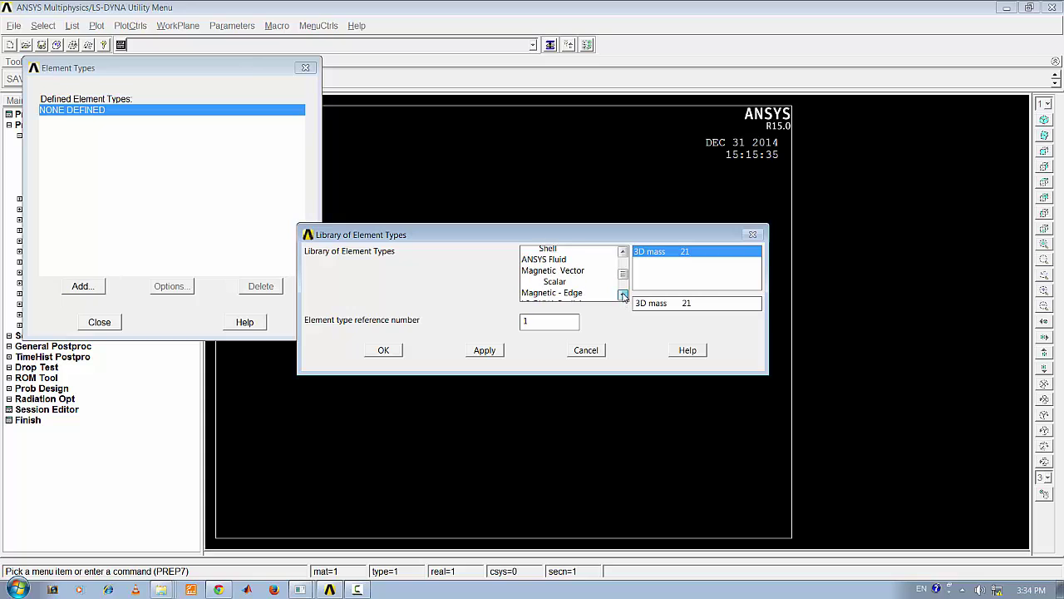
{"action": "left_click_drag", "start_coordinate": [625, 272], "coordinate": [622, 258]}
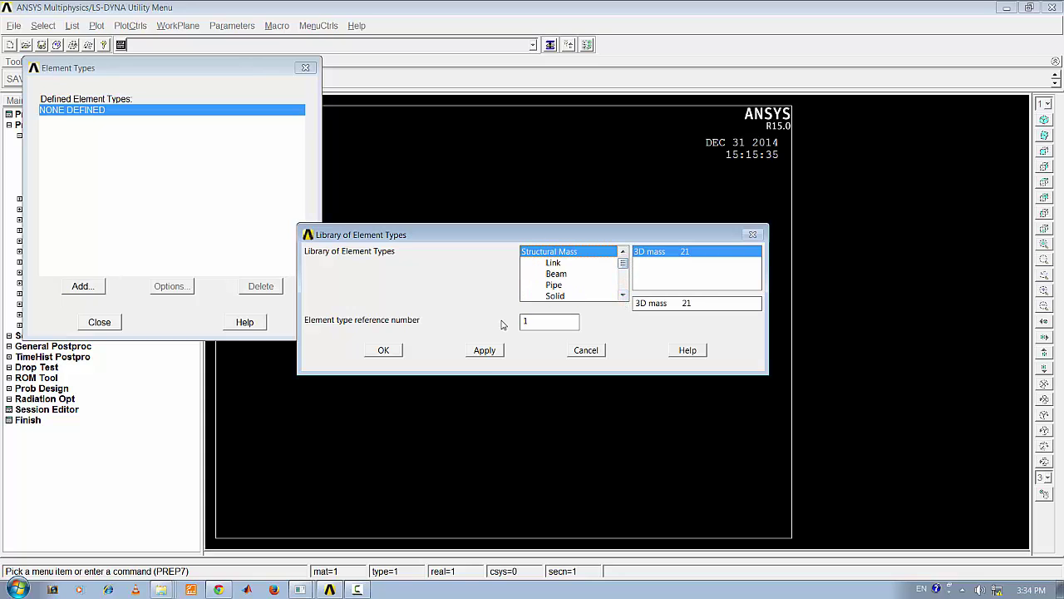
{"action": "left_click", "coordinate": [485, 350]}
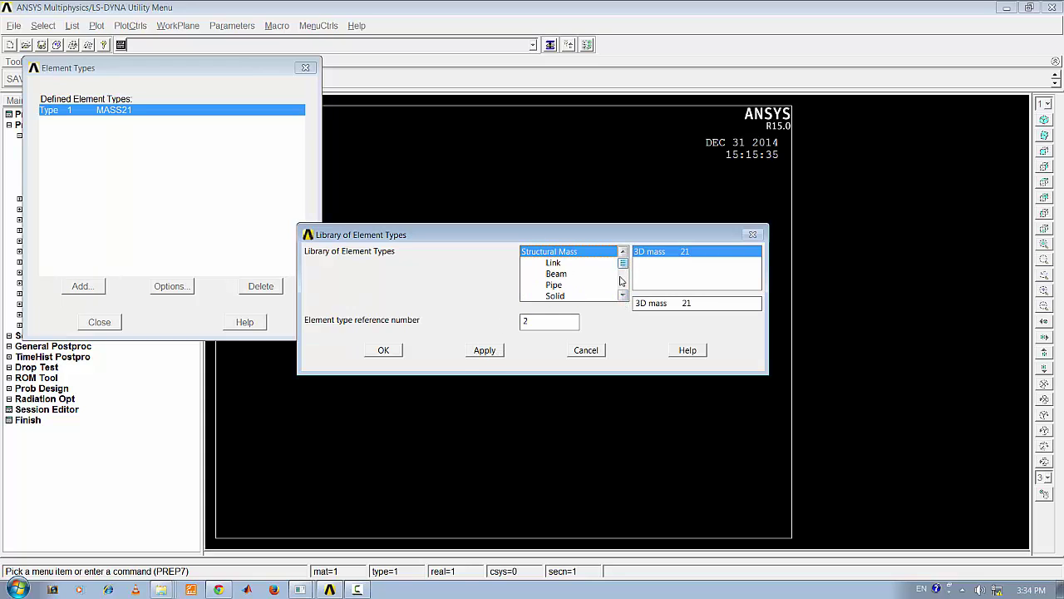
- Add the Combination element Spring-damper 14 as element type 2 and close the element library
{"action": "scroll", "coordinate": [623, 281], "scroll_direction": "down", "scroll_amount": 1}
{"action": "left_click", "coordinate": [622, 295]}
{"action": "left_click", "coordinate": [622, 295]}
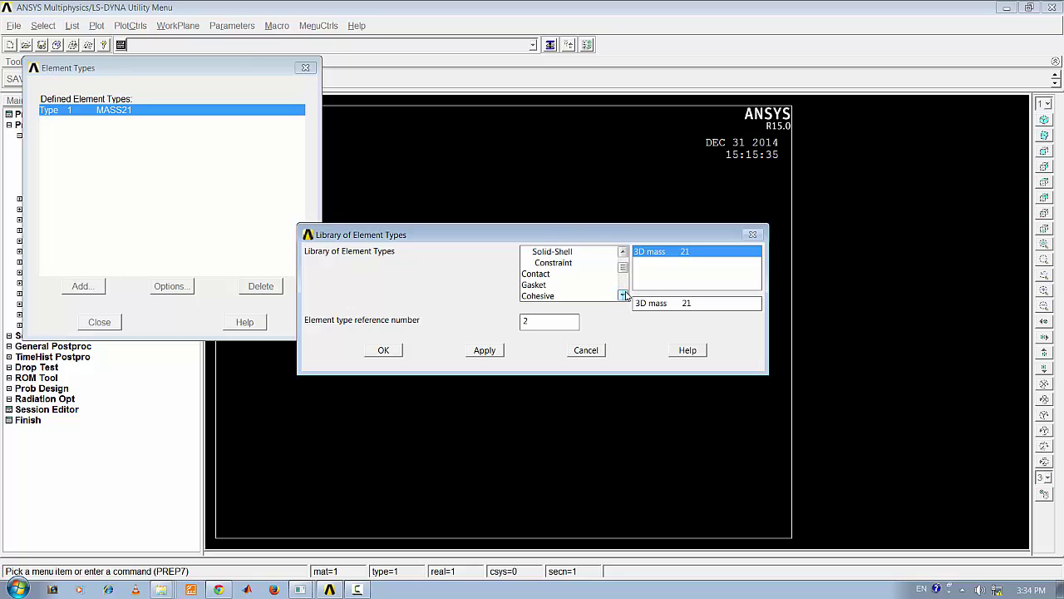
{"action": "left_click", "coordinate": [623, 295]}
{"action": "left_click", "coordinate": [623, 295]}
{"action": "left_click", "coordinate": [623, 295]}
{"action": "left_click", "coordinate": [561, 275]}
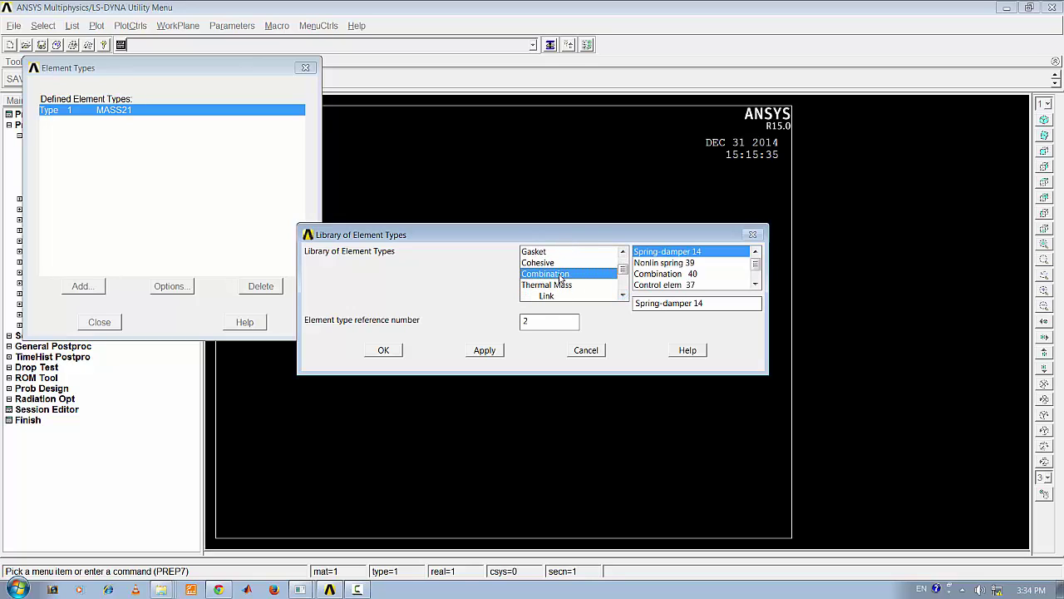
{"action": "left_click", "coordinate": [390, 352]}
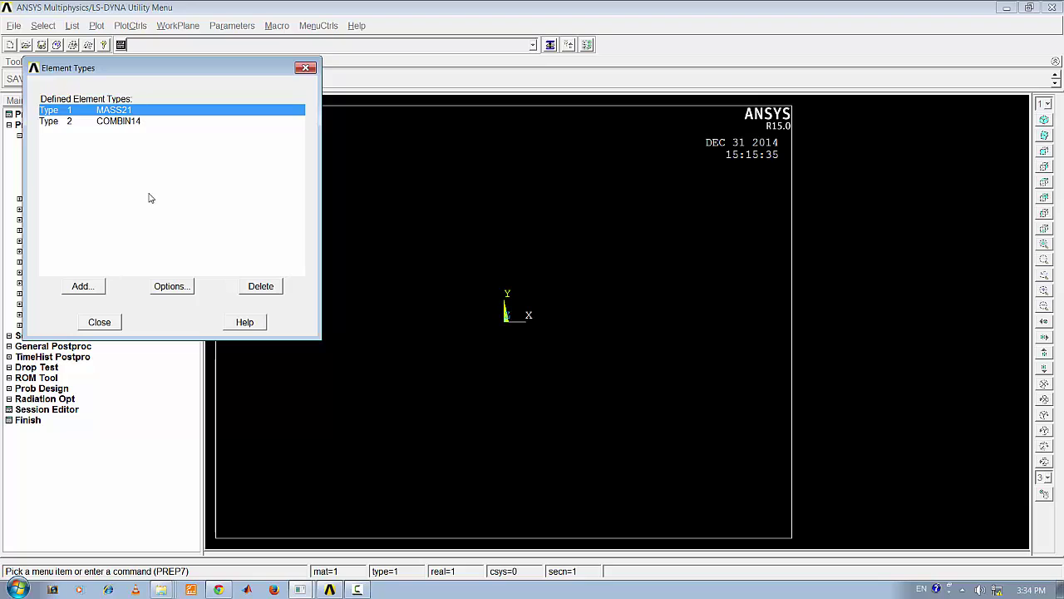
- Set the rotary inertia option K3 of element type 1, MASS21, to 2-D w/o rot iner
{"action": "left_click", "coordinate": [172, 288]}
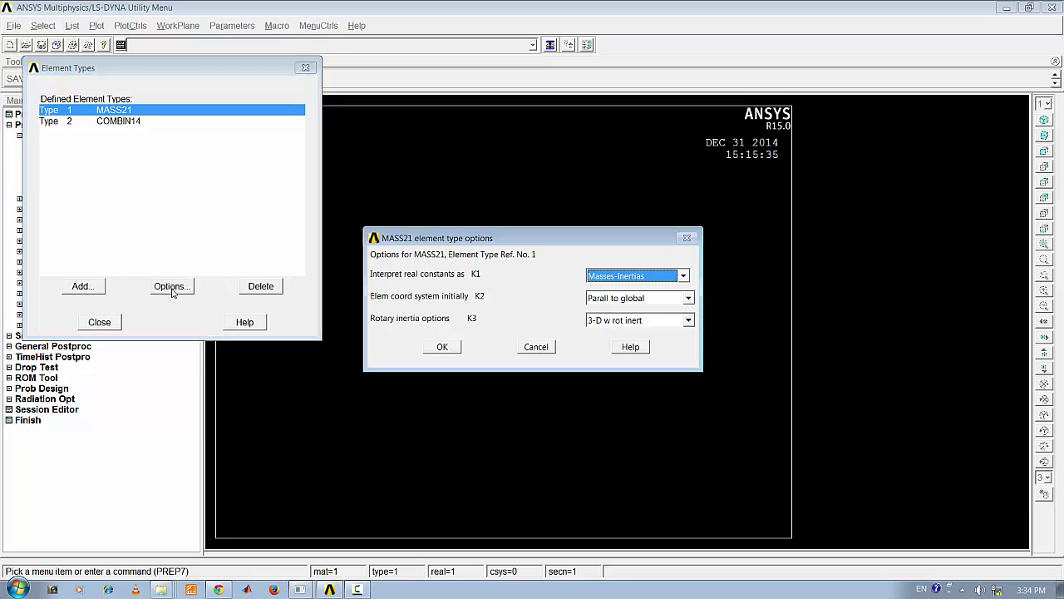
{"action": "left_click", "coordinate": [661, 275]}
{"action": "left_click", "coordinate": [661, 275]}
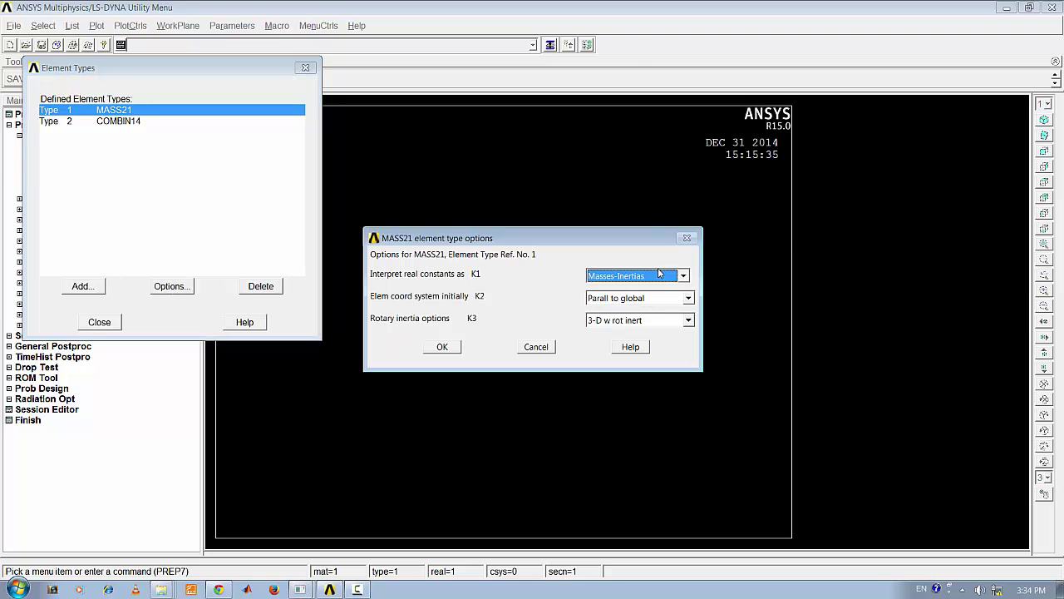
{"action": "left_click", "coordinate": [662, 320]}
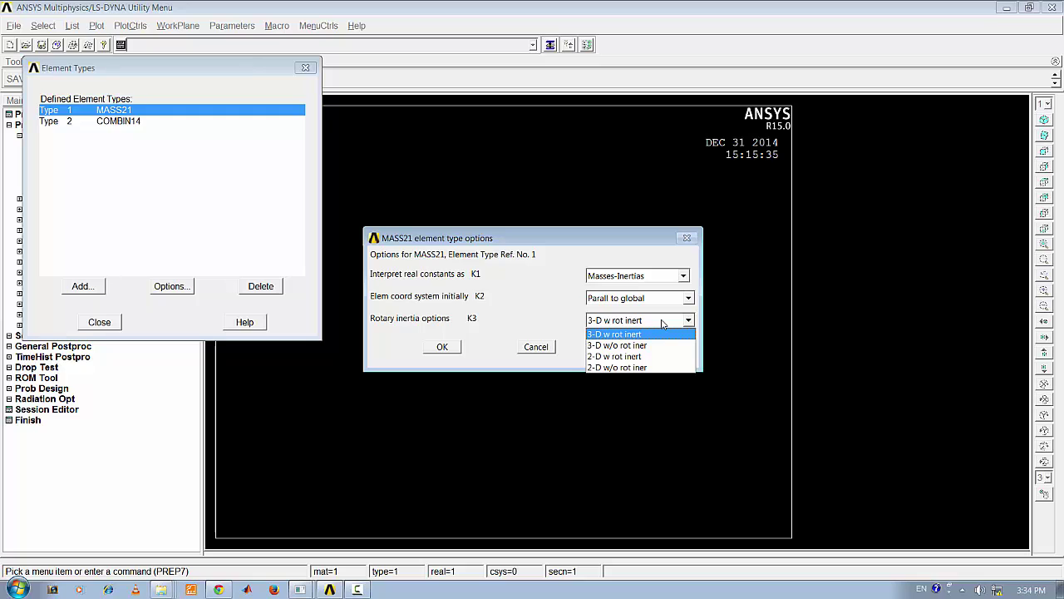
{"action": "left_click", "coordinate": [634, 367]}
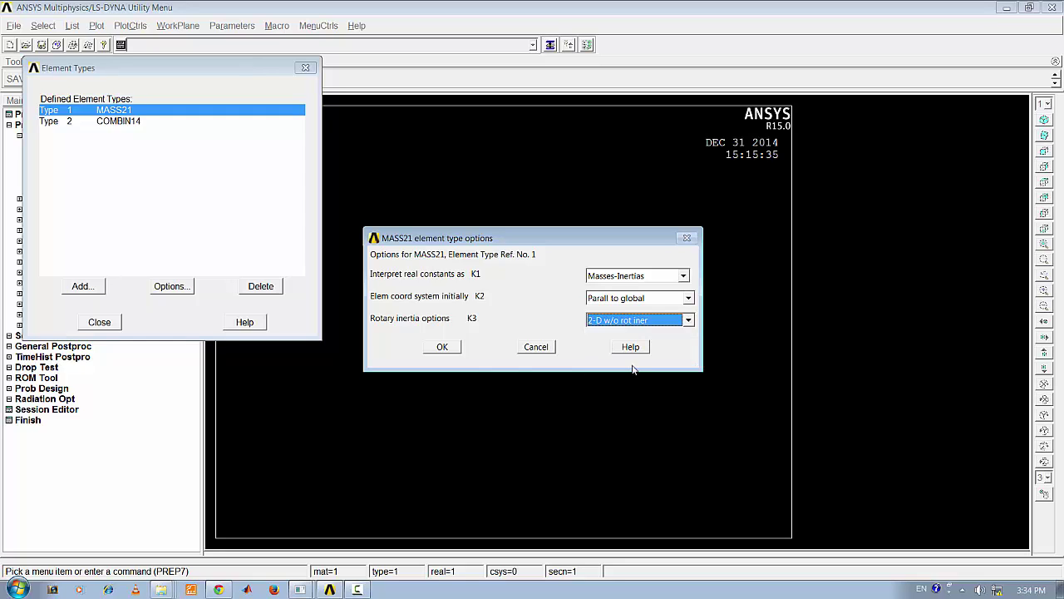
{"action": "left_click", "coordinate": [443, 346]}
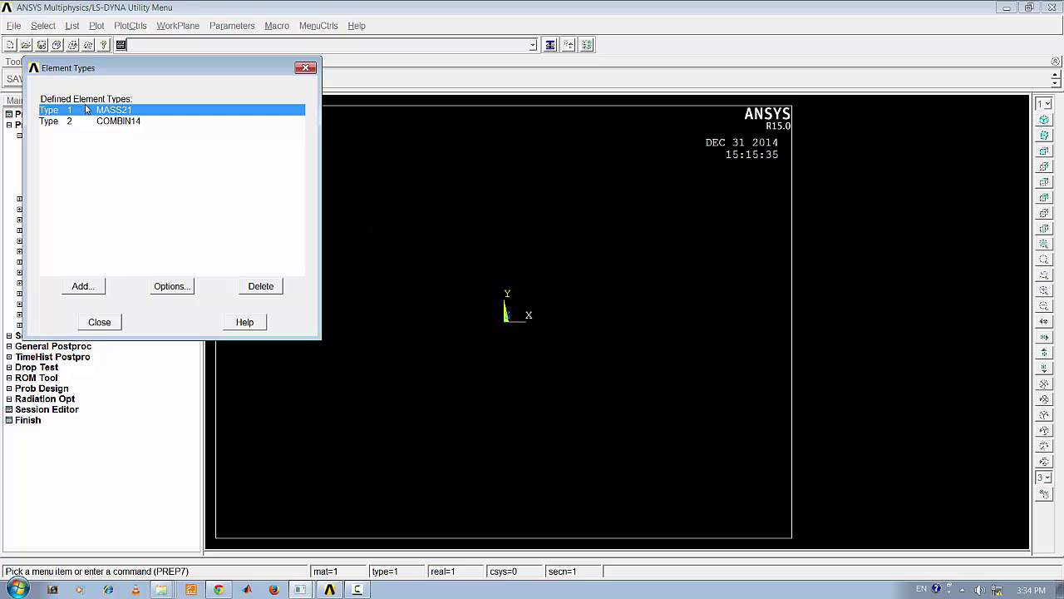
- Set COMBIN14's K3 DOF selection to 2-D longitudinal and close the element type definitions
{"action": "left_click", "coordinate": [132, 121]}
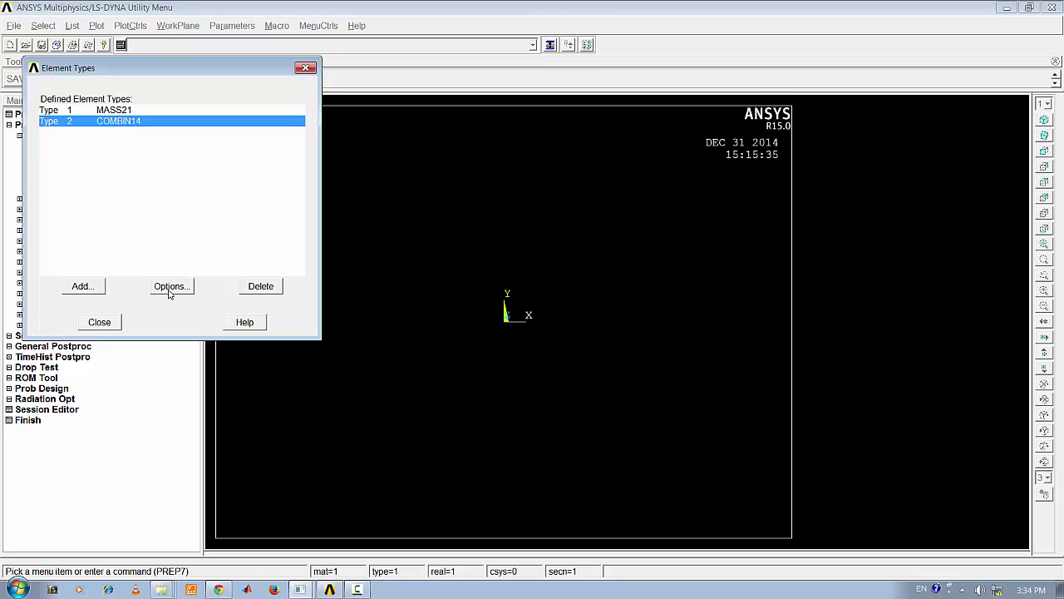
{"action": "left_click", "coordinate": [171, 286]}
{"action": "left_click", "coordinate": [657, 321]}
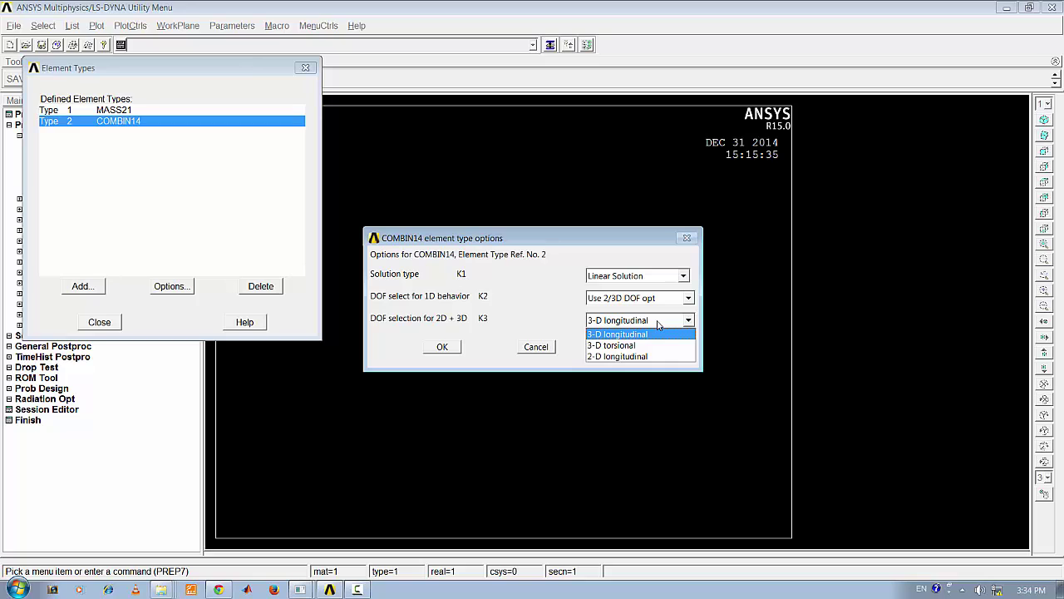
{"action": "left_click", "coordinate": [658, 356]}
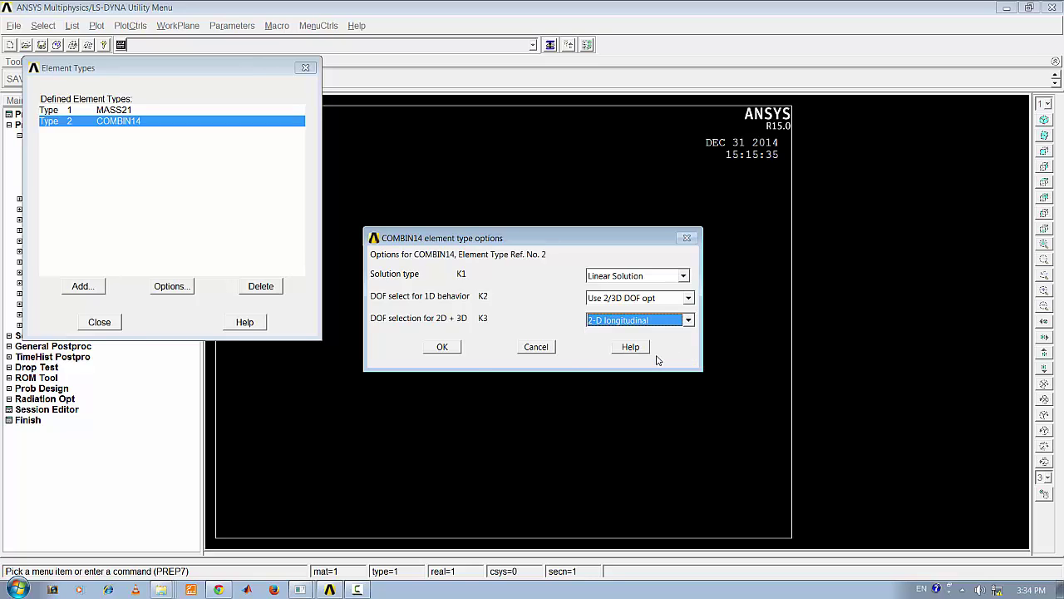
{"action": "left_click", "coordinate": [443, 347]}
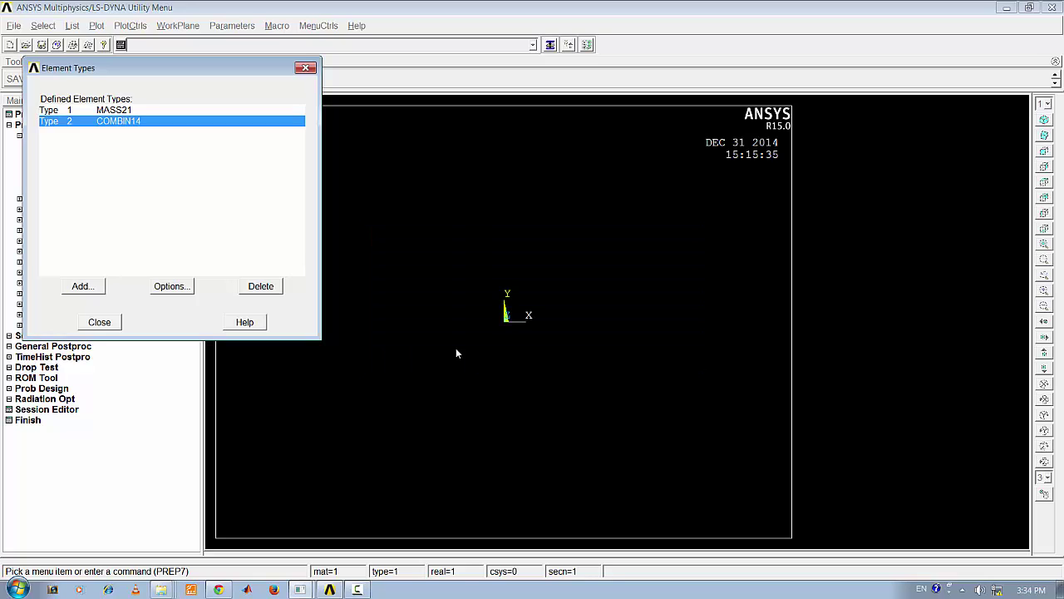
{"action": "left_click", "coordinate": [101, 322]}
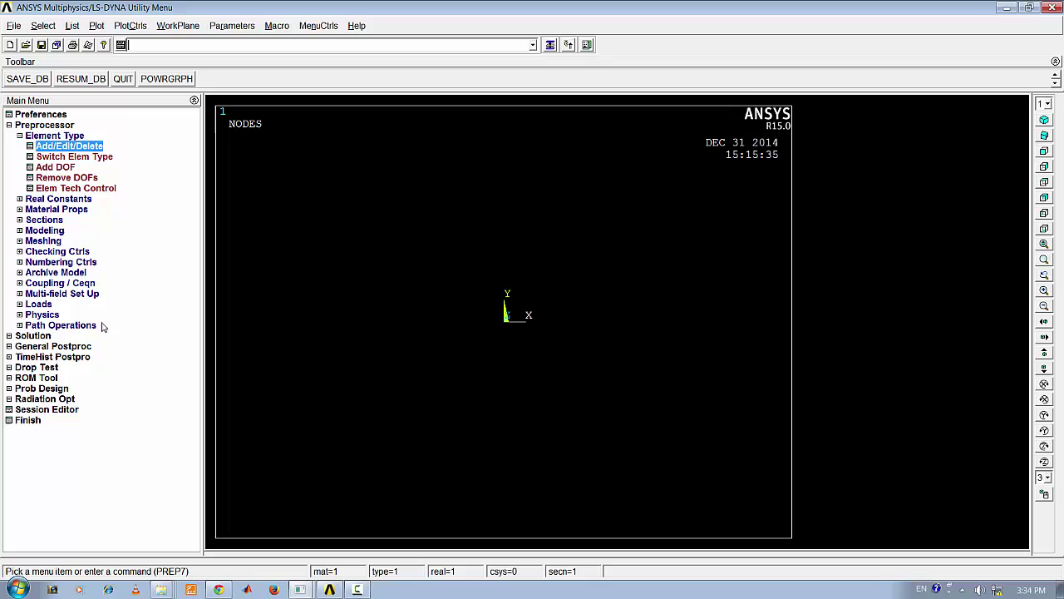
- Open the preprocessor's real constants and start a new real constant set for element type 1, MASS21
{"action": "left_click", "coordinate": [17, 126]}
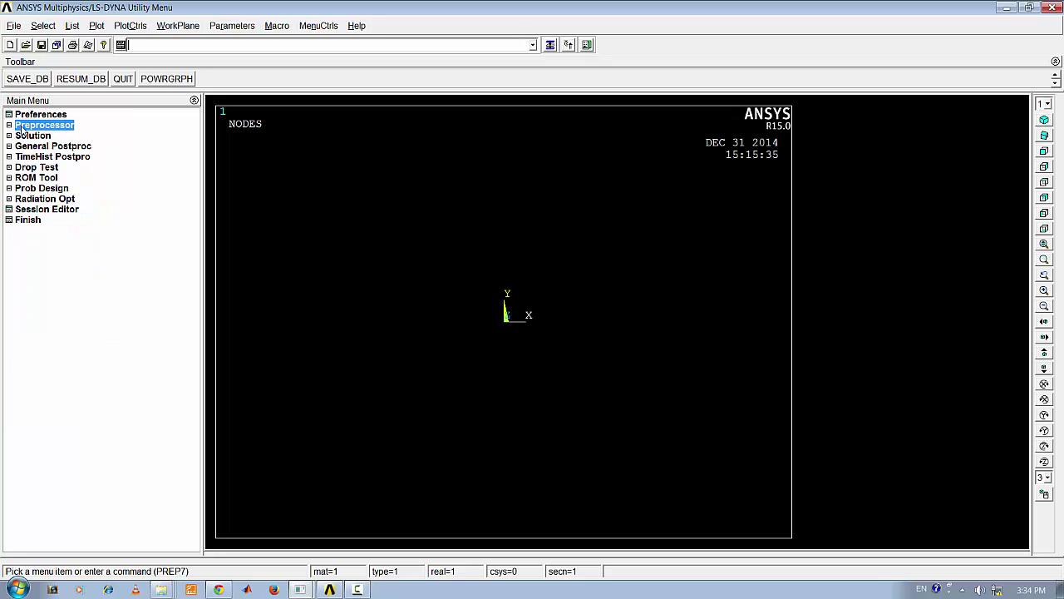
{"action": "left_click", "coordinate": [12, 128]}
{"action": "left_click", "coordinate": [21, 137]}
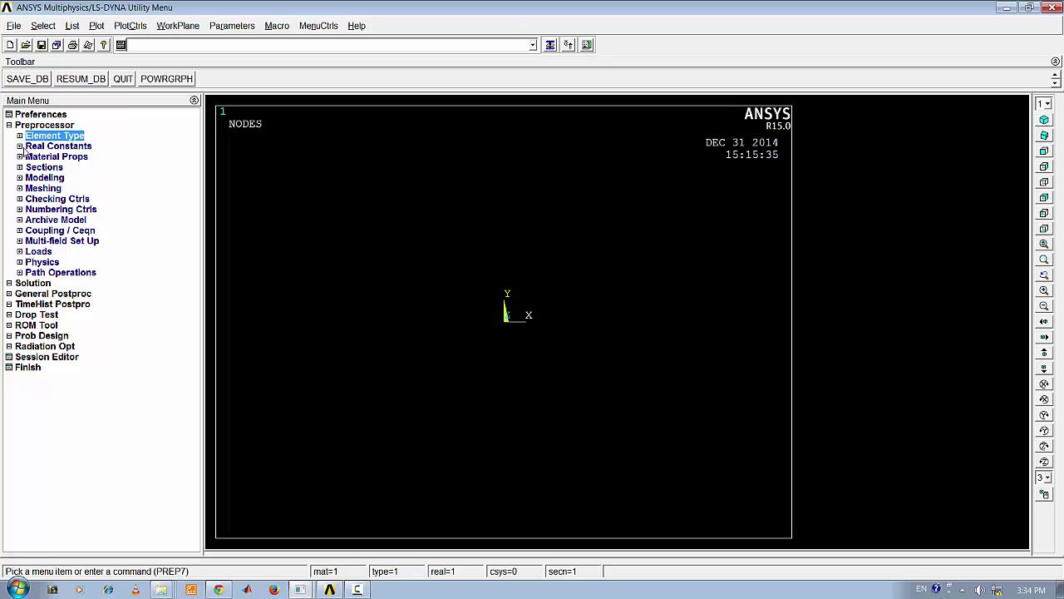
{"action": "left_click", "coordinate": [23, 147]}
{"action": "left_click", "coordinate": [75, 158]}
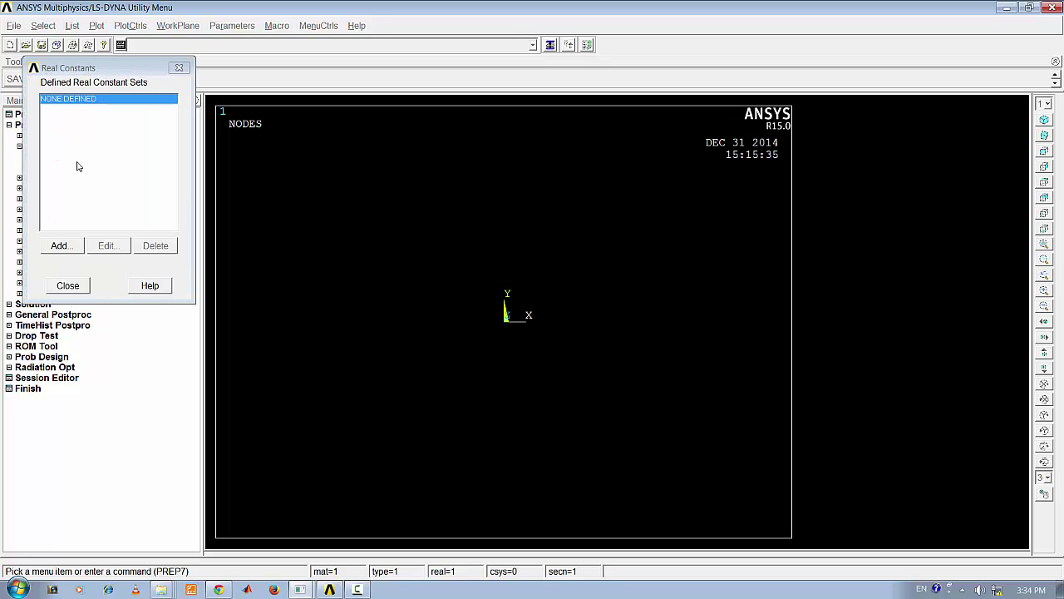
{"action": "left_click", "coordinate": [58, 247]}
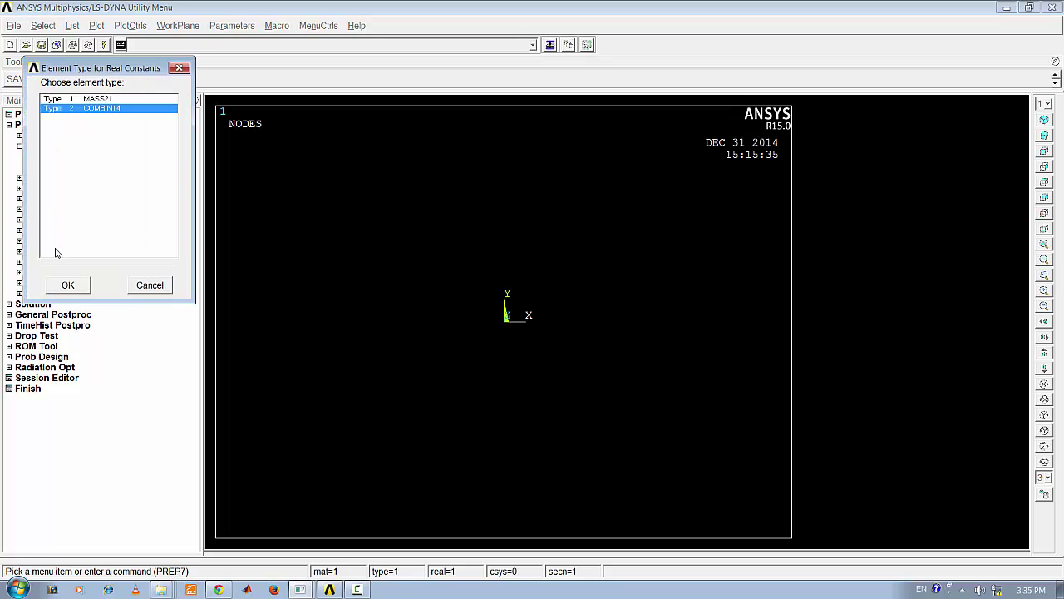
{"action": "left_click", "coordinate": [91, 99]}
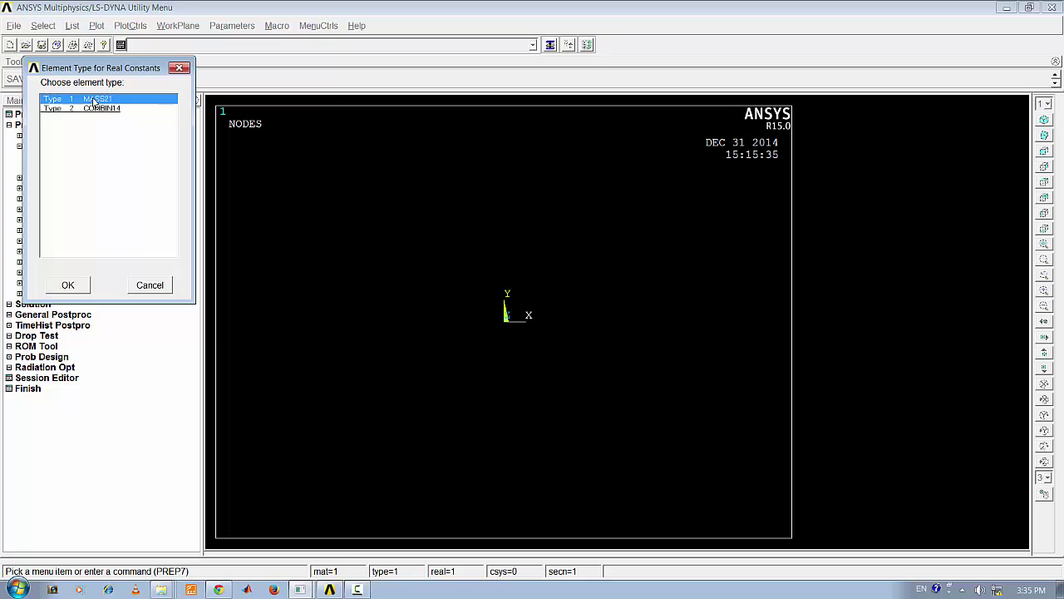
{"action": "left_click", "coordinate": [69, 285]}
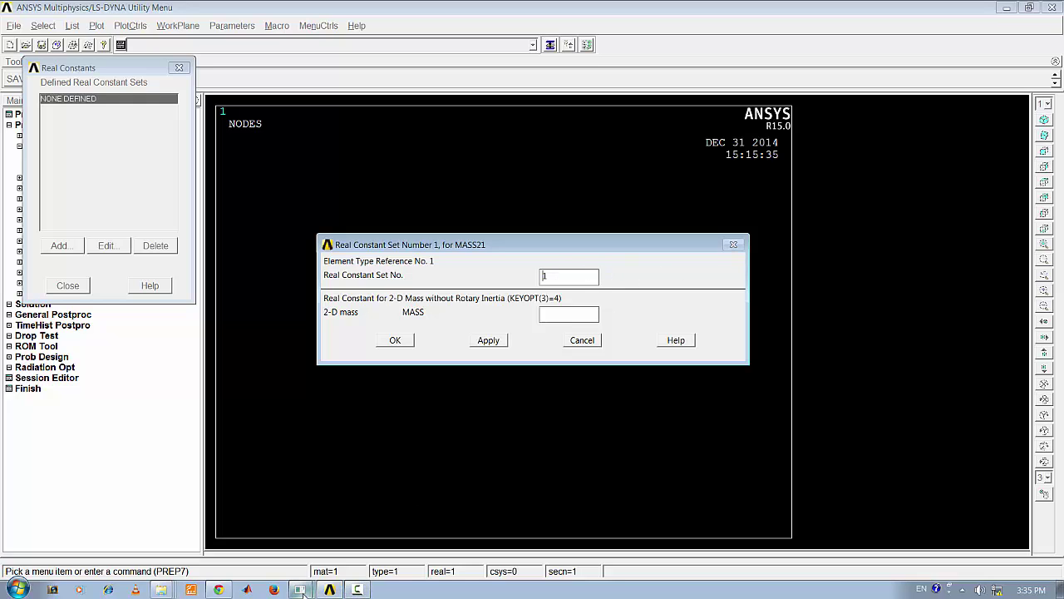
- Check the masses in VM89's material properties in the ANSYS Help Viewer and return to the Utility Menu window
{"action": "left_click", "coordinate": [329, 591]}
{"action": "scroll", "coordinate": [283, 414], "scroll_direction": "down", "scroll_amount": 2}
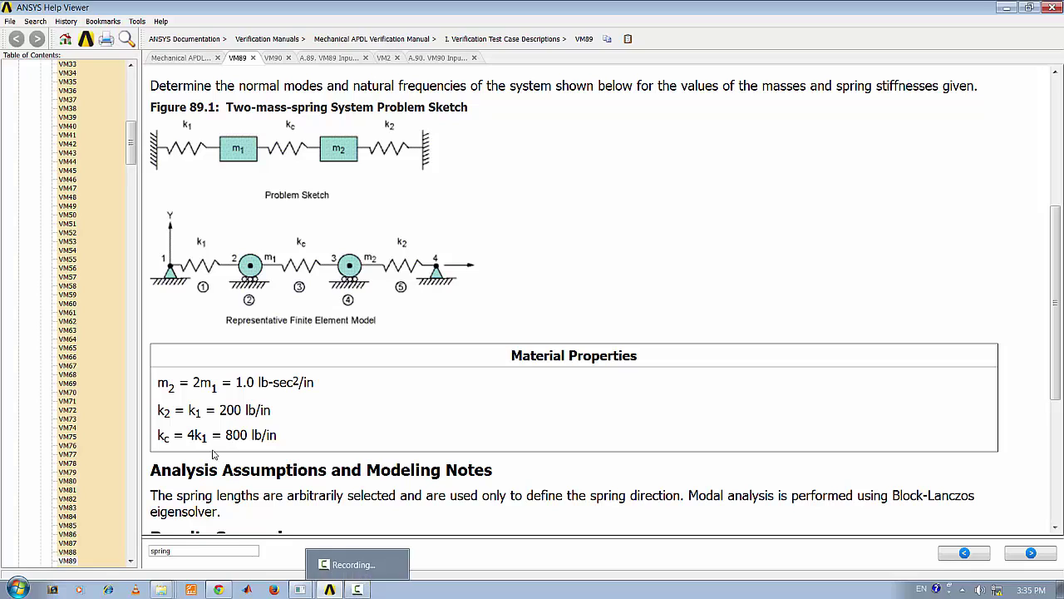
{"action": "left_click", "coordinate": [357, 589]}
{"action": "left_click", "coordinate": [329, 590]}
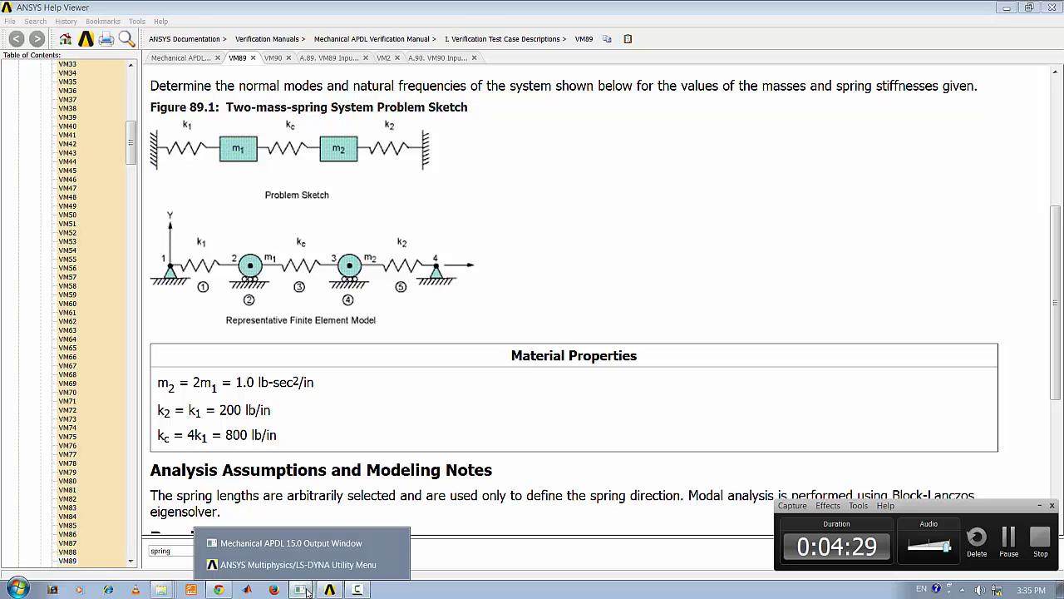
{"action": "left_click", "coordinate": [1039, 506]}
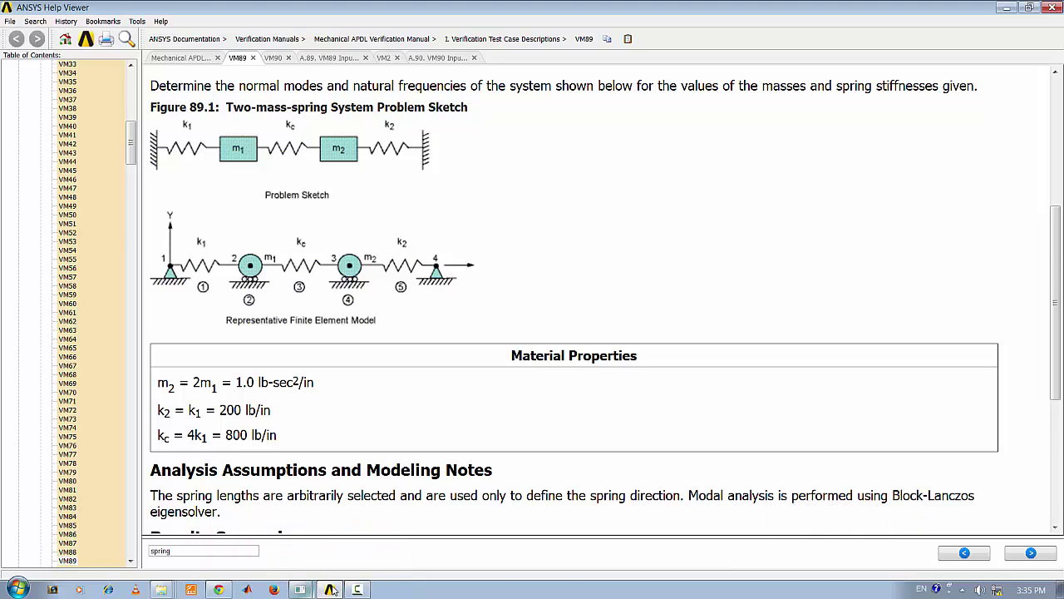
{"action": "left_click", "coordinate": [330, 589]}
{"action": "left_click", "coordinate": [355, 572]}
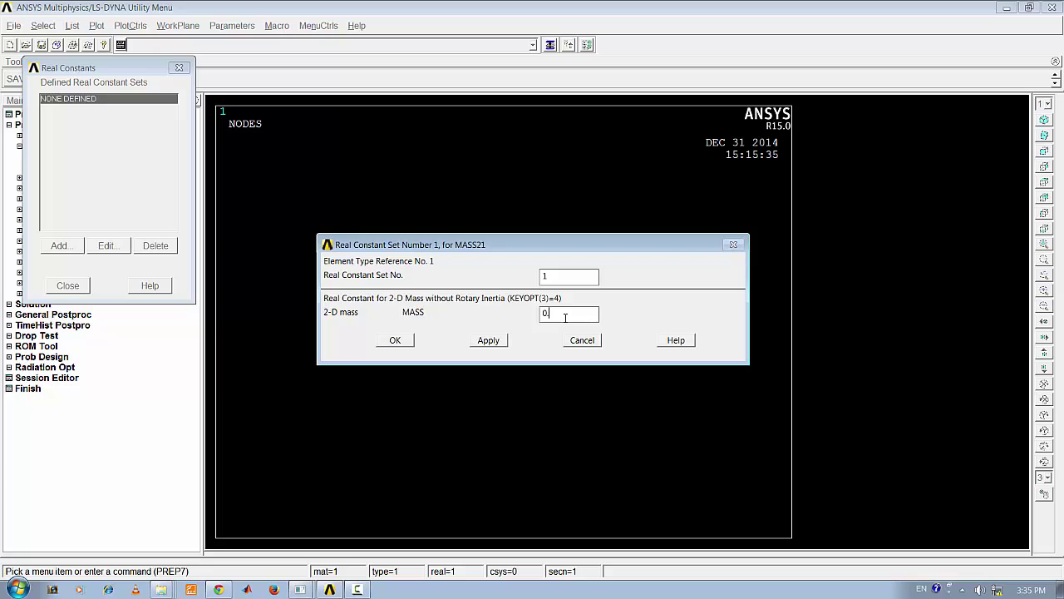
- Apply mass m1 as MASS21 real constant set 1 and define set 2 with a 2-D mass of 1
{"action": "left_click", "coordinate": [489, 340]}
{"action": "type", "text": "2"}
{"action": "key", "text": "Tab"}
{"action": "type", "text": "1"}
{"action": "left_click", "coordinate": [397, 340]}
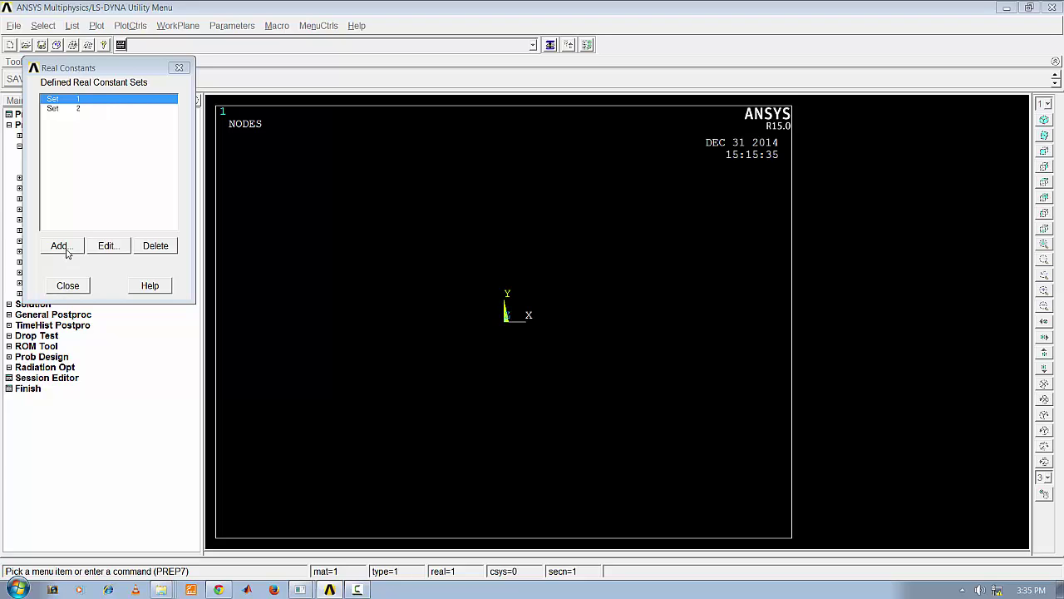
- Review the 2-D mass stored in MASS21 real constant set 2 and leave its dialog without editing
{"action": "left_click", "coordinate": [99, 246]}
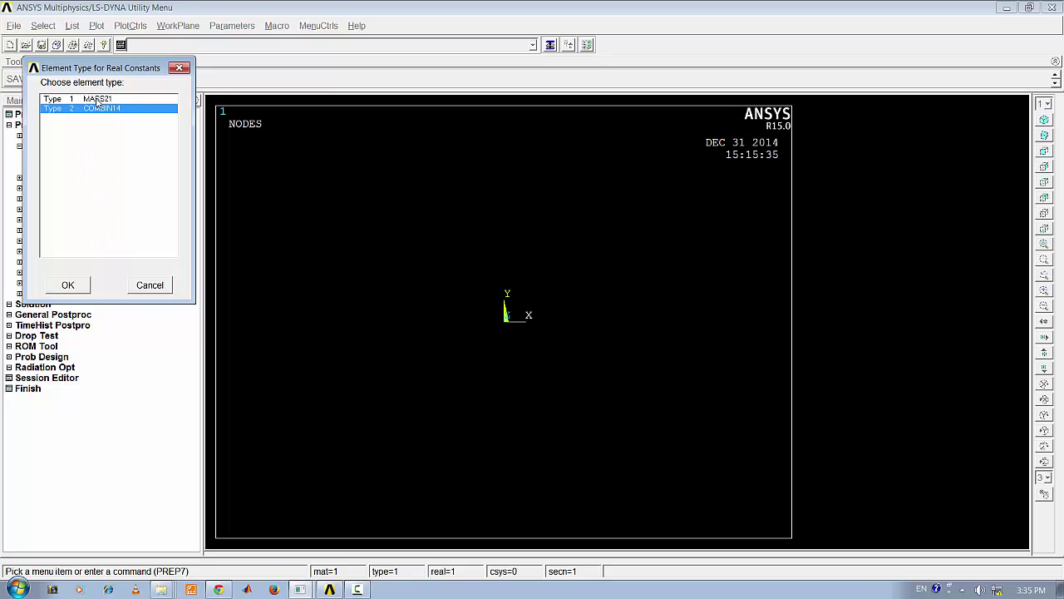
{"action": "left_click", "coordinate": [96, 100]}
{"action": "left_click", "coordinate": [69, 287]}
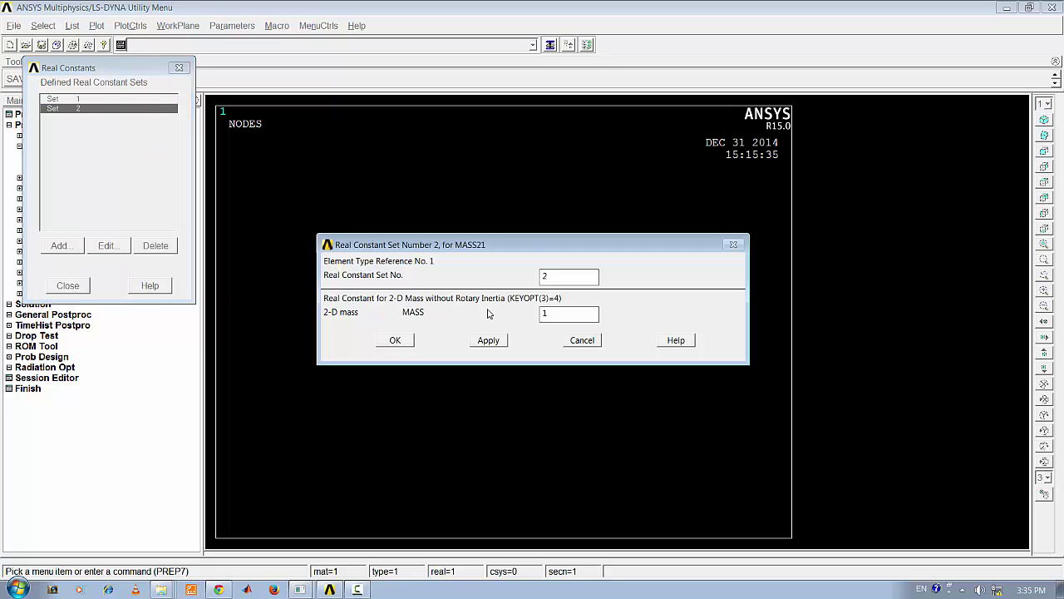
{"action": "left_click", "coordinate": [584, 341]}
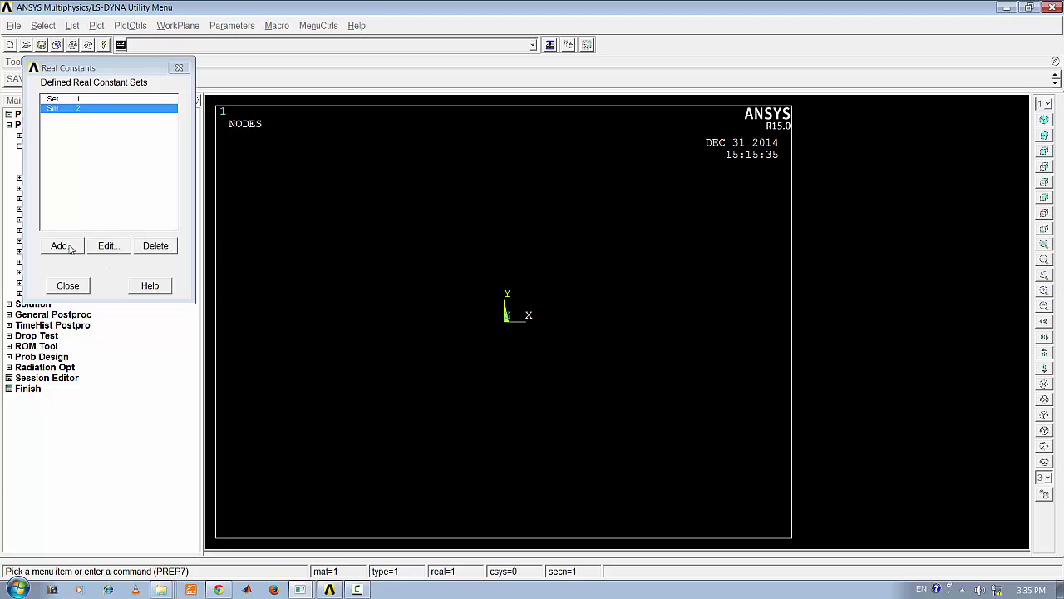
- Try to define real constant set 3 for COMBIN14 with VM89's k1 spring constant of 200
{"action": "left_click", "coordinate": [59, 245]}
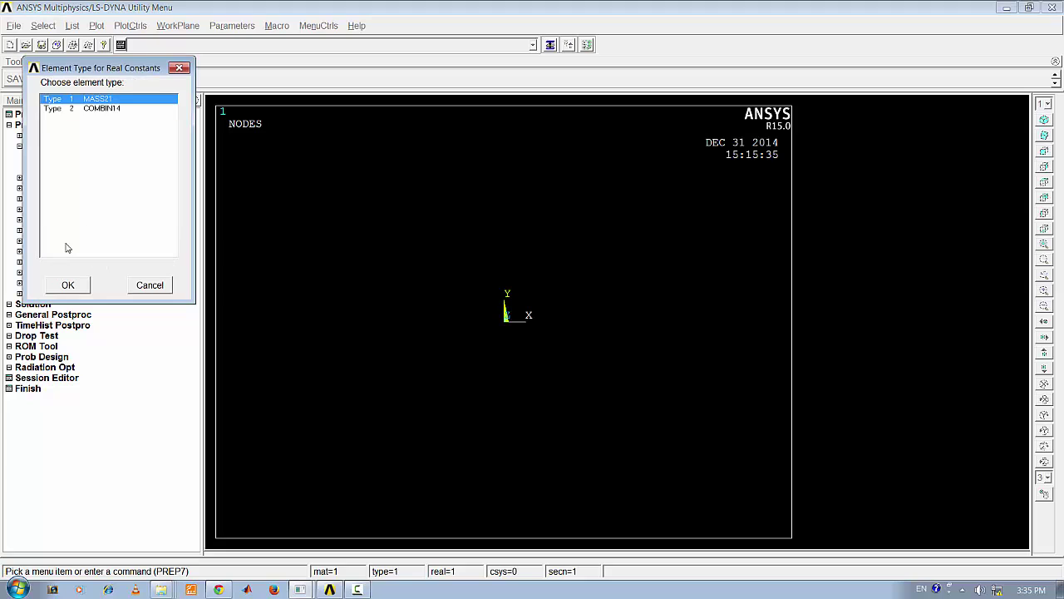
{"action": "left_click", "coordinate": [112, 109]}
{"action": "left_click", "coordinate": [73, 285]}
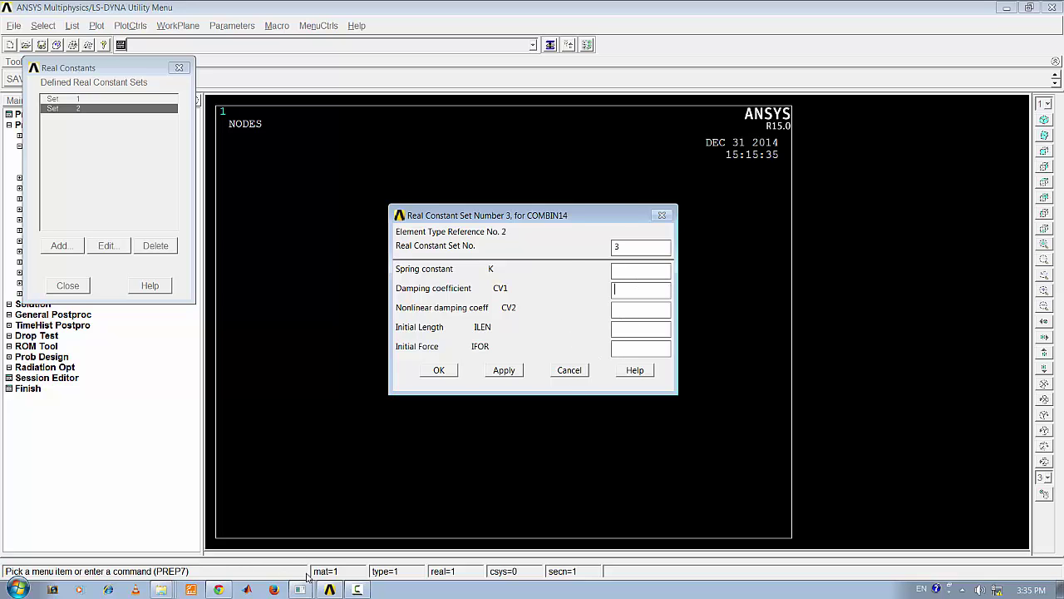
{"action": "left_click", "coordinate": [331, 589]}
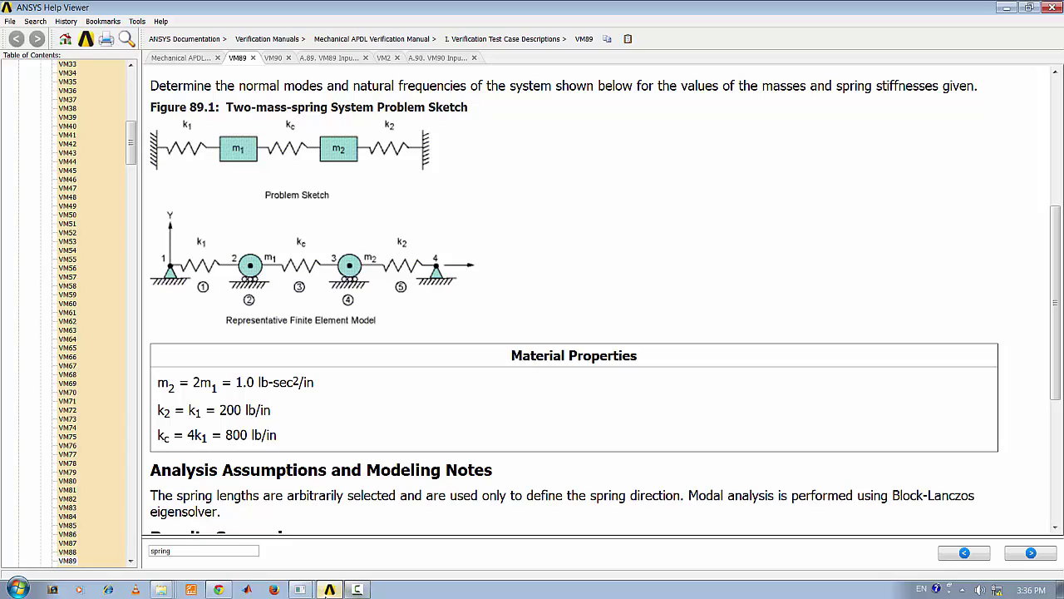
{"action": "left_click", "coordinate": [329, 588]}
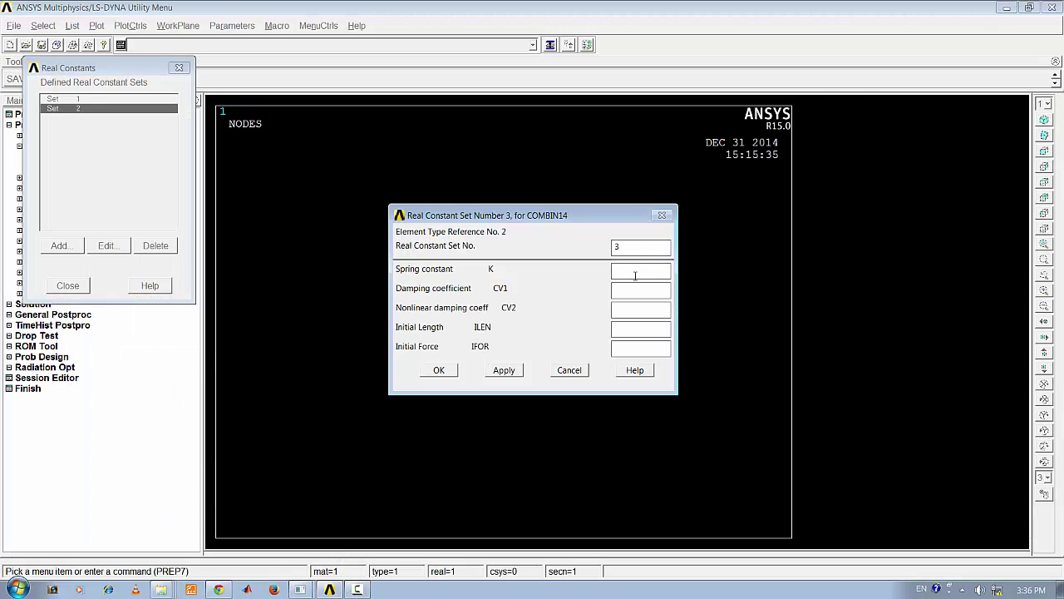
{"action": "type", "text": "200"}
{"action": "left_click", "coordinate": [504, 370]}
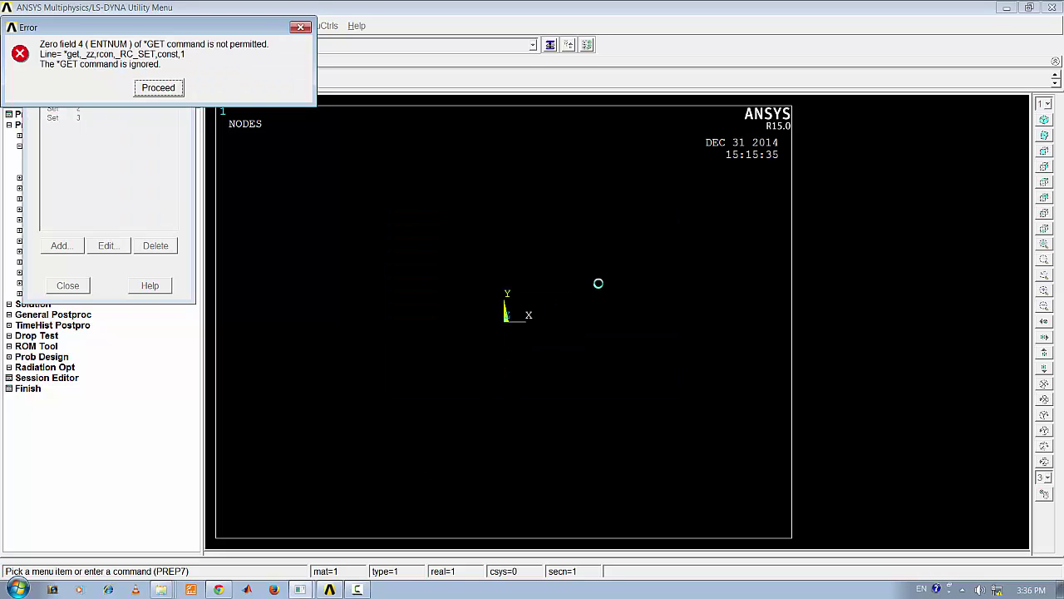
- Dismiss the errors and the faulty COMBIN14 real constant entry, and delete real constant set 3
{"action": "left_click", "coordinate": [158, 88]}
{"action": "left_click", "coordinate": [158, 88]}
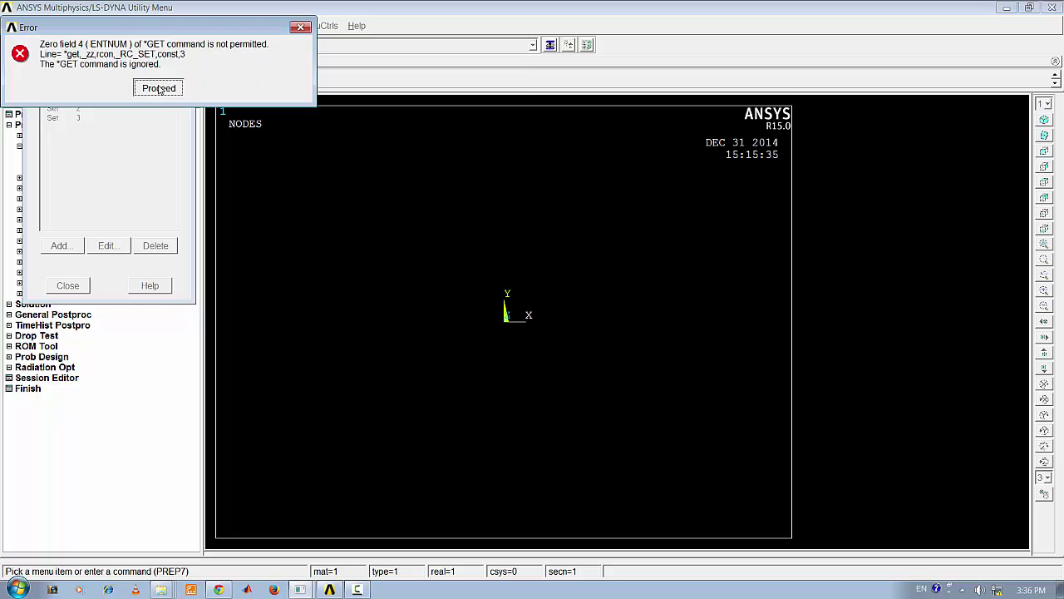
{"action": "left_click", "coordinate": [158, 89]}
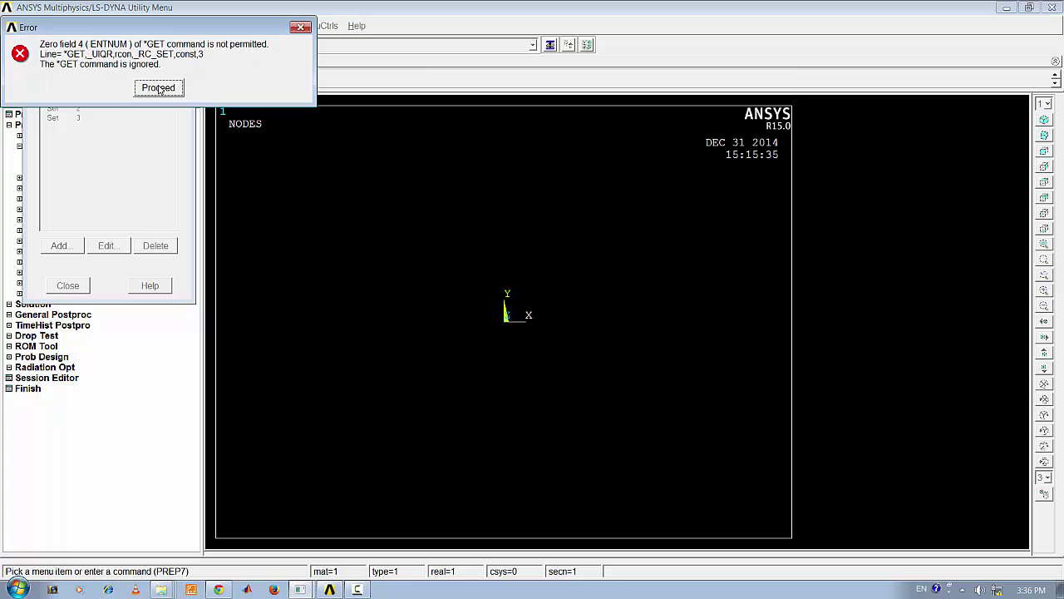
{"action": "left_click", "coordinate": [159, 88]}
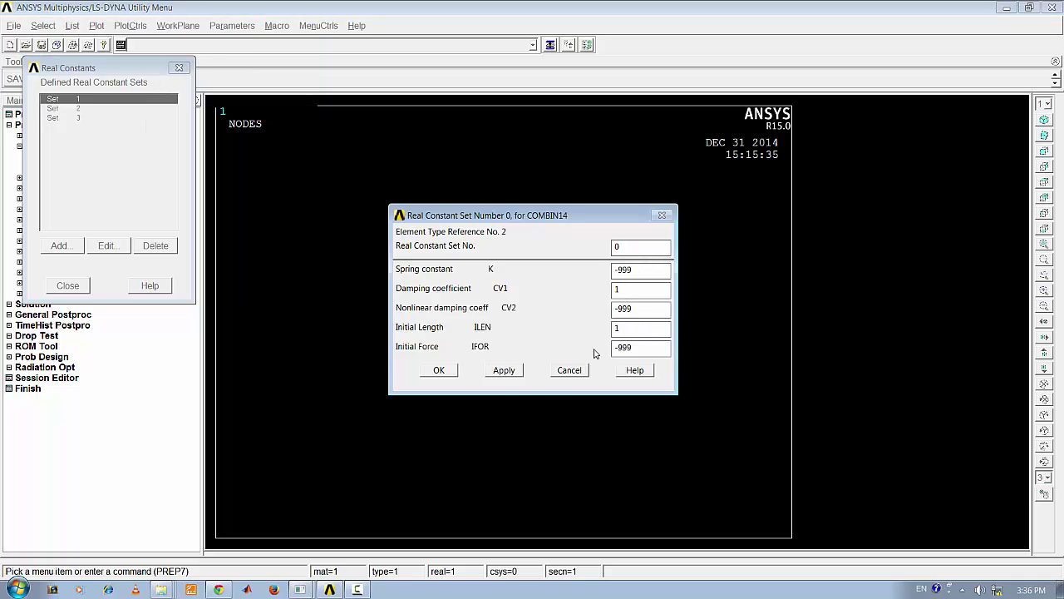
{"action": "left_click", "coordinate": [569, 370]}
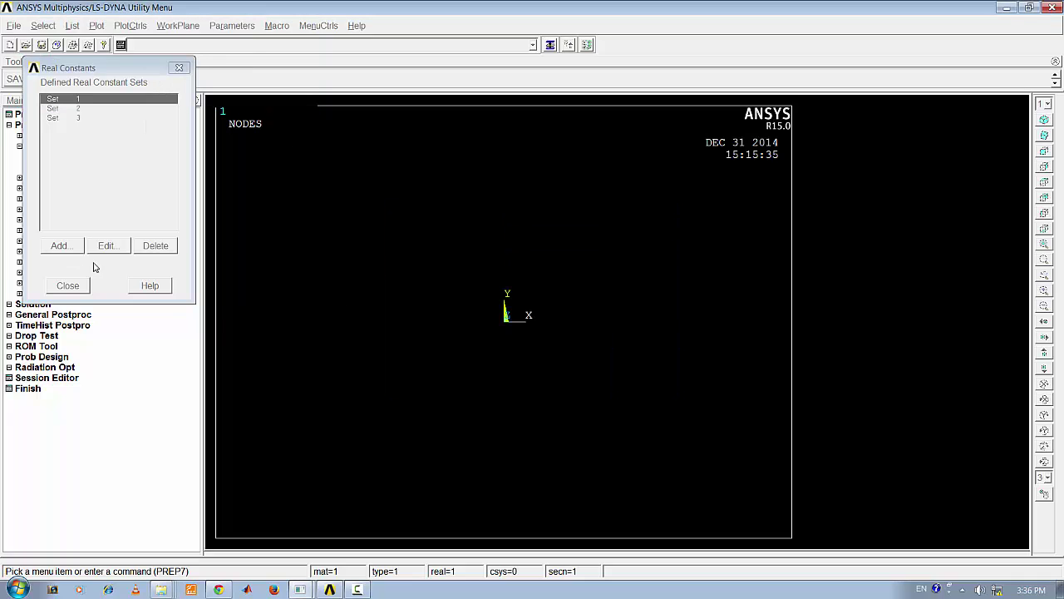
{"action": "left_click", "coordinate": [44, 120]}
{"action": "left_click", "coordinate": [156, 244]}
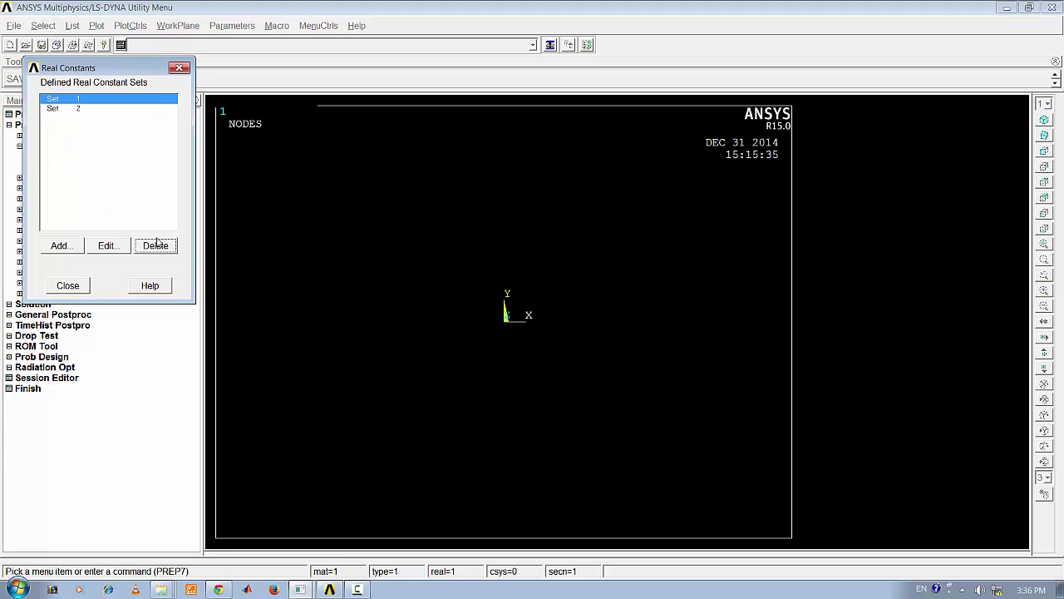
- Define real constant set 3 for COMBIN14 with a spring constant of 200
{"action": "left_click", "coordinate": [93, 109]}
{"action": "left_click", "coordinate": [58, 246]}
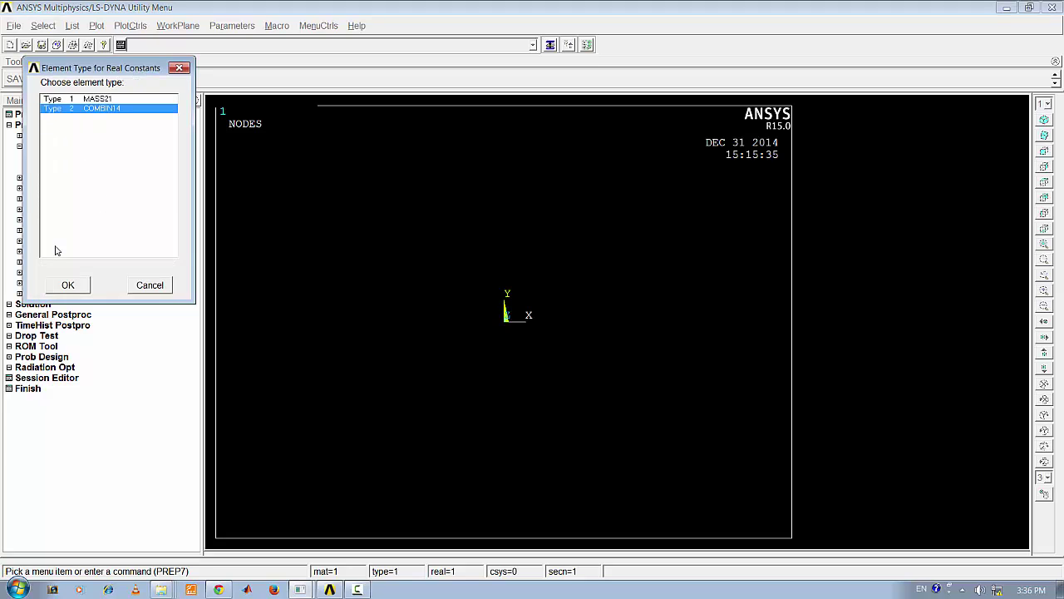
{"action": "left_click", "coordinate": [66, 283]}
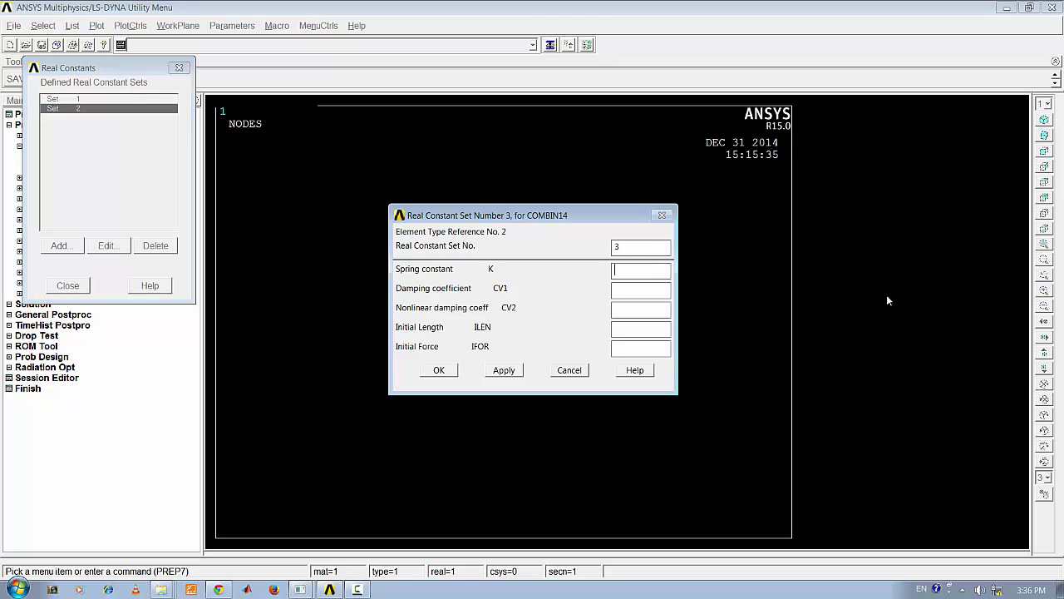
{"action": "type", "text": "200"}
{"action": "left_click", "coordinate": [439, 370]}
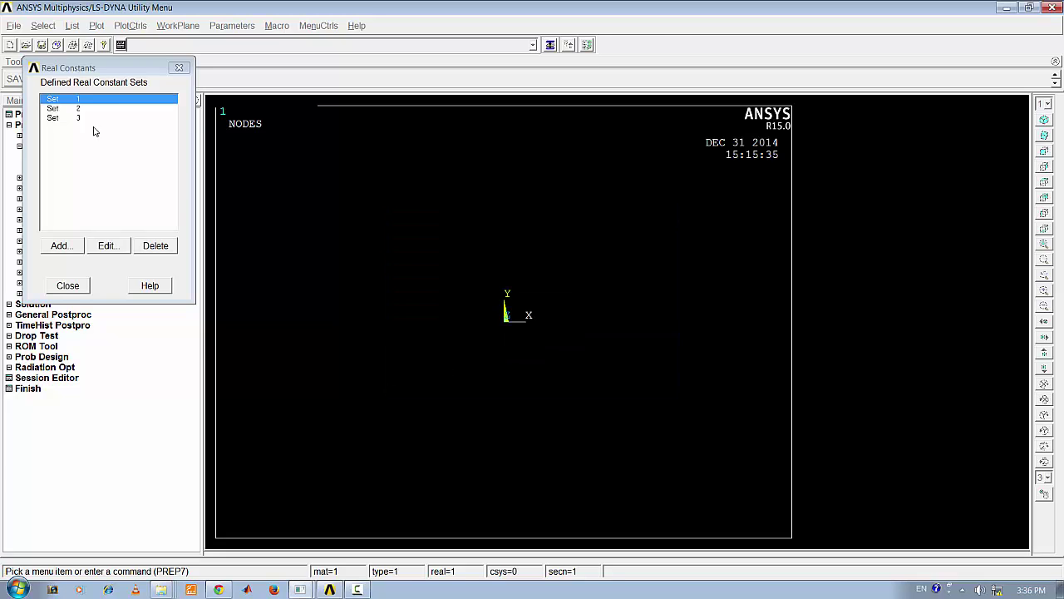
- Define real constant set 4 for COMBIN14 with a spring constant of 200
{"action": "left_click", "coordinate": [55, 246]}
{"action": "left_click", "coordinate": [73, 287]}
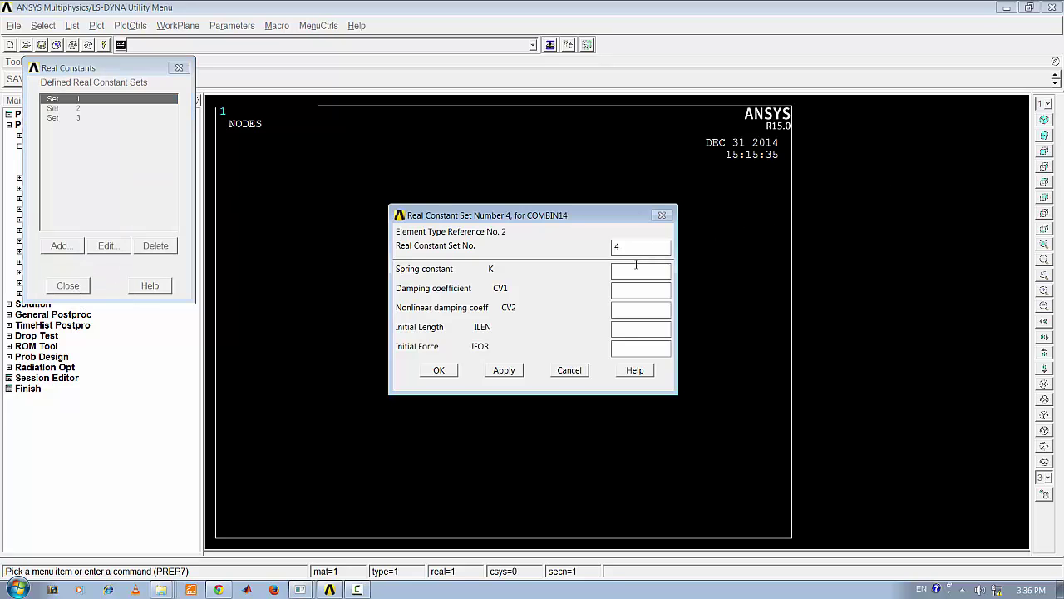
{"action": "type", "text": "200"}
{"action": "left_click", "coordinate": [439, 370]}
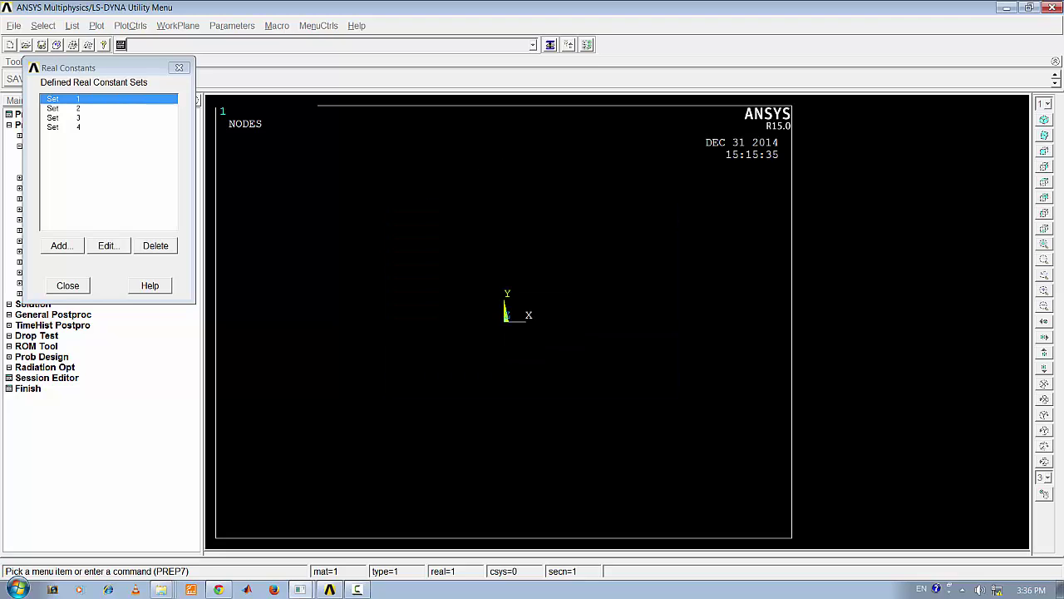
- Define the third spring's COMBIN14 real constants as set 5 and finish defining real constants
{"action": "left_click", "coordinate": [59, 247]}
{"action": "left_click", "coordinate": [73, 283]}
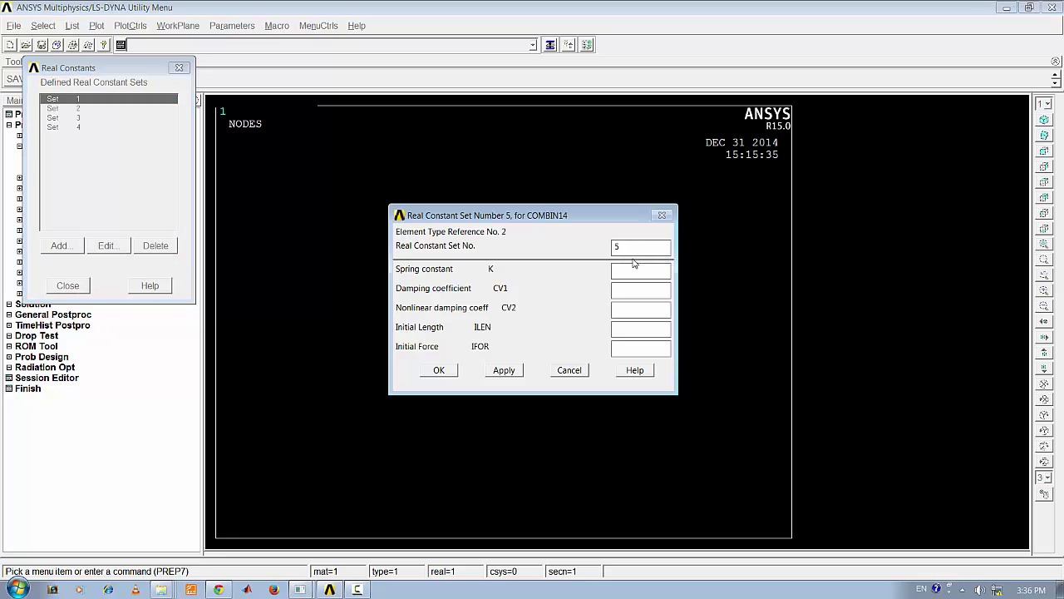
{"action": "left_click", "coordinate": [625, 271]}
{"action": "left_click", "coordinate": [441, 371]}
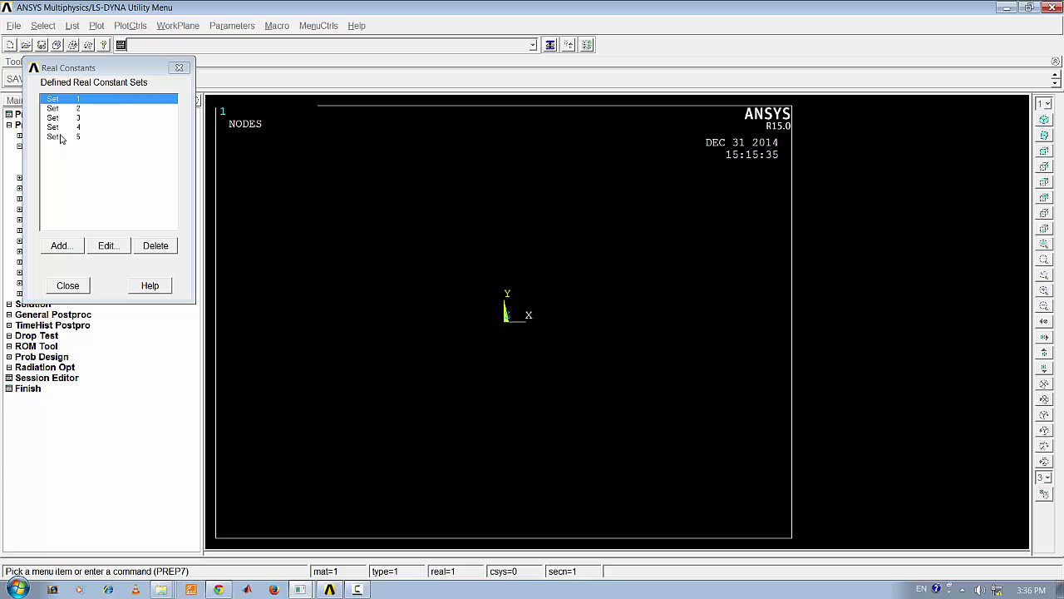
{"action": "left_click", "coordinate": [77, 287]}
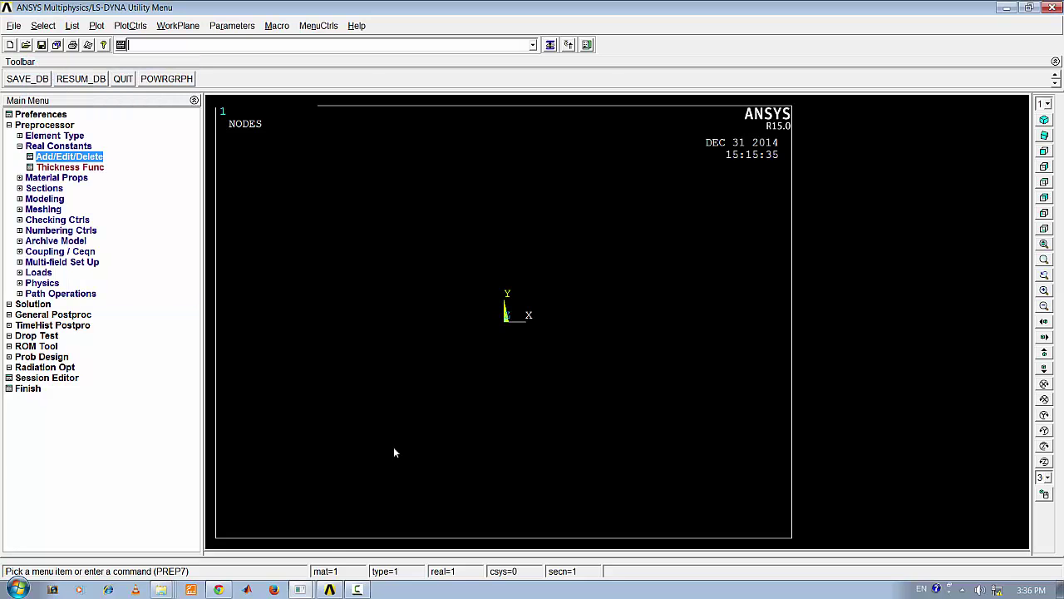
- Consult the VM89 sketch and finite element model in the ANSYS Help Viewer for the node layout and return to ANSYS
{"action": "left_click", "coordinate": [329, 590]}
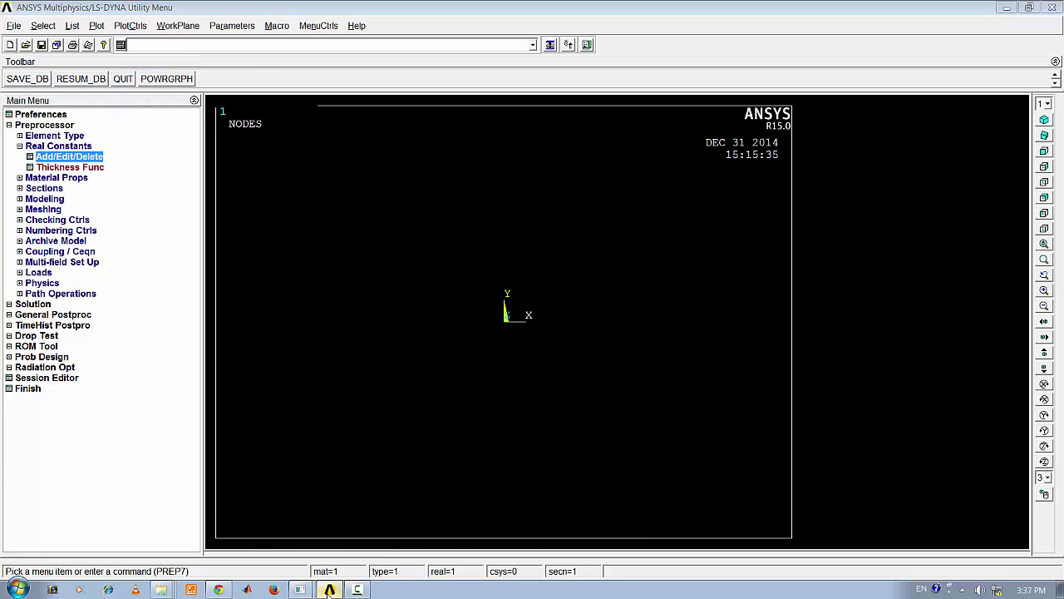
{"action": "left_click", "coordinate": [329, 590]}
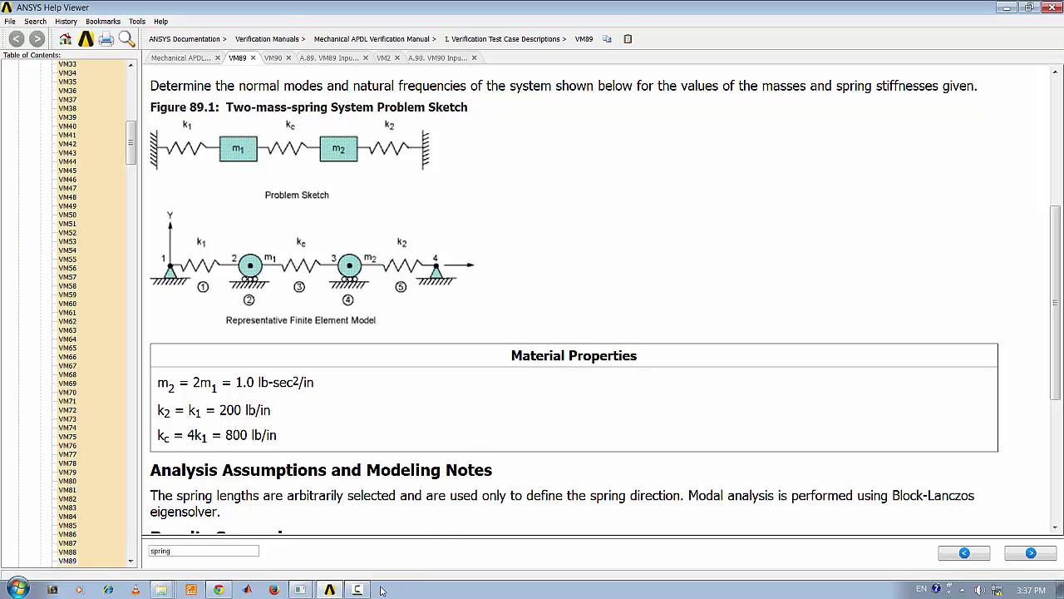
{"action": "left_click", "coordinate": [330, 589]}
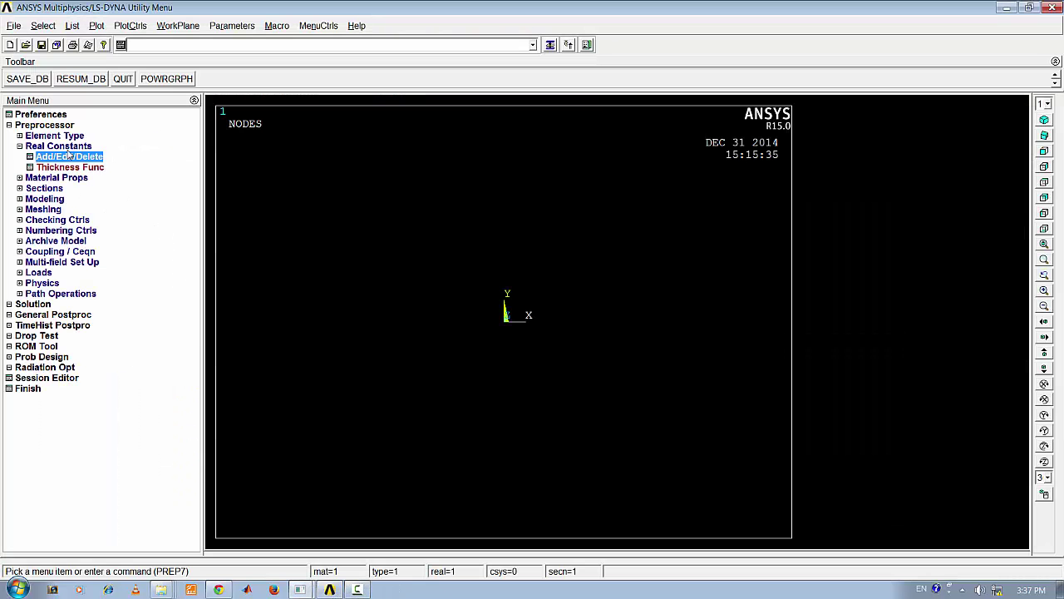
- Create the first keypoint at X 0, Y 0 in the active coordinate system
{"action": "left_click", "coordinate": [45, 146]}
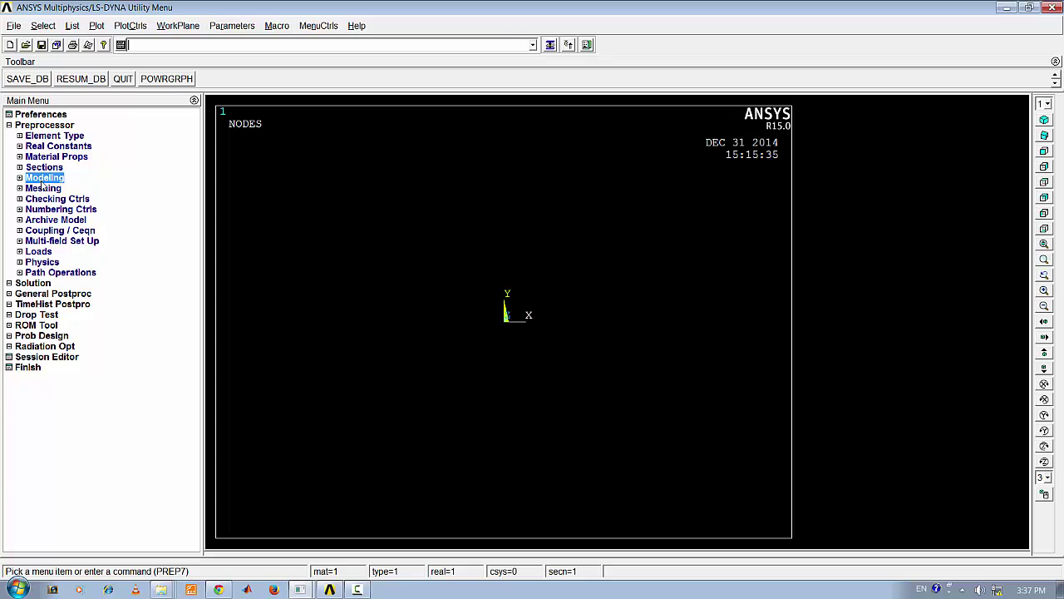
{"action": "left_click", "coordinate": [44, 177]}
{"action": "left_click", "coordinate": [50, 189]}
{"action": "left_click", "coordinate": [68, 198]}
{"action": "left_click", "coordinate": [83, 219]}
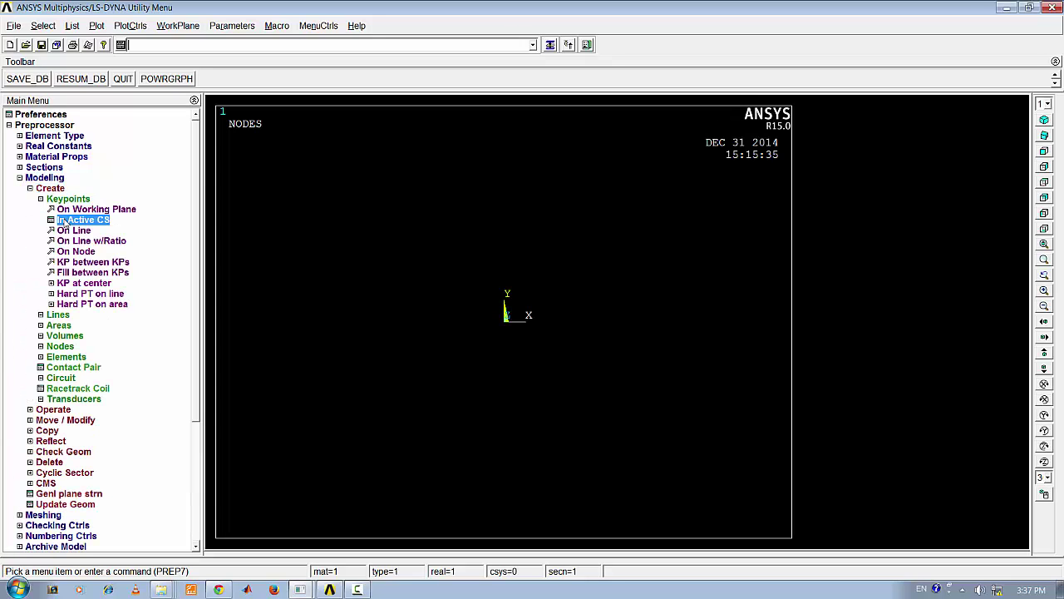
{"action": "left_click_drag", "start_coordinate": [512, 256], "coordinate": [338, 143]}
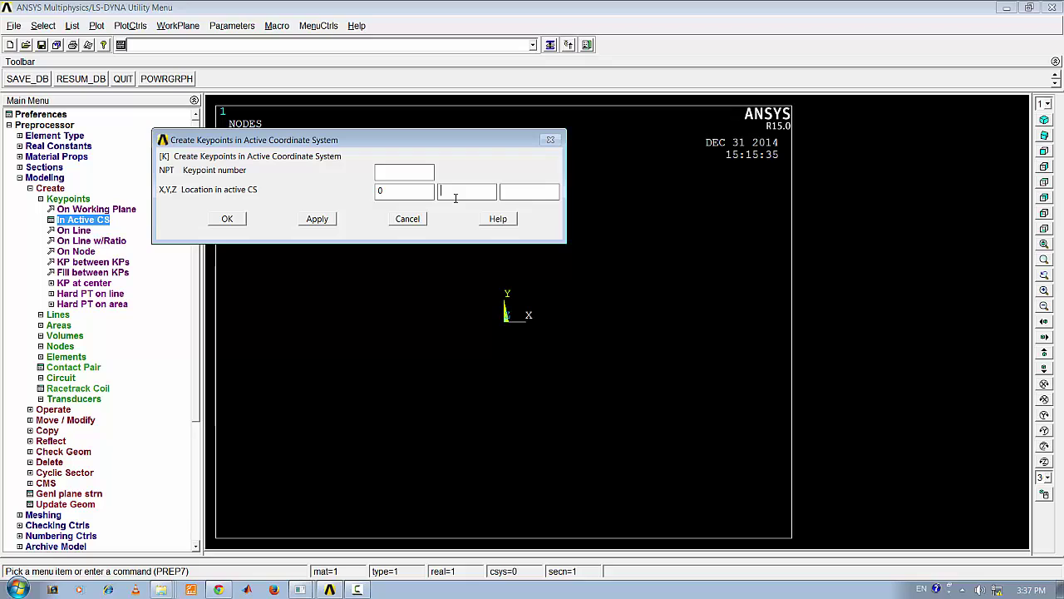
{"action": "type", "text": "0"}
{"action": "left_click", "coordinate": [325, 220]}
- Create keypoints at X 0.5 and X 1 with Y 0, plus a fourth at the same spacing further along X
{"action": "type", "text": "0.5"}
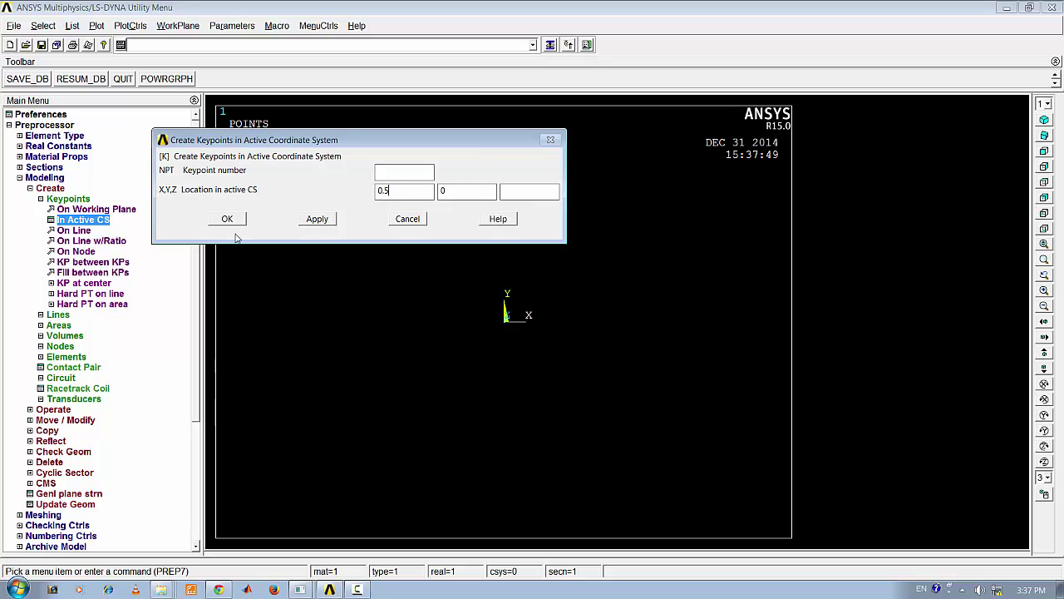
{"action": "left_click", "coordinate": [314, 219]}
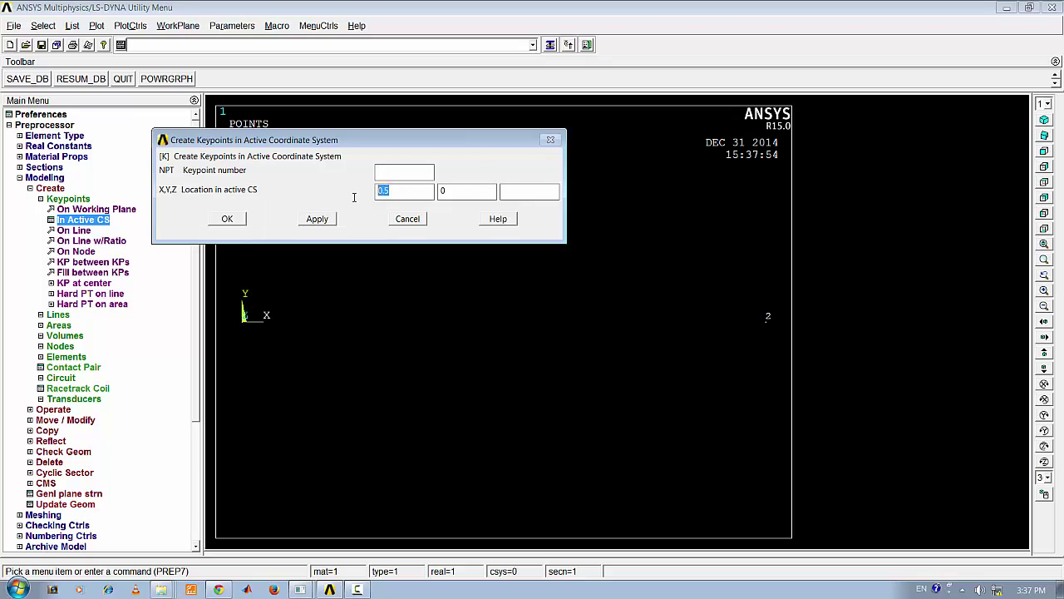
{"action": "type", "text": "1"}
{"action": "left_click", "coordinate": [317, 219]}
{"action": "double_click", "coordinate": [395, 195]}
{"action": "type", "text": "1"}
{"action": "left_click", "coordinate": [227, 218]}
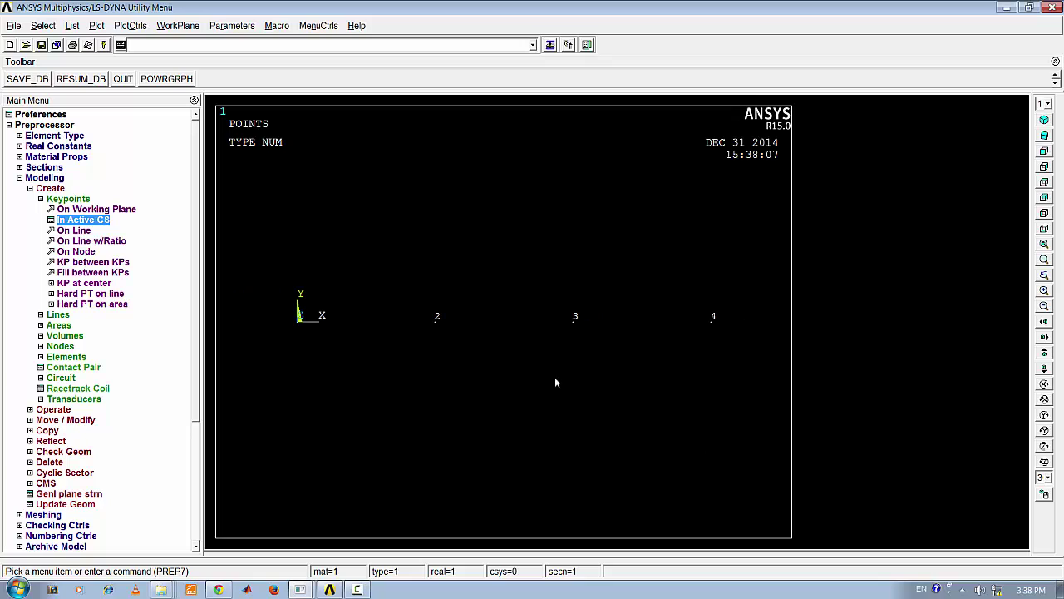
- Connect keypoints 1 to 2, 2 to 3 and 3 to 4 with straight lines
{"action": "left_click", "coordinate": [60, 199]}
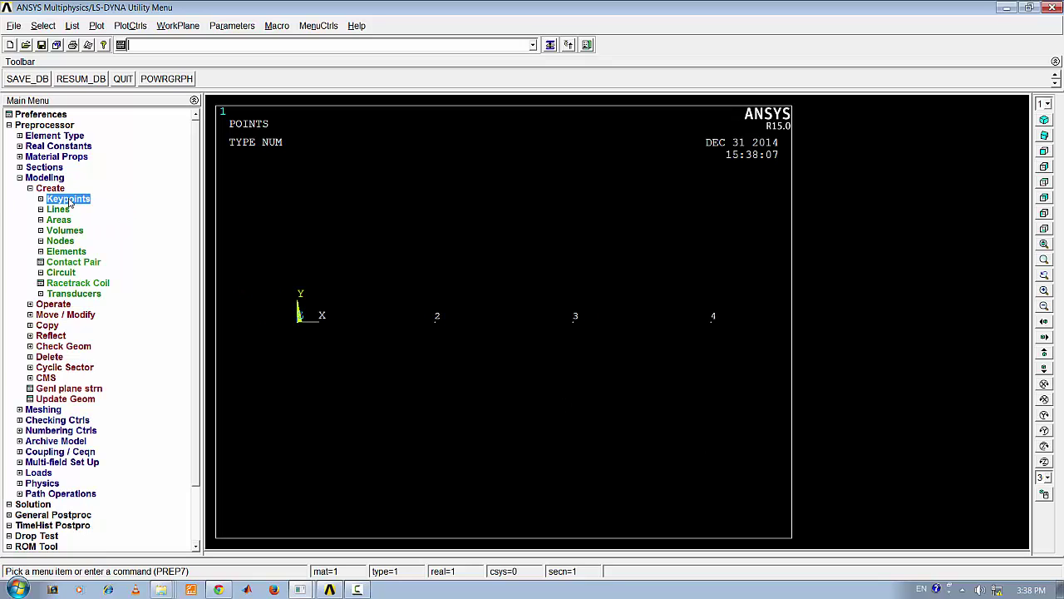
{"action": "left_click", "coordinate": [57, 209]}
{"action": "left_click", "coordinate": [67, 220]}
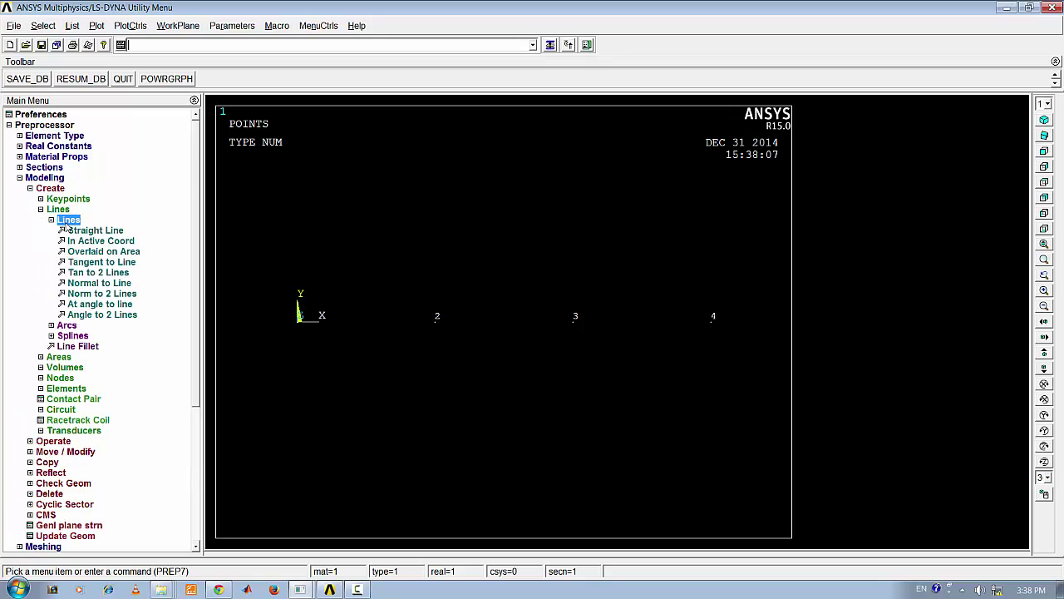
{"action": "left_click", "coordinate": [79, 230]}
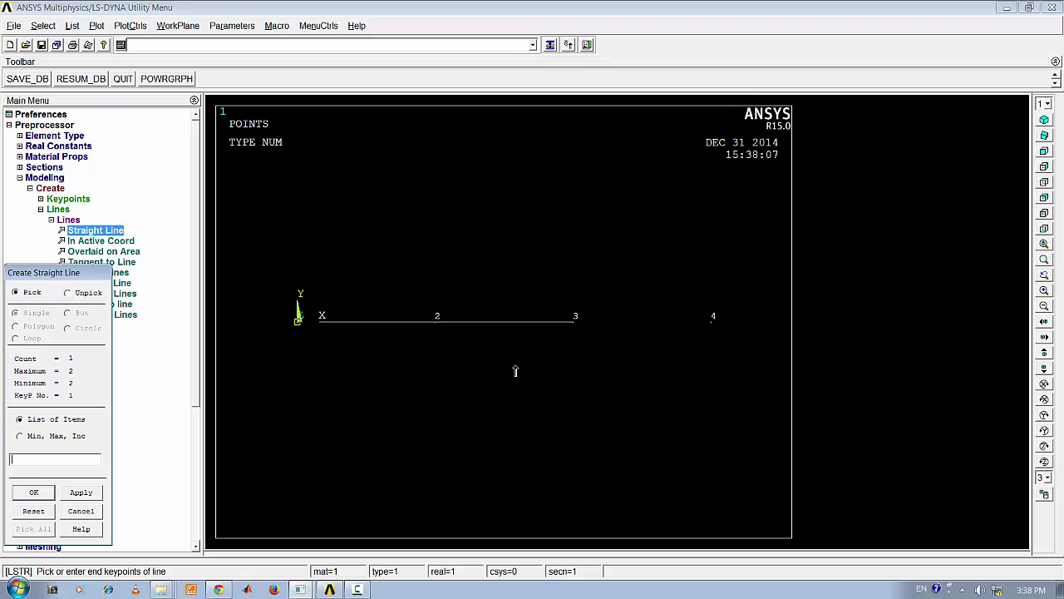
{"action": "left_click", "coordinate": [451, 350]}
{"action": "left_click", "coordinate": [441, 334]}
{"action": "left_click", "coordinate": [587, 353]}
{"action": "left_click", "coordinate": [578, 350]}
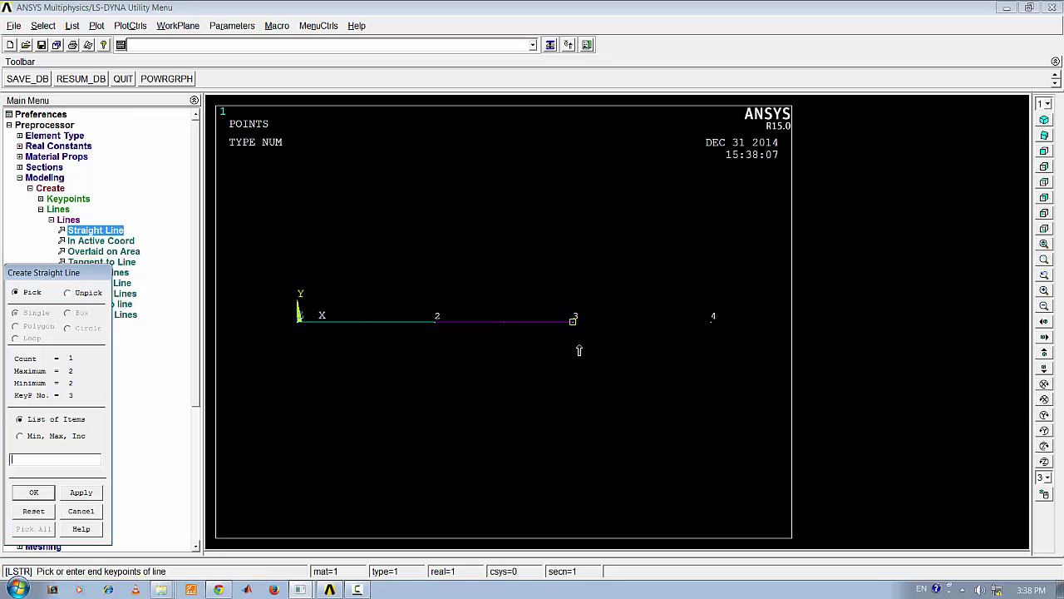
{"action": "left_click", "coordinate": [716, 357]}
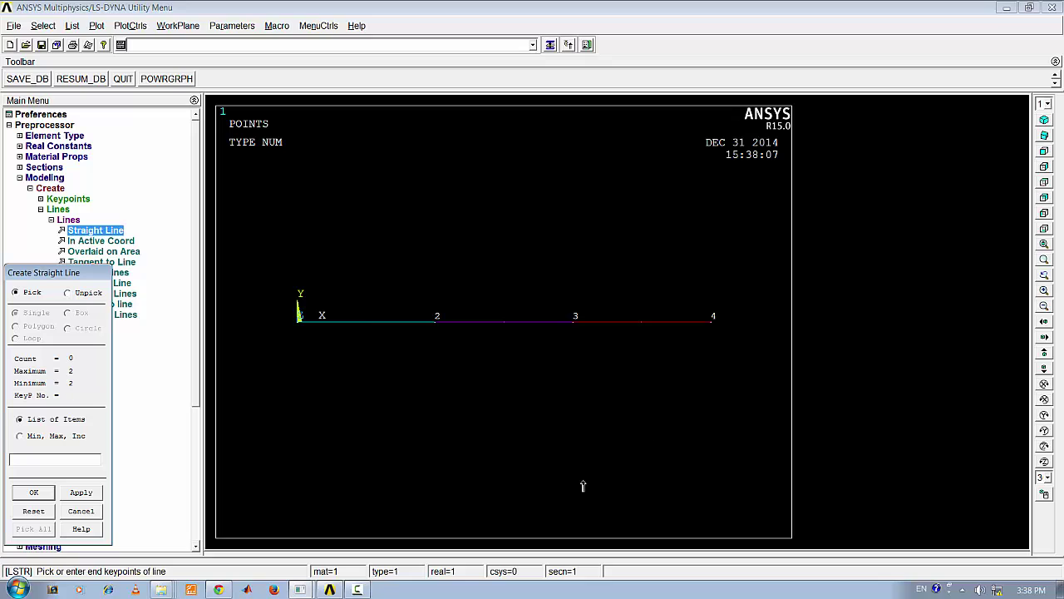
{"action": "left_click", "coordinate": [38, 493]}
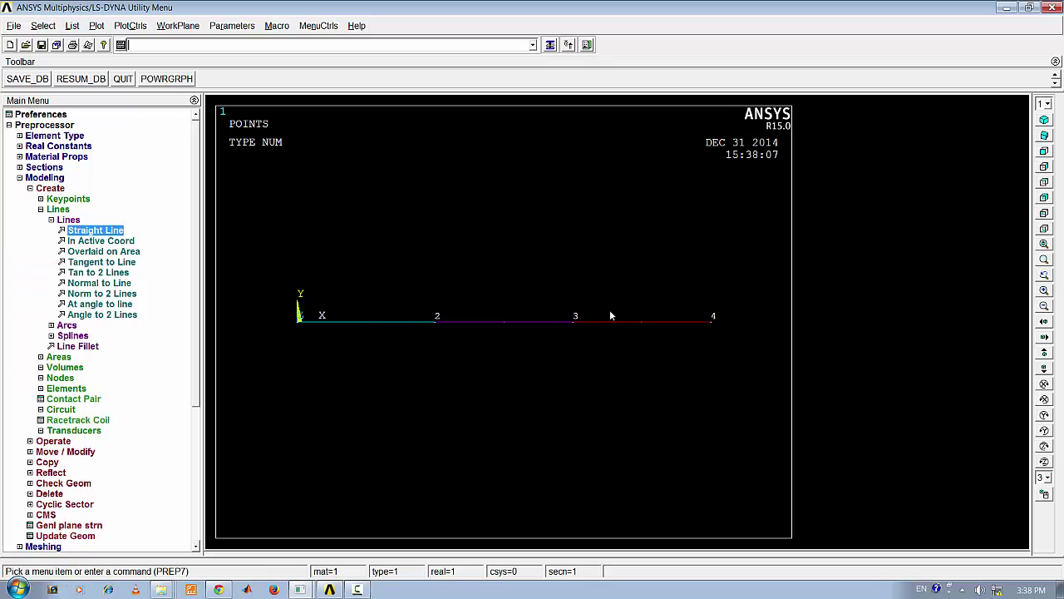
- Set the line between keypoints 1 and 2 to 1 element division using the MeshTool line size controls
{"action": "left_click", "coordinate": [63, 209]}
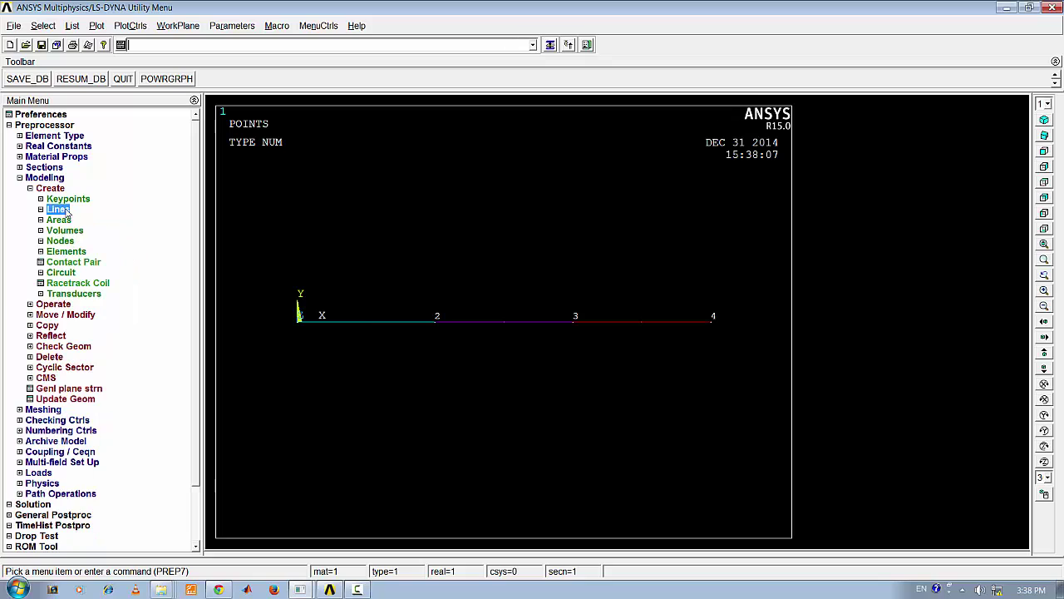
{"action": "left_click", "coordinate": [51, 188]}
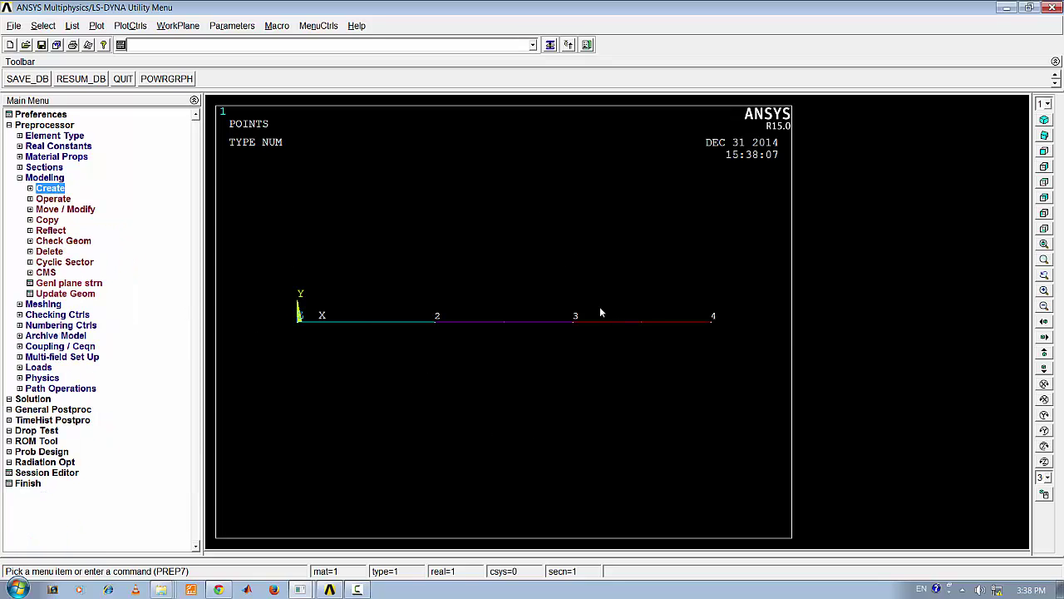
{"action": "left_click", "coordinate": [28, 177]}
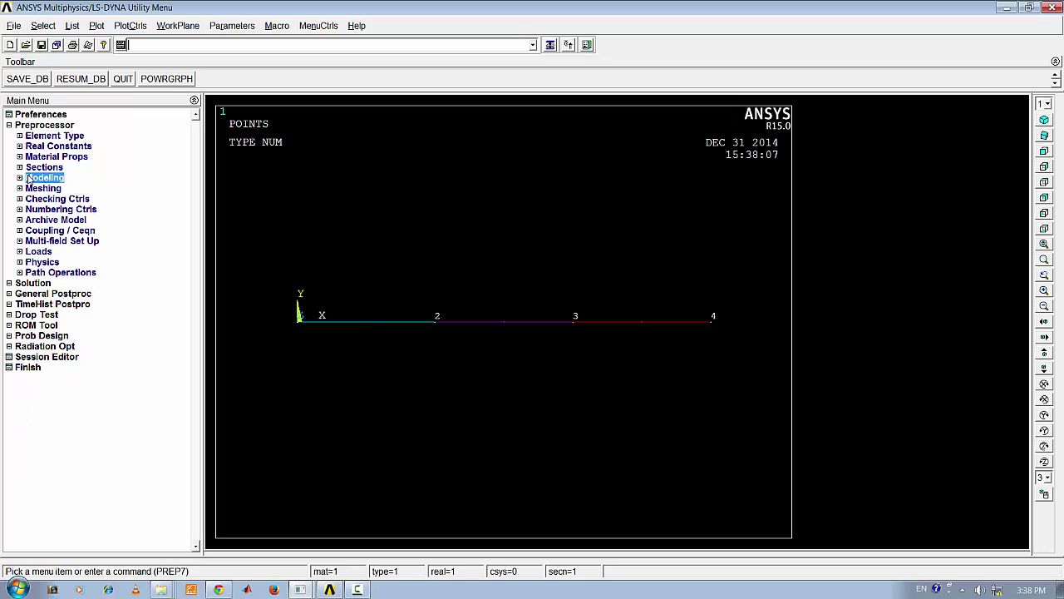
{"action": "left_click", "coordinate": [33, 188]}
{"action": "left_click", "coordinate": [52, 209]}
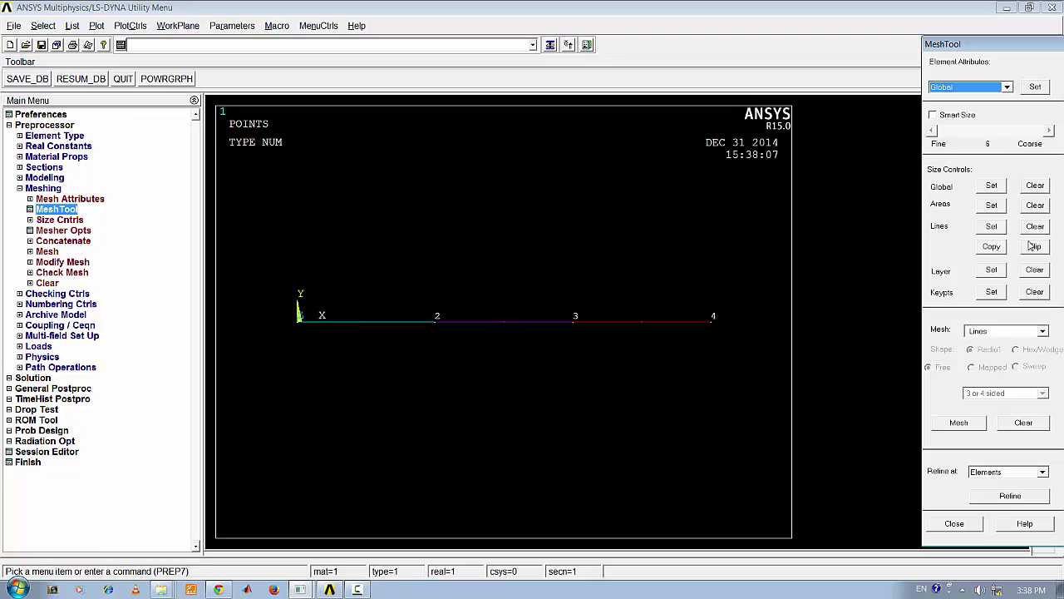
{"action": "left_click", "coordinate": [997, 226]}
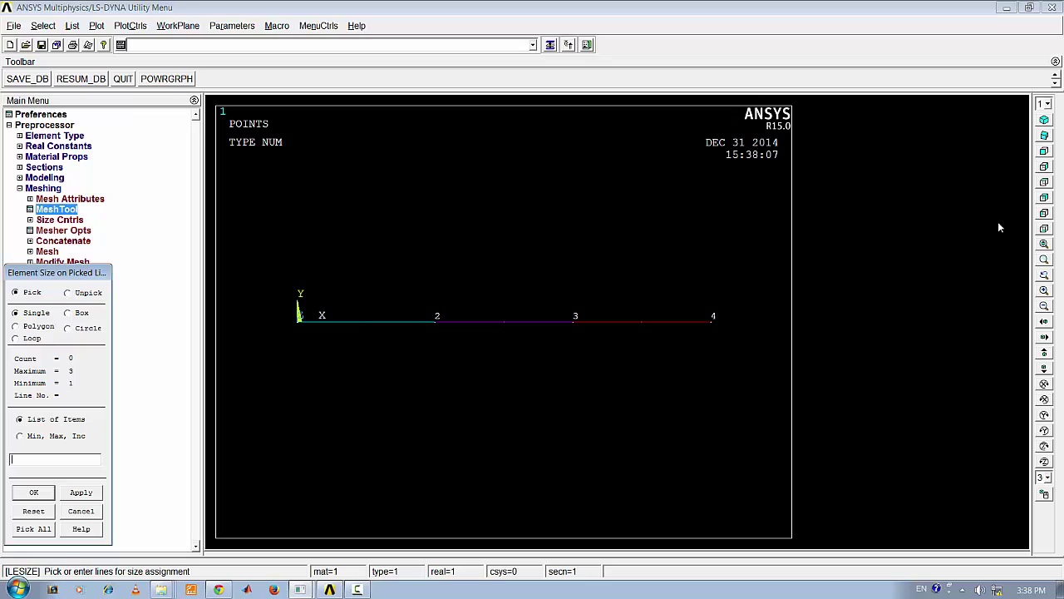
{"action": "left_click", "coordinate": [356, 331]}
{"action": "left_click", "coordinate": [90, 497]}
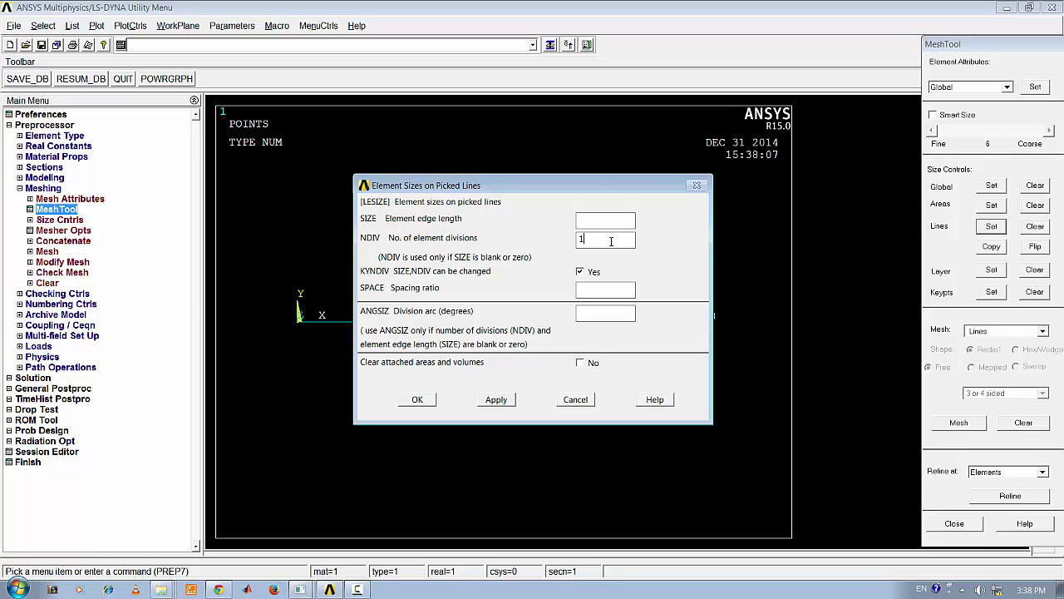
{"action": "left_click", "coordinate": [497, 400]}
- Set 1 element division on the line between keypoints 2 and 3 and on the line between keypoints 3 and 4
{"action": "left_click", "coordinate": [508, 346]}
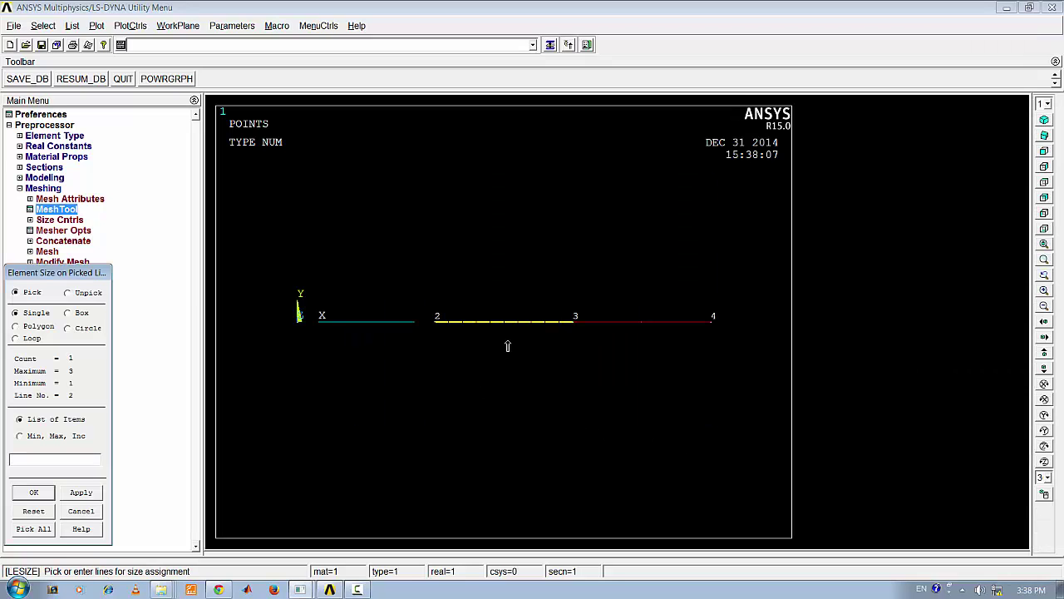
{"action": "left_click", "coordinate": [80, 495]}
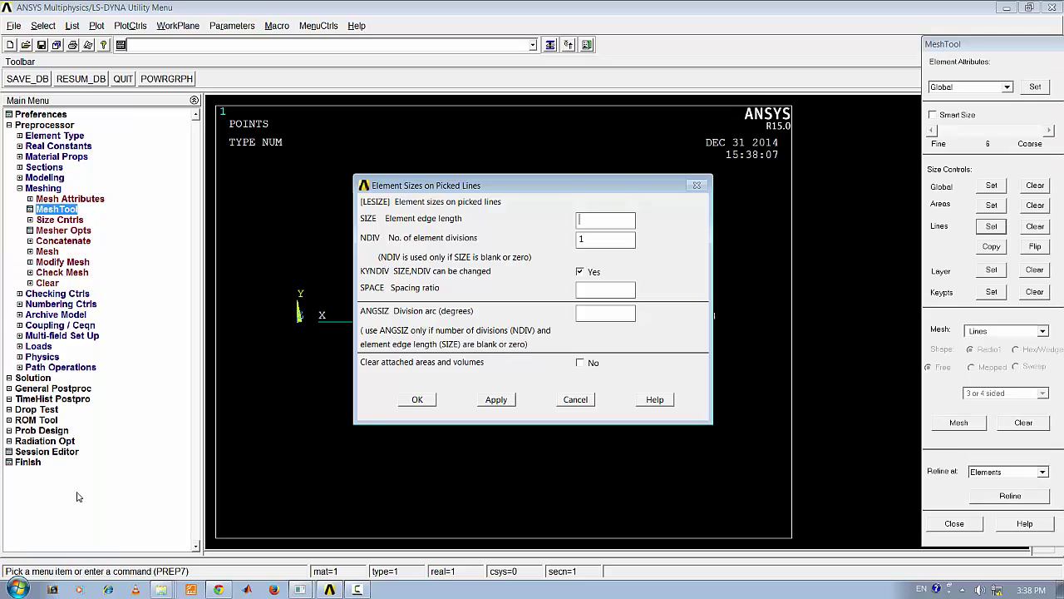
{"action": "type", "text": "1"}
{"action": "left_click", "coordinate": [486, 399]}
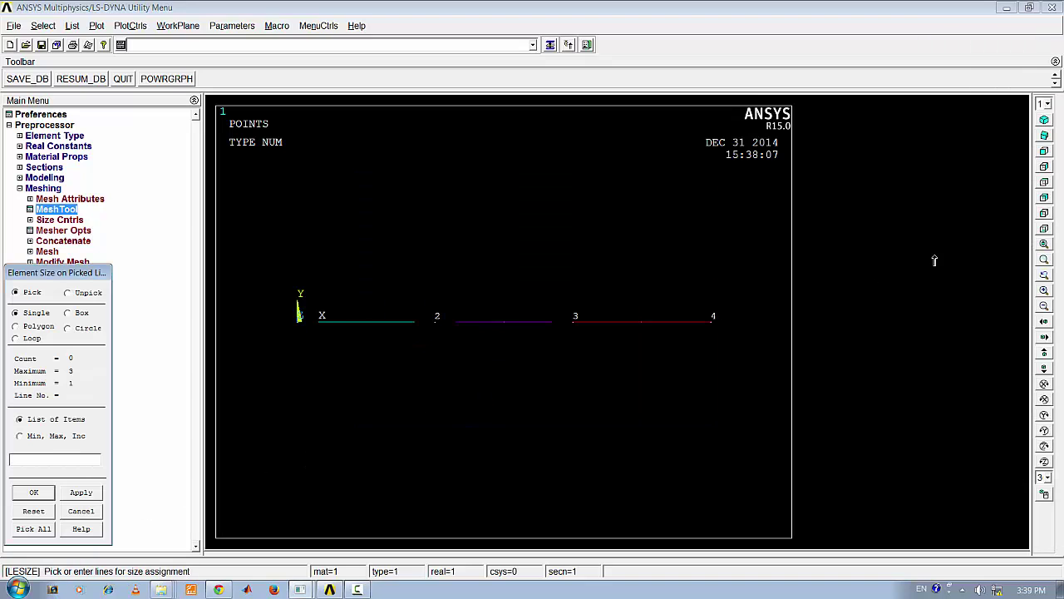
{"action": "left_click", "coordinate": [641, 344]}
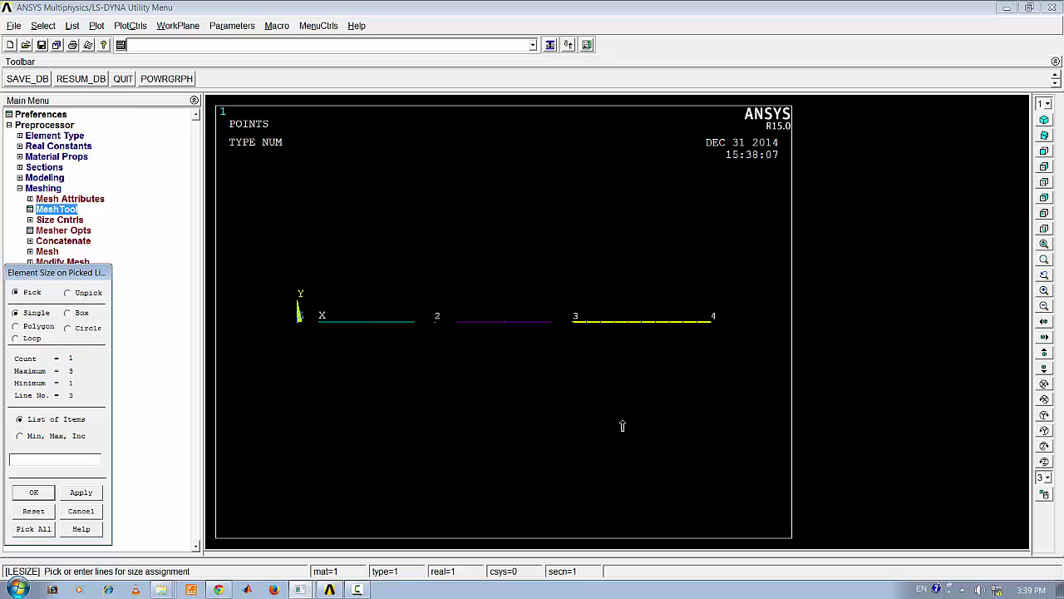
{"action": "left_click", "coordinate": [80, 493]}
{"action": "type", "text": "1"}
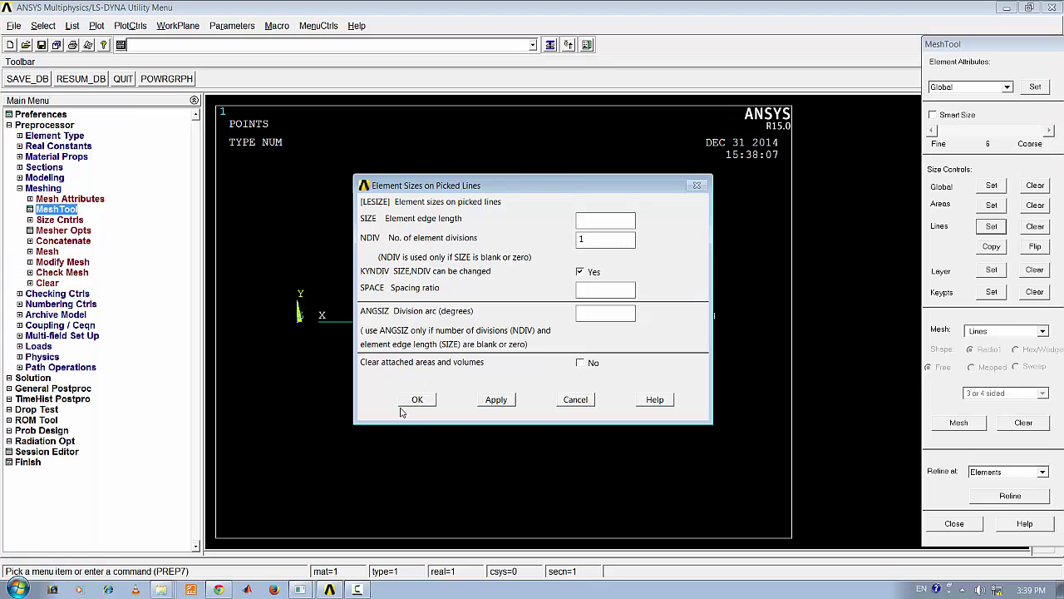
{"action": "left_click", "coordinate": [434, 399]}
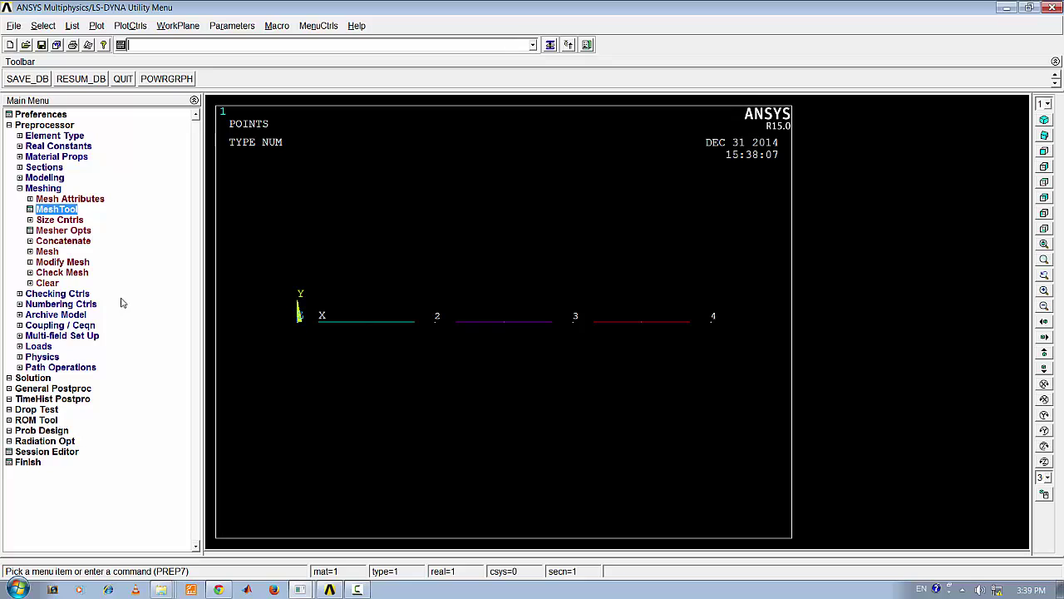
- Set the default meshing attributes to element type 2 COMBIN14 and real constant set 3
{"action": "left_click", "coordinate": [329, 590]}
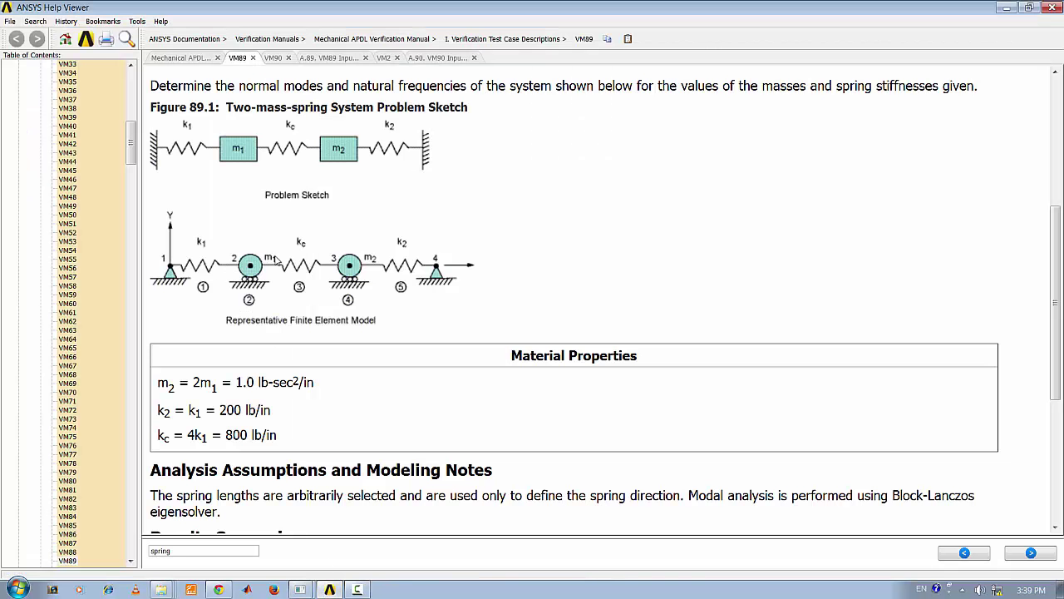
{"action": "left_click", "coordinate": [330, 590]}
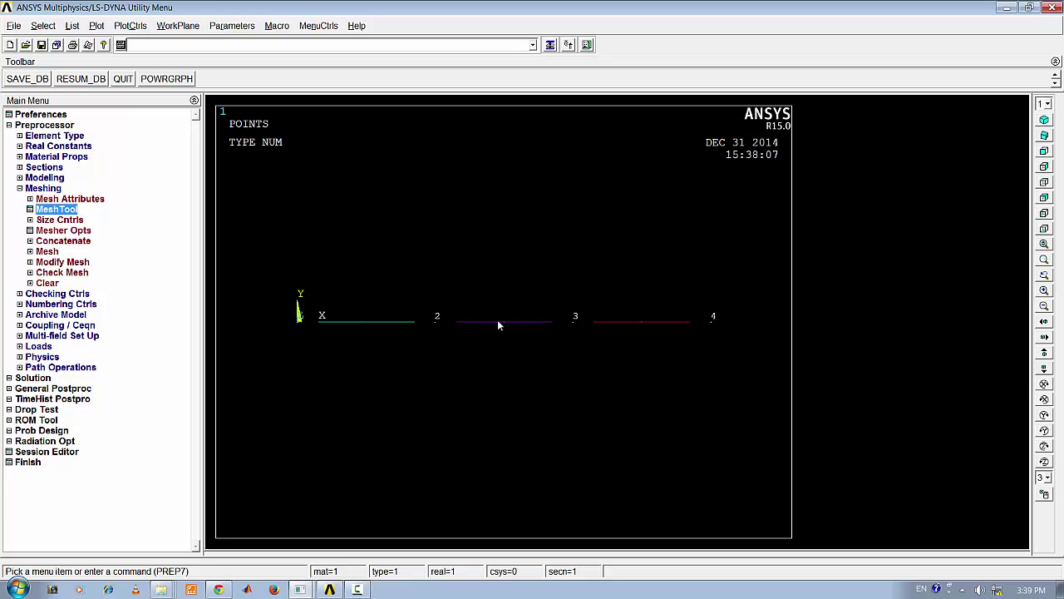
{"action": "left_click", "coordinate": [70, 209]}
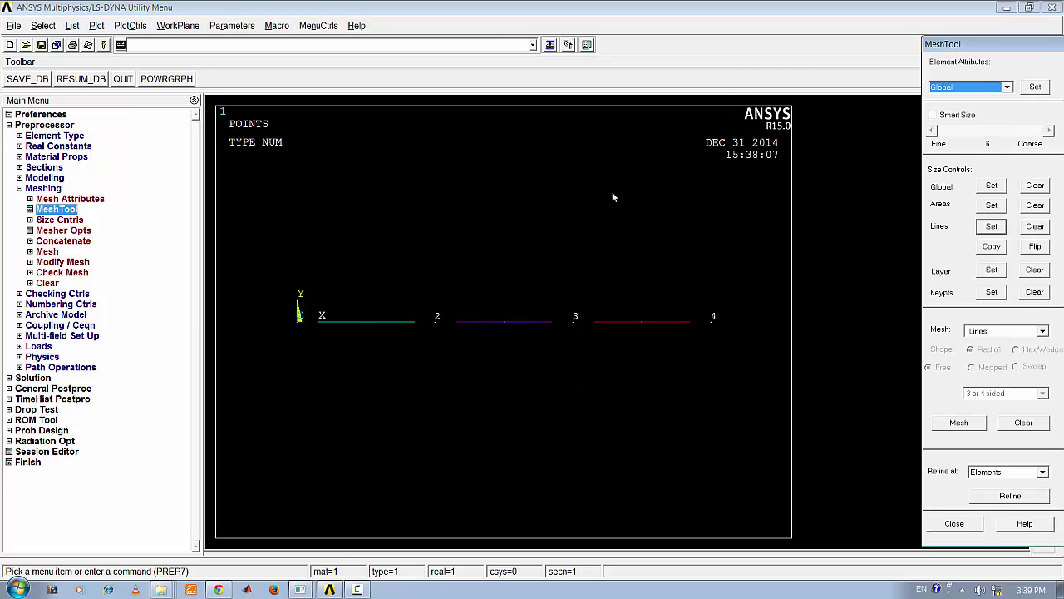
{"action": "left_click", "coordinate": [1035, 88]}
{"action": "left_click_drag", "start_coordinate": [509, 189], "coordinate": [358, 63]}
{"action": "left_click", "coordinate": [483, 100]}
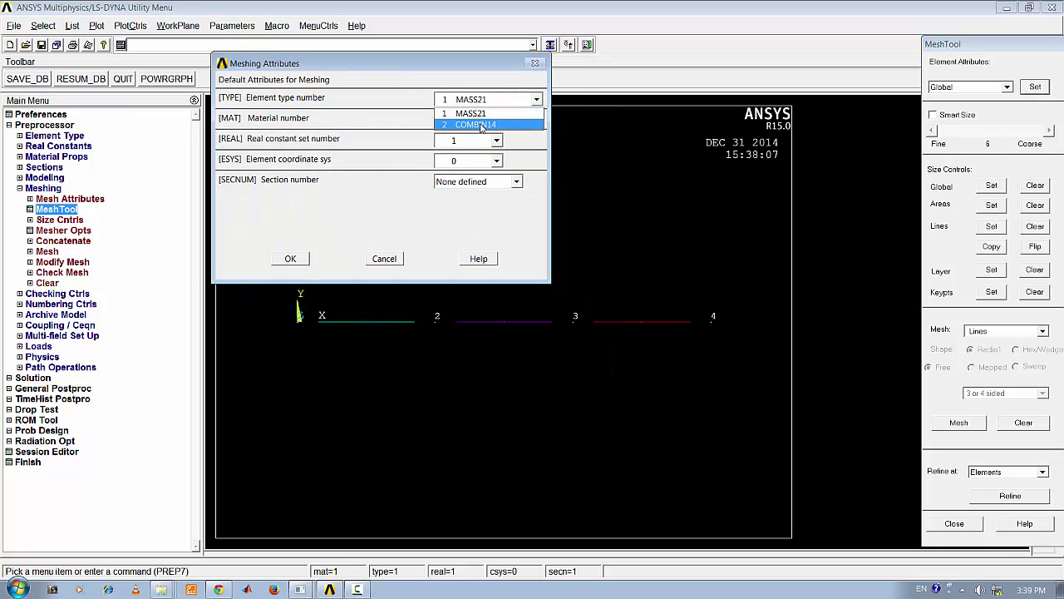
{"action": "left_click", "coordinate": [481, 124]}
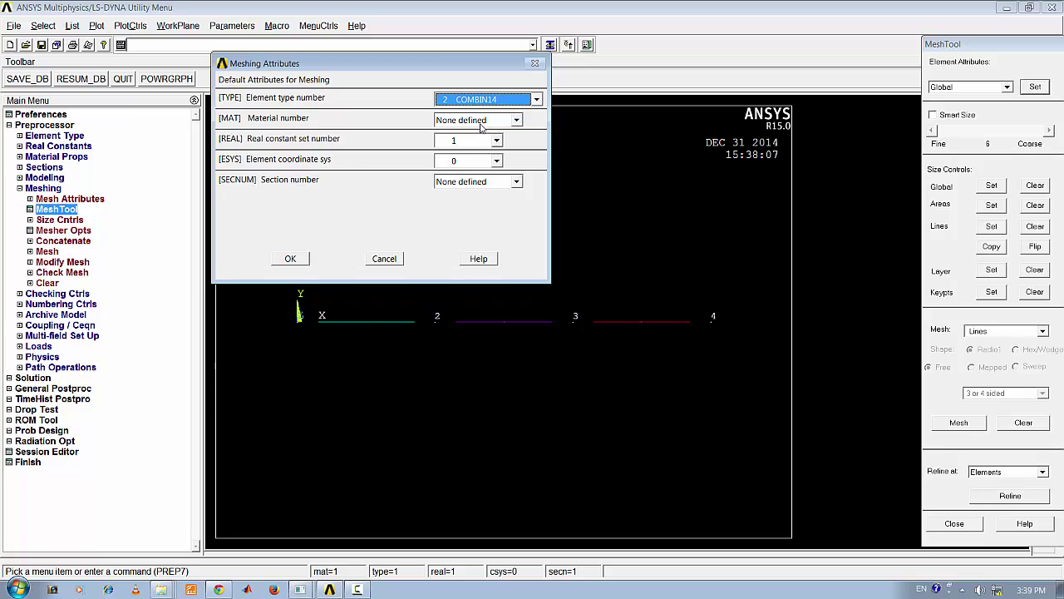
{"action": "left_click", "coordinate": [485, 141]}
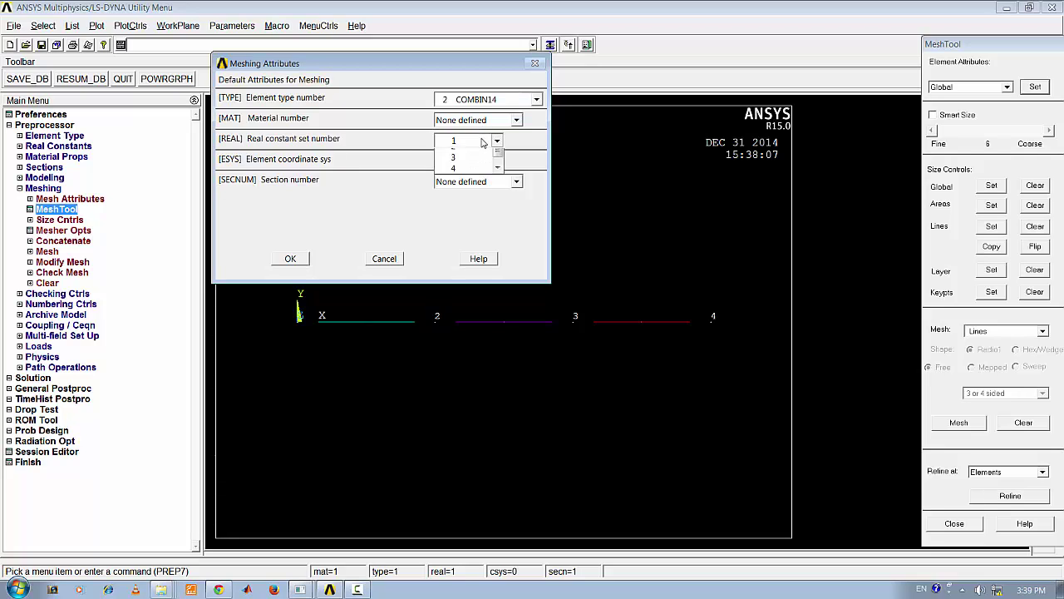
{"action": "left_click", "coordinate": [476, 177]}
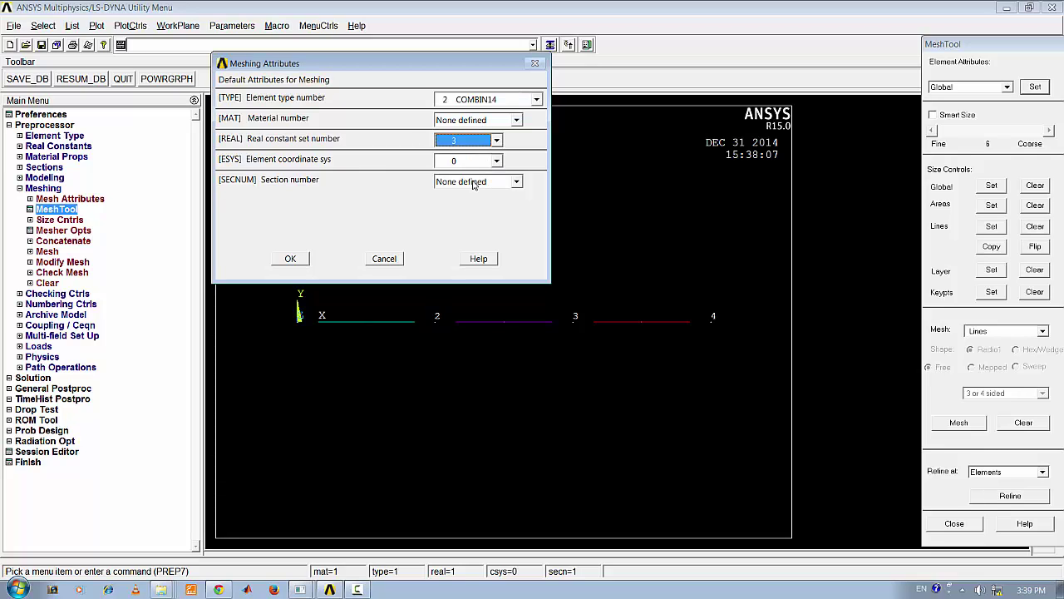
{"action": "left_click", "coordinate": [299, 258]}
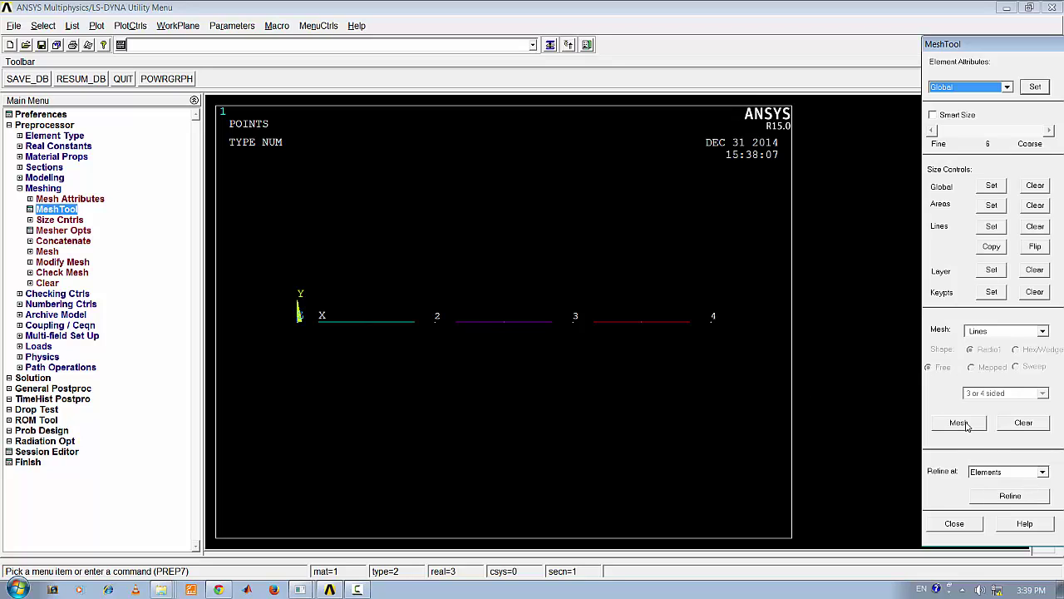
- Mesh the line between keypoints 1 and 2 with COMBIN14 and real constant set 3
{"action": "left_click", "coordinate": [1043, 87]}
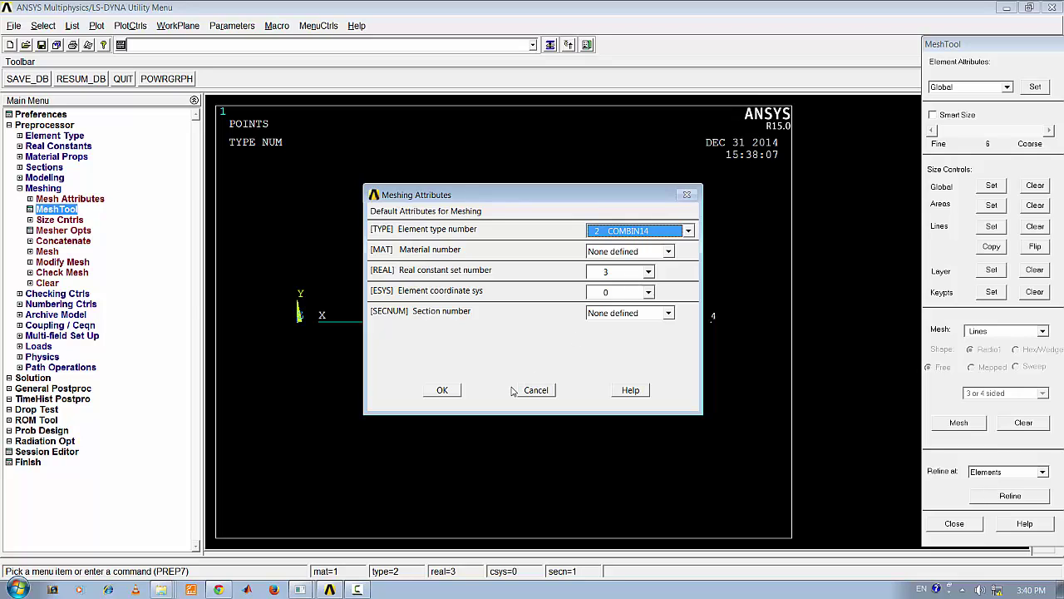
{"action": "left_click", "coordinate": [446, 391]}
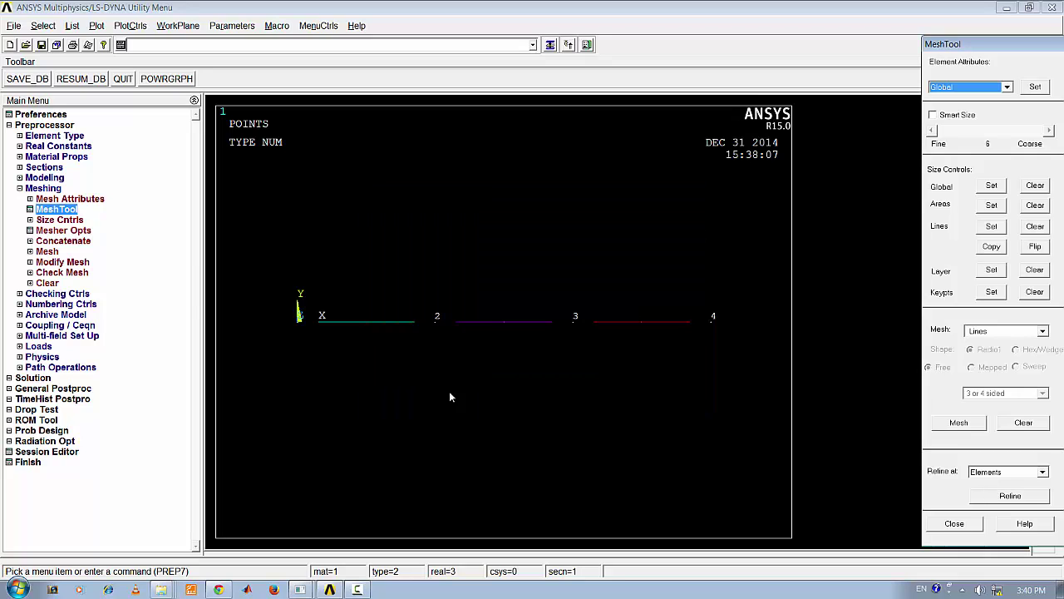
{"action": "left_click", "coordinate": [959, 424]}
{"action": "left_click", "coordinate": [401, 345]}
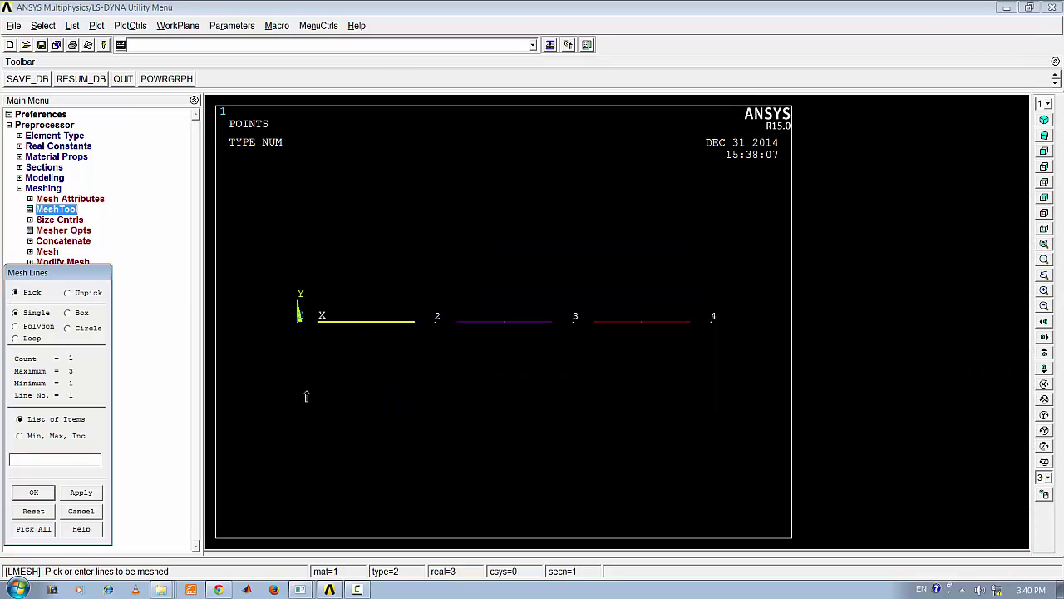
{"action": "left_click", "coordinate": [34, 492]}
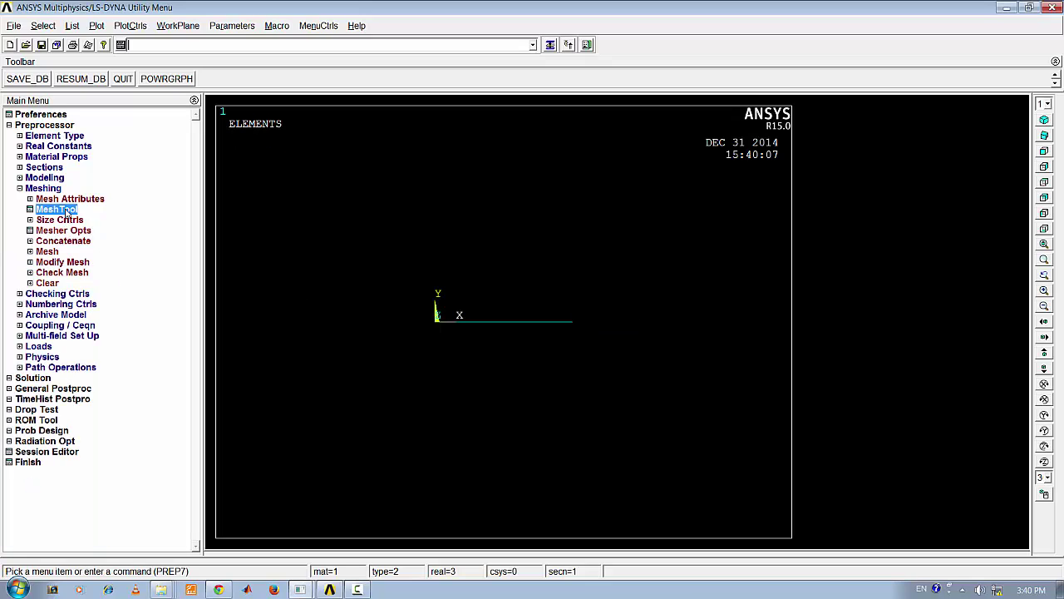
- Change the meshing attributes to real constant set 5 and mesh the line between keypoints 2 and 3
{"action": "left_click", "coordinate": [1033, 88]}
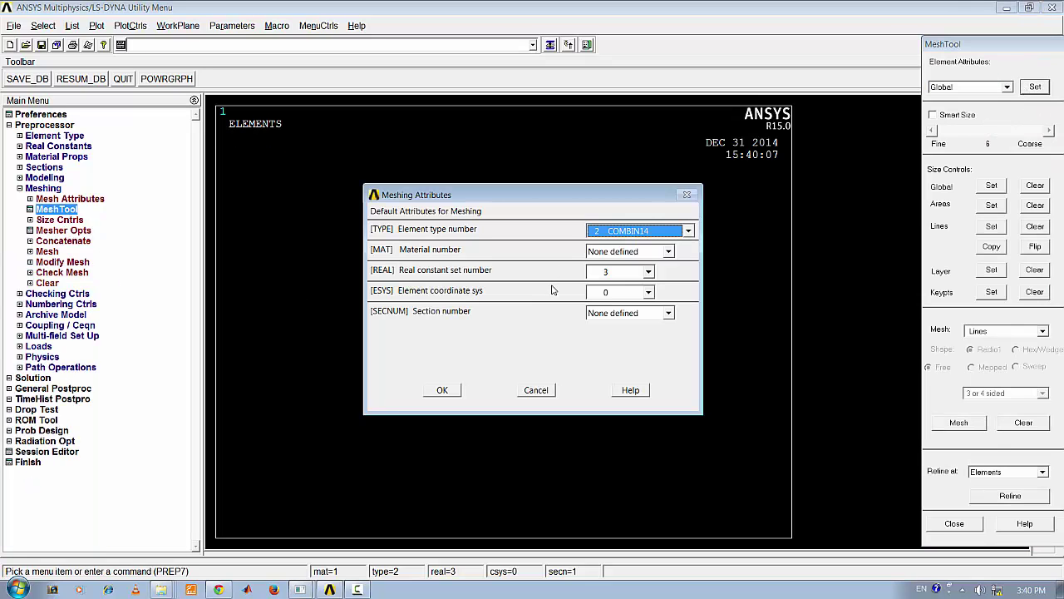
{"action": "left_click", "coordinate": [638, 281]}
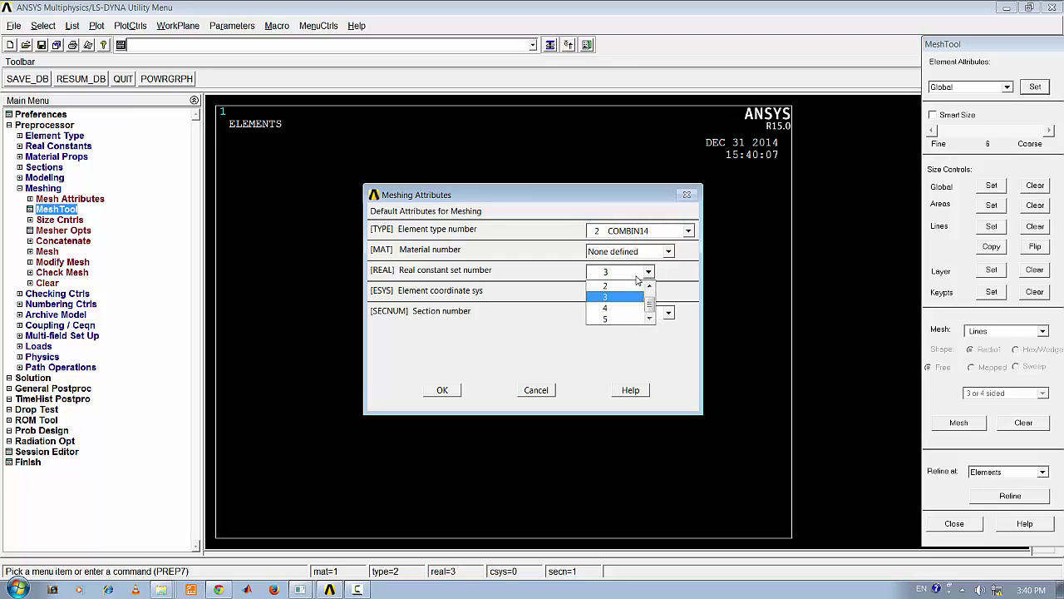
{"action": "left_click", "coordinate": [619, 320]}
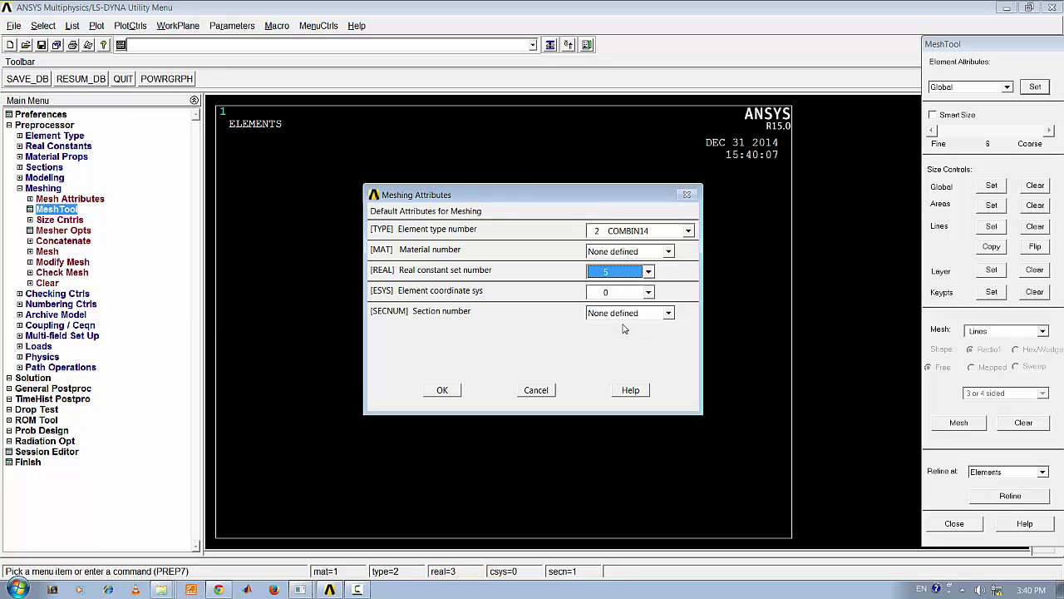
{"action": "left_click", "coordinate": [442, 390]}
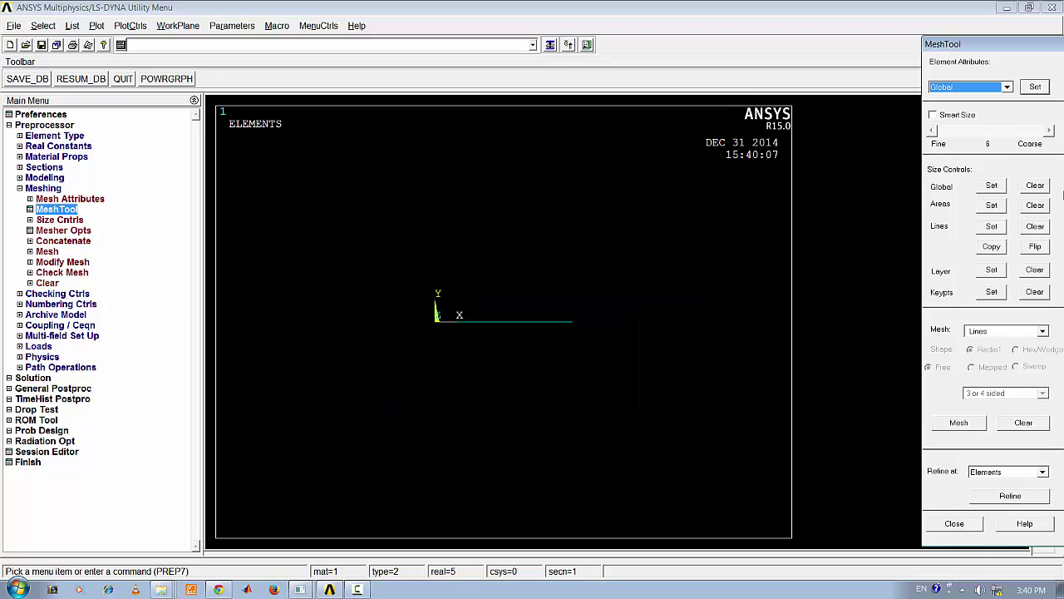
{"action": "left_click", "coordinate": [960, 425]}
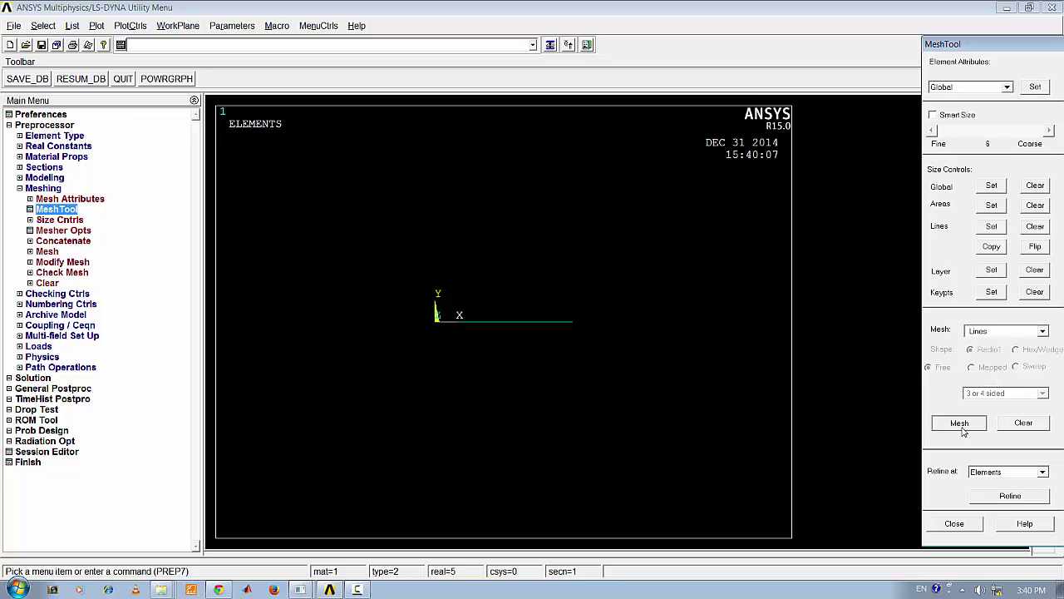
{"action": "left_click", "coordinate": [624, 339]}
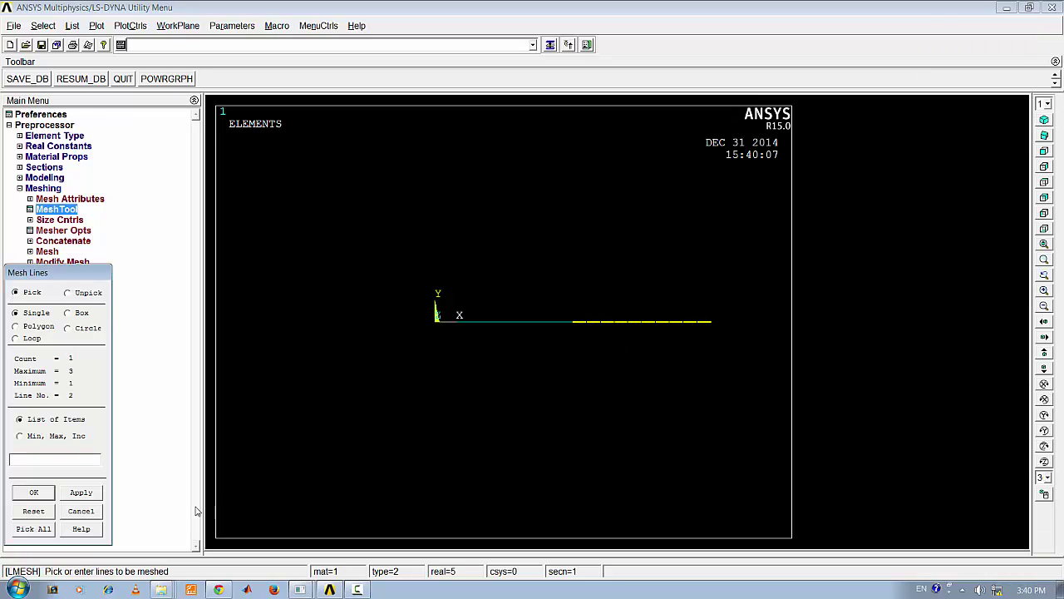
{"action": "left_click", "coordinate": [46, 496]}
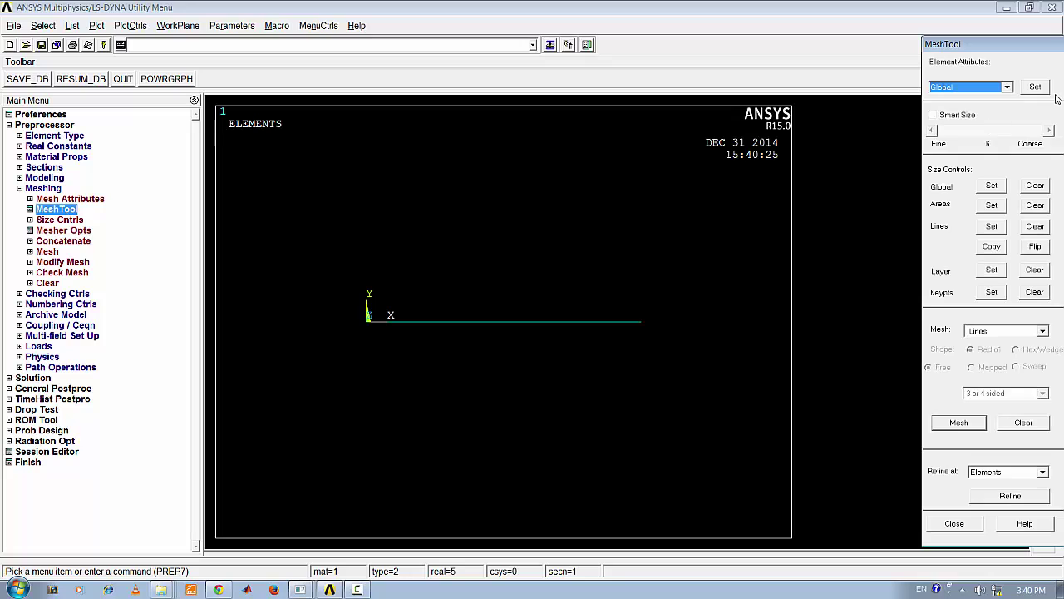
- Change the meshing attributes to real constant set 4 and mesh the line between keypoints 3 and 4
{"action": "left_click", "coordinate": [1035, 86]}
{"action": "left_click", "coordinate": [647, 272]}
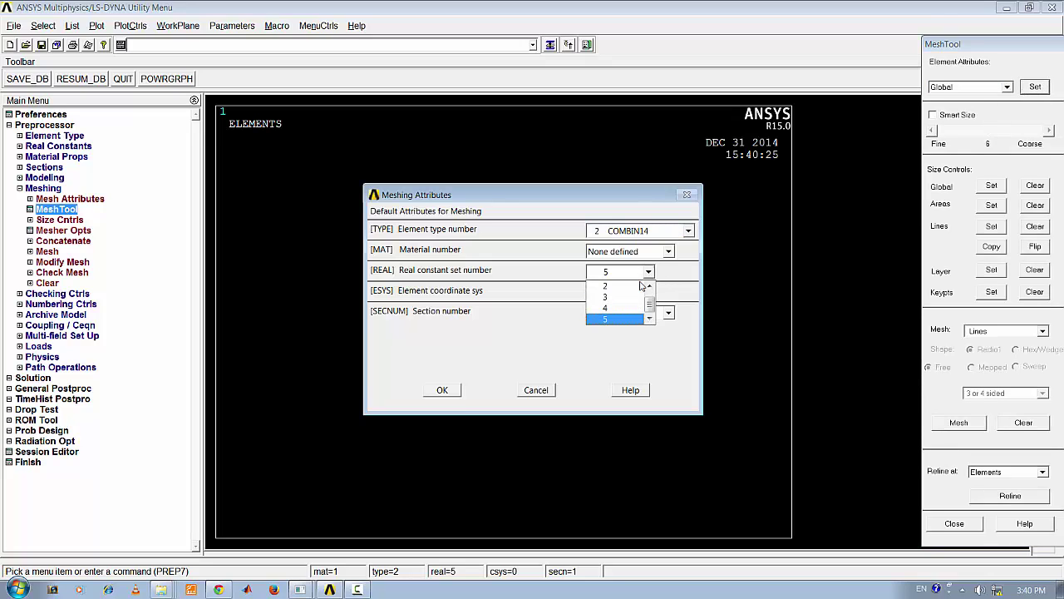
{"action": "left_click", "coordinate": [615, 308]}
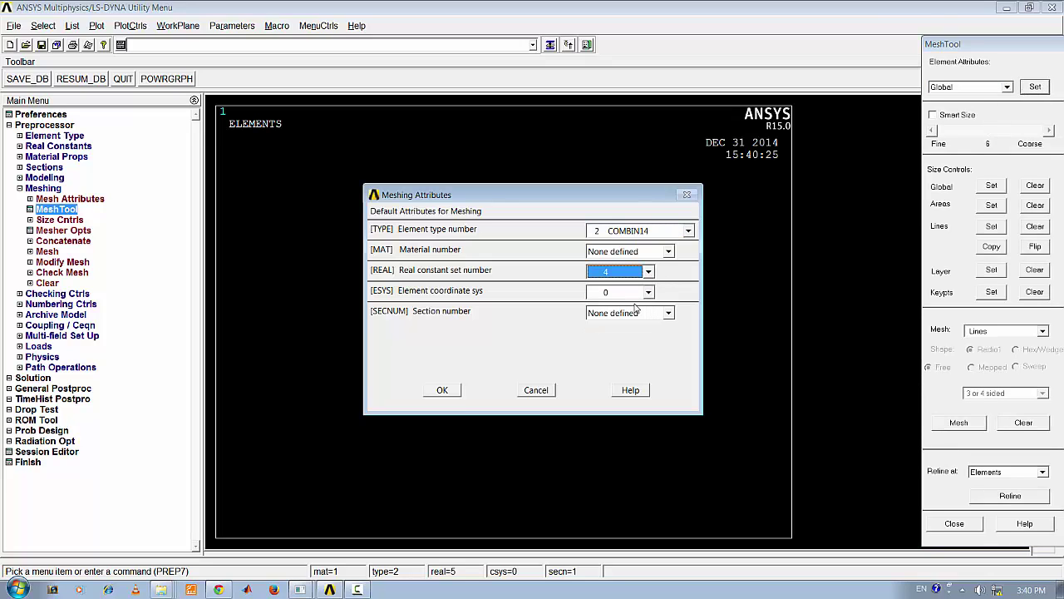
{"action": "left_click", "coordinate": [453, 390]}
{"action": "left_click", "coordinate": [949, 424]}
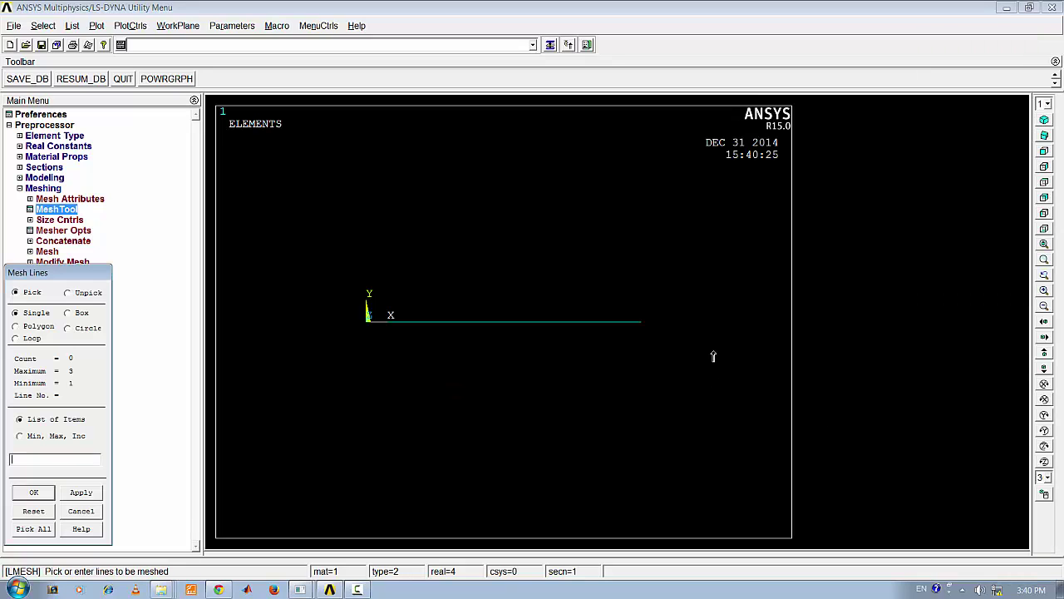
{"action": "left_click", "coordinate": [713, 358]}
{"action": "left_click", "coordinate": [34, 492]}
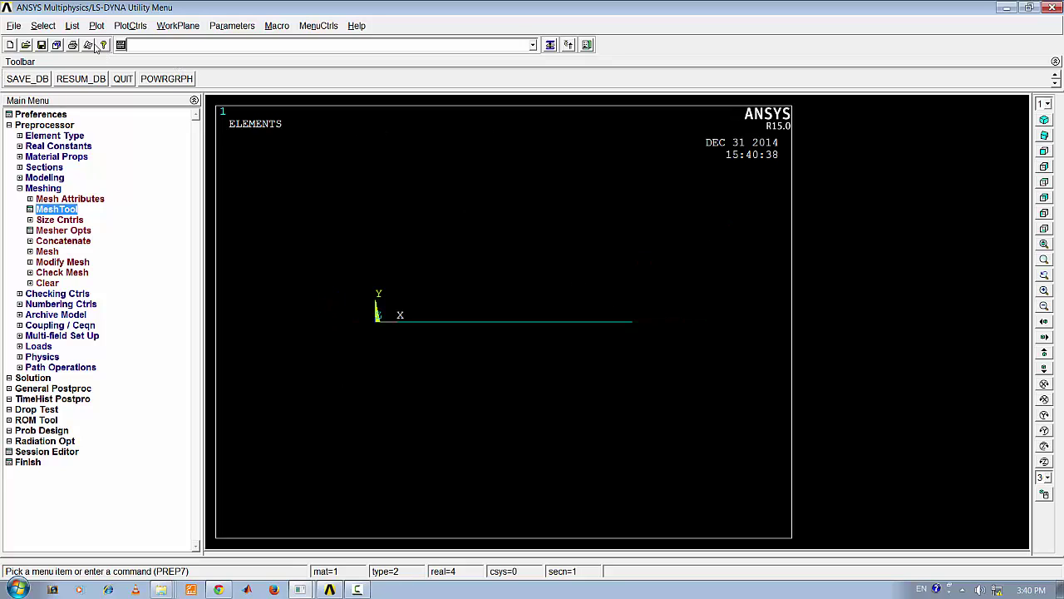
- Turn on node numbers in the plot numbering controls and replot the elements
{"action": "left_click", "coordinate": [123, 27]}
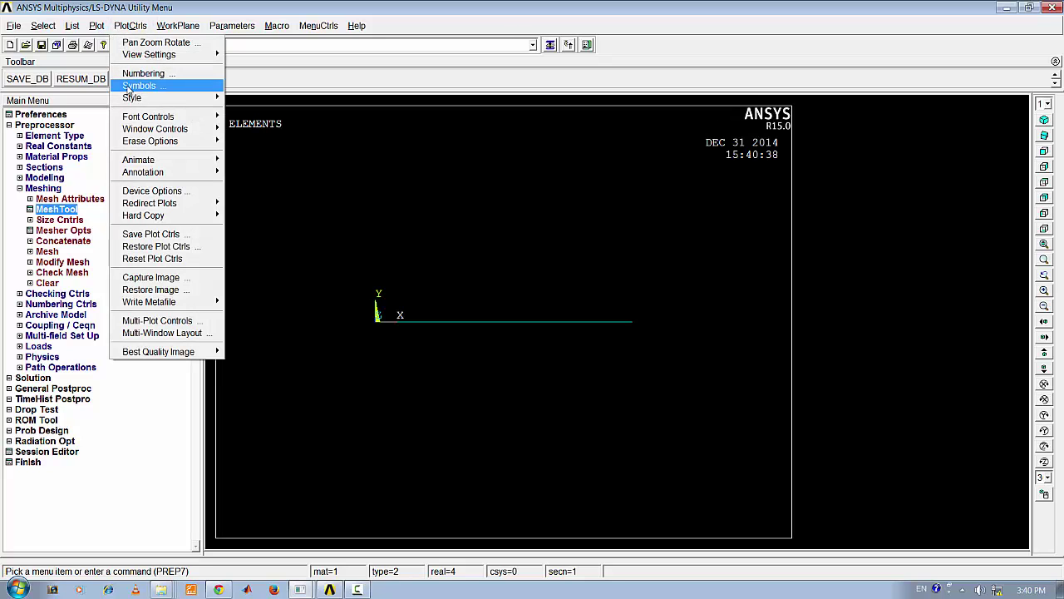
{"action": "left_click", "coordinate": [150, 76]}
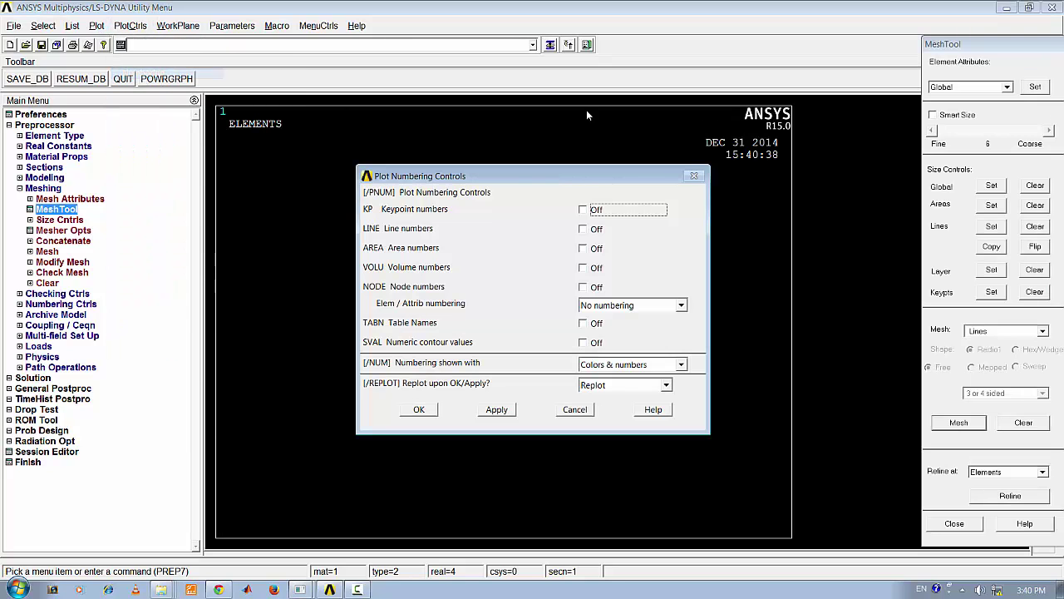
{"action": "left_click", "coordinate": [586, 288]}
{"action": "left_click", "coordinate": [426, 410]}
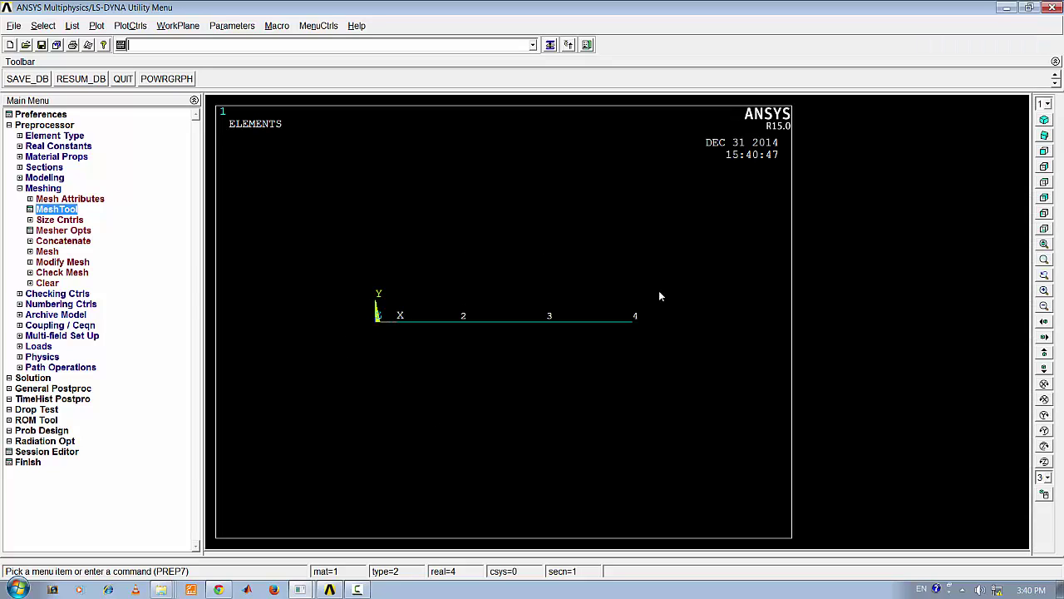
- Check the VM89 finite element sketch in the ANSYS Help Viewer and turn on element numbers in the element plot
{"action": "left_click", "coordinate": [326, 588]}
{"action": "left_click", "coordinate": [374, 532]}
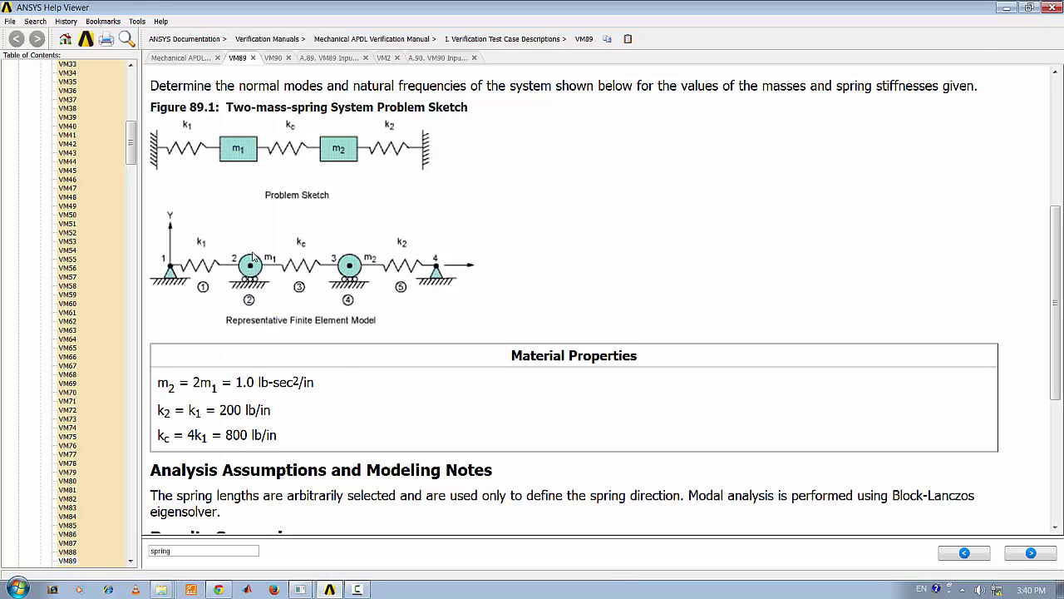
{"action": "left_click", "coordinate": [1006, 8]}
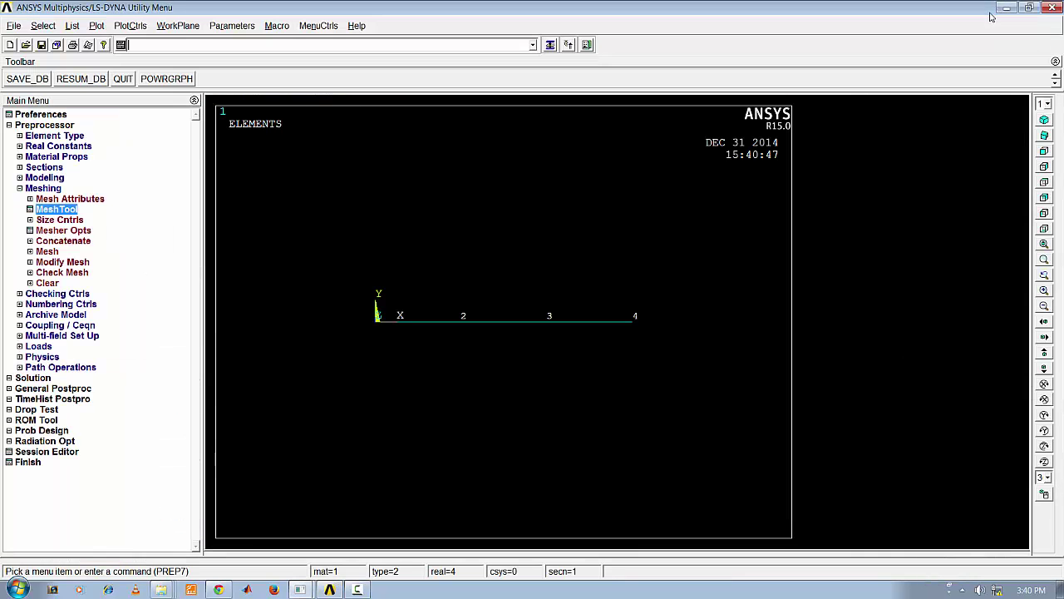
{"action": "left_click", "coordinate": [130, 26]}
{"action": "left_click", "coordinate": [207, 73]}
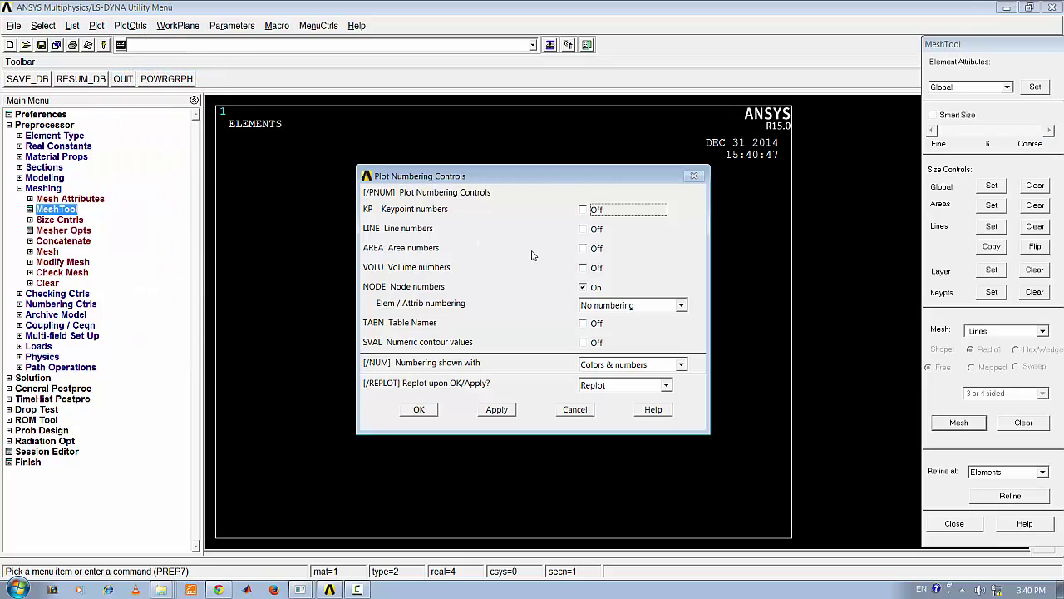
{"action": "left_click", "coordinate": [609, 309]}
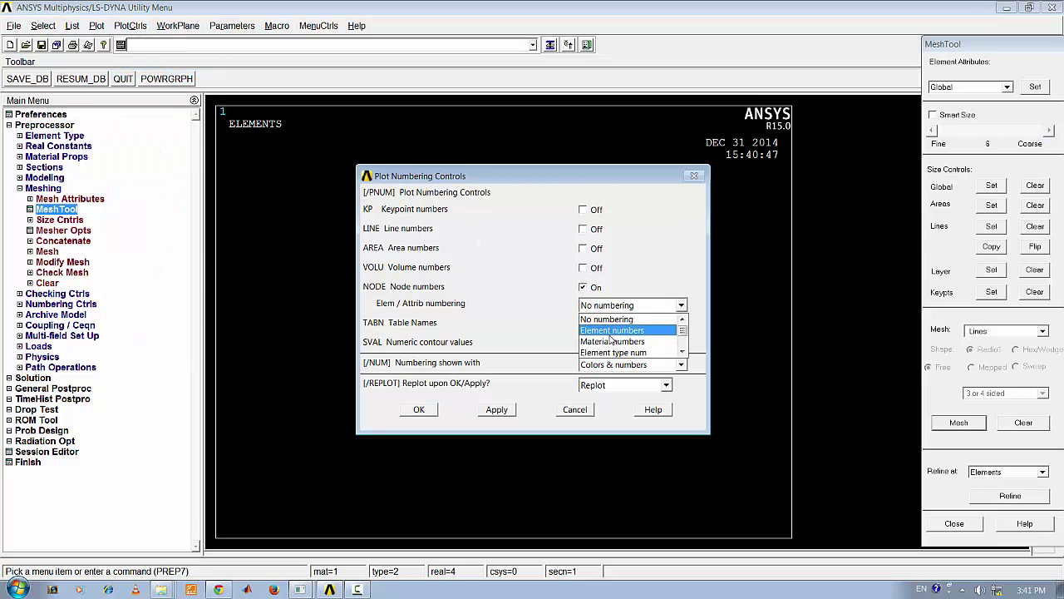
{"action": "left_click", "coordinate": [611, 341]}
{"action": "left_click", "coordinate": [419, 410]}
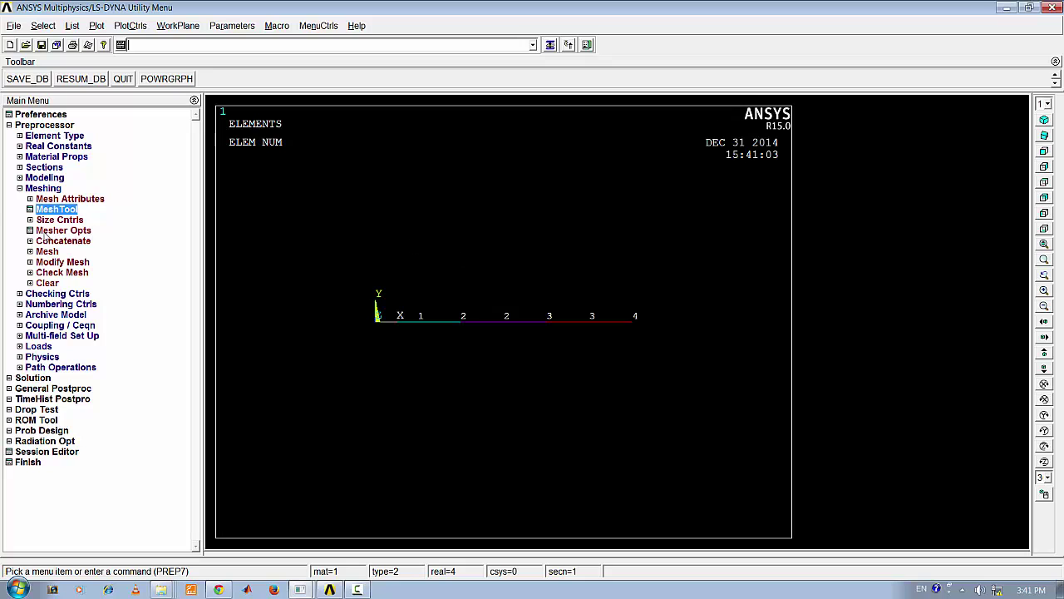
- Check the mass locations in the VM89 finite element sketch in the ANSYS Help Viewer and return to the APDL model window
{"action": "left_click", "coordinate": [329, 591]}
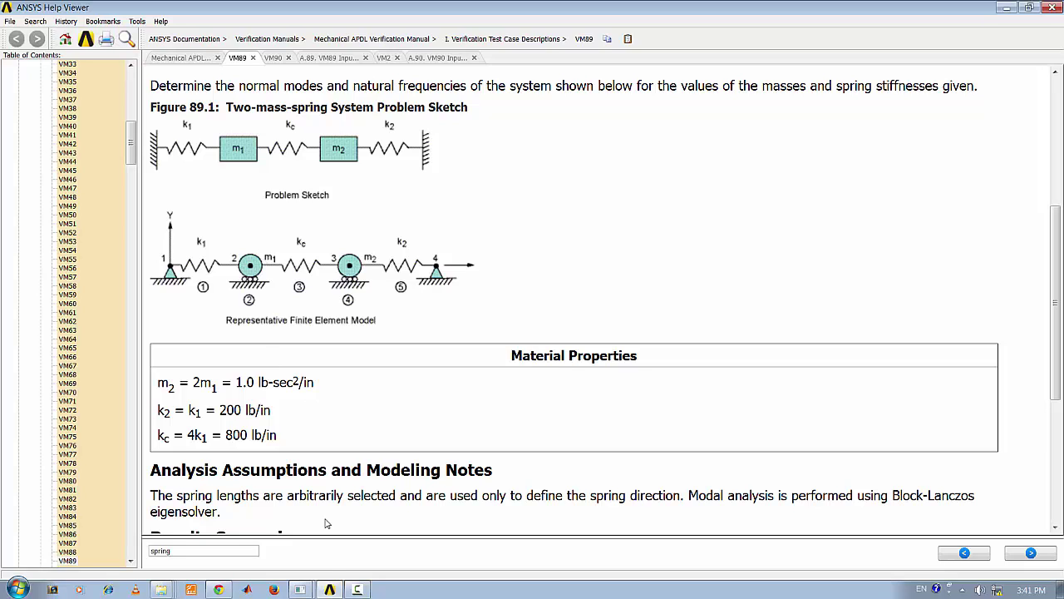
{"action": "mouse_move", "coordinate": [329, 588]}
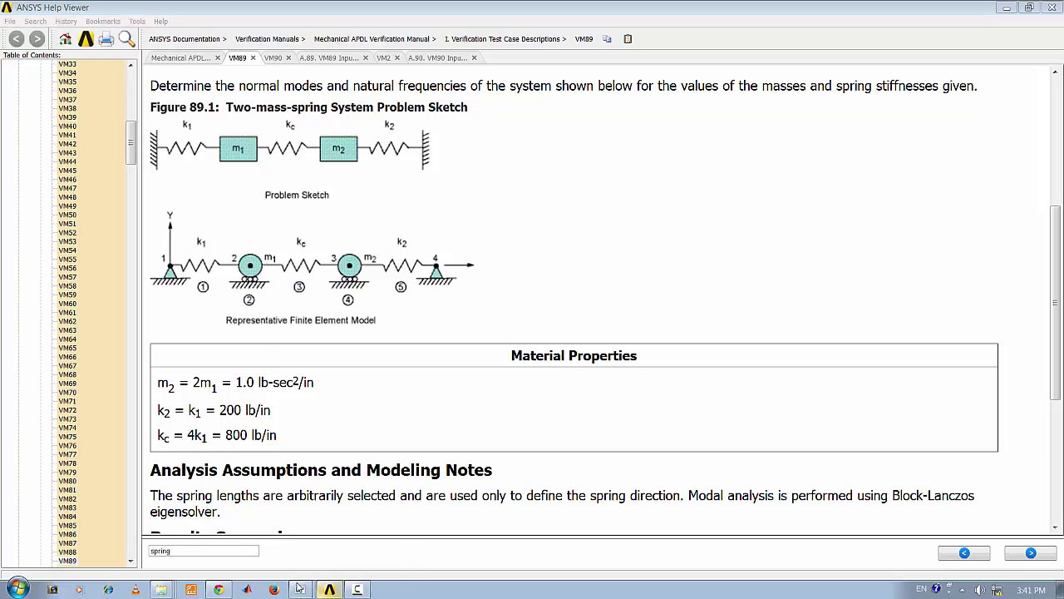
{"action": "left_click", "coordinate": [317, 544]}
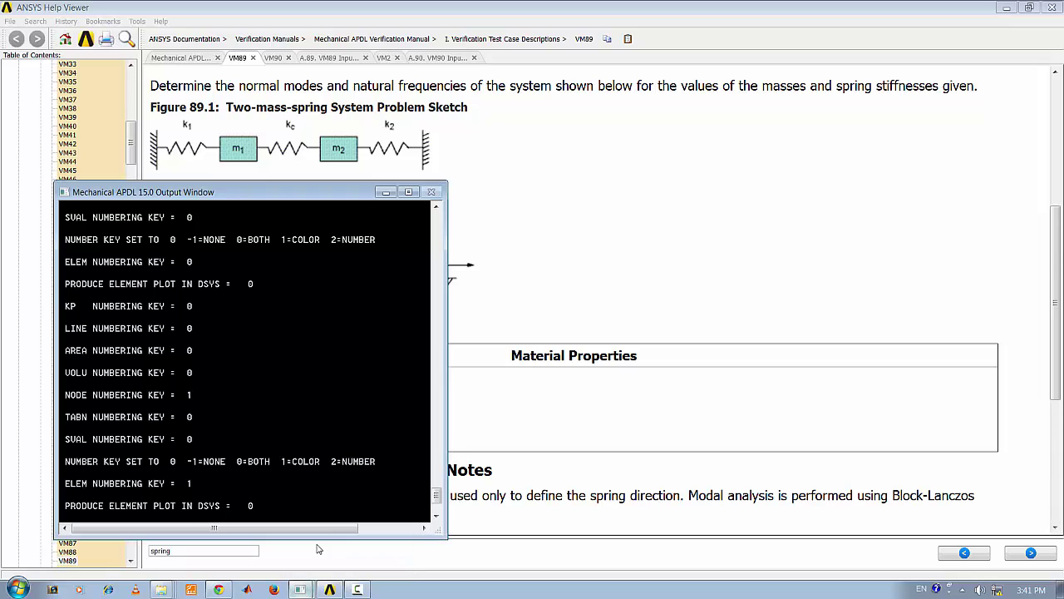
{"action": "mouse_move", "coordinate": [300, 588]}
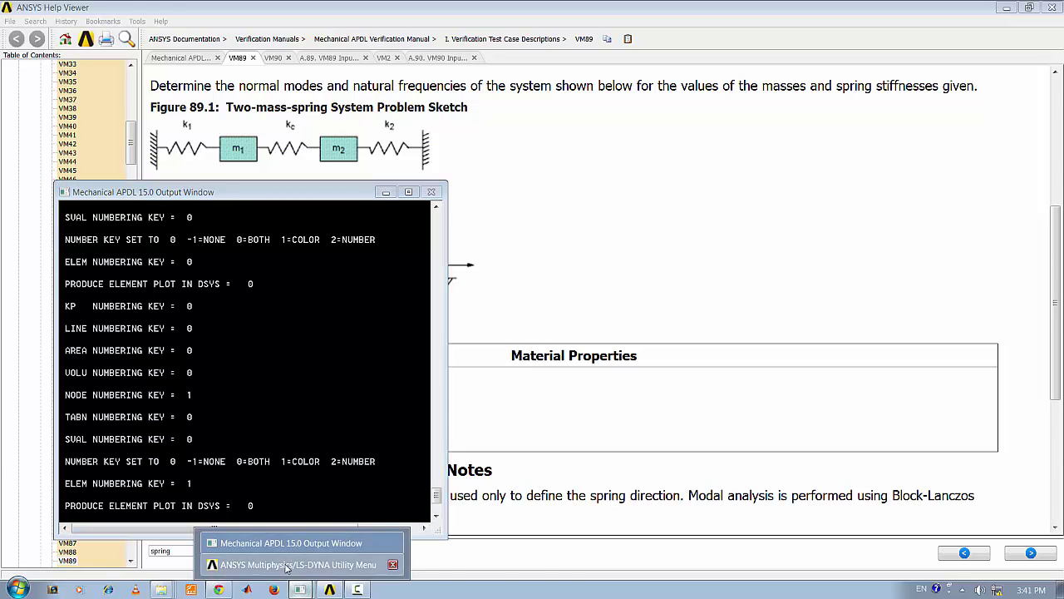
{"action": "left_click", "coordinate": [309, 566]}
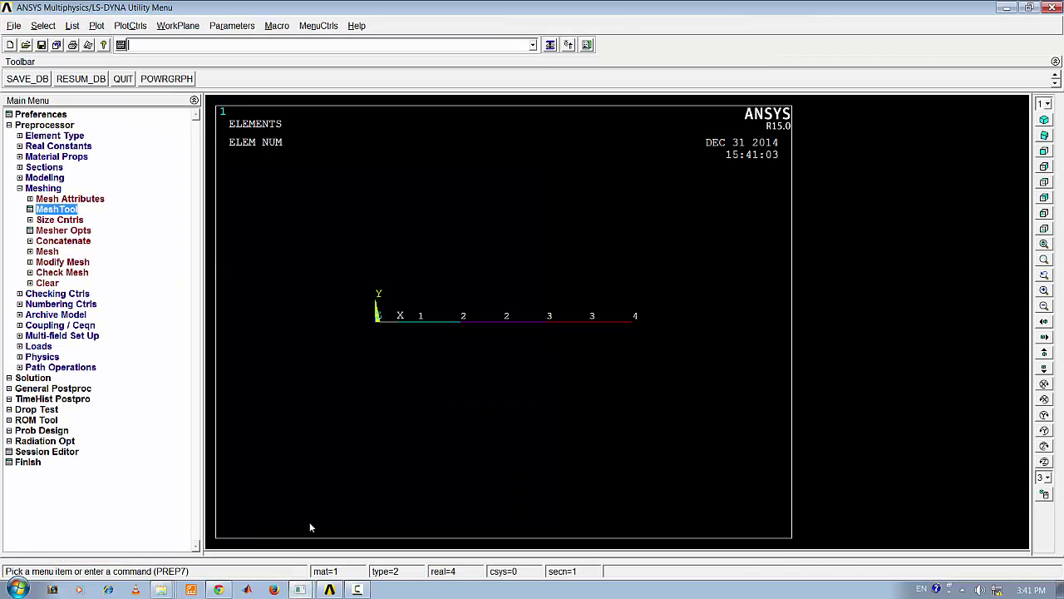
- Set the default meshing attributes to element type 1 MASS21 and real constant set 1
{"action": "left_click", "coordinate": [67, 208]}
{"action": "left_click", "coordinate": [1035, 87]}
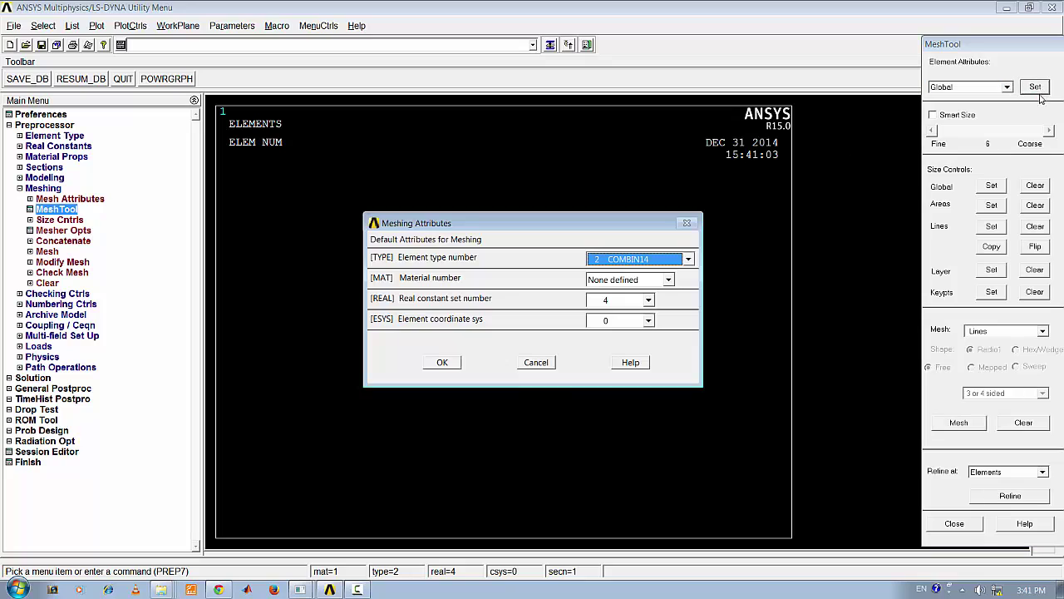
{"action": "left_click", "coordinate": [659, 258]}
{"action": "left_click", "coordinate": [636, 269]}
{"action": "left_click_drag", "start_coordinate": [626, 224], "coordinate": [642, 113]}
{"action": "left_click", "coordinate": [630, 190]}
{"action": "left_click", "coordinate": [646, 205]}
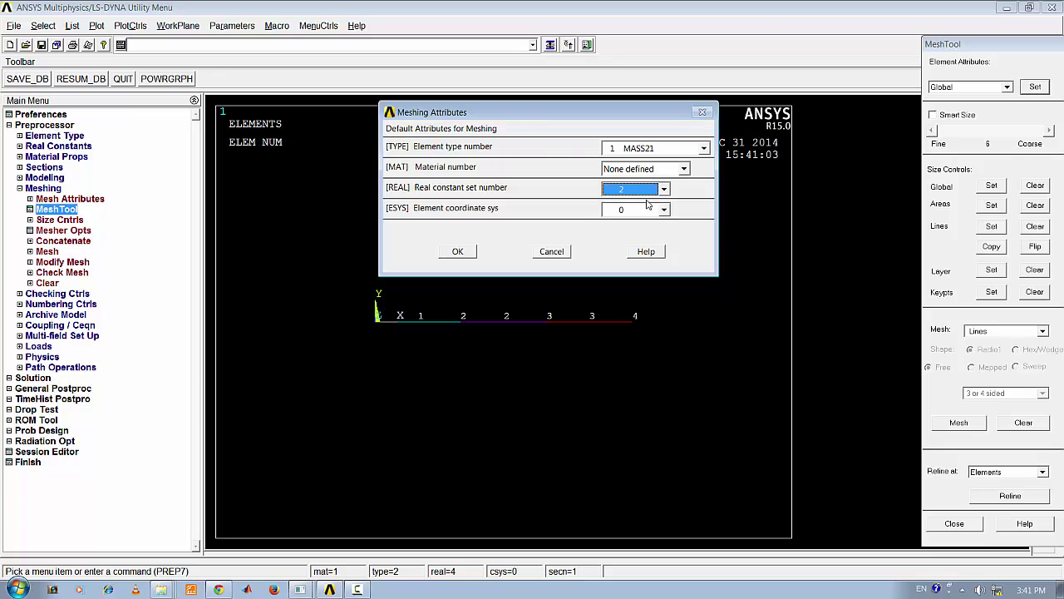
{"action": "left_click", "coordinate": [648, 190]}
{"action": "left_click", "coordinate": [641, 212]}
{"action": "left_click", "coordinate": [465, 254]}
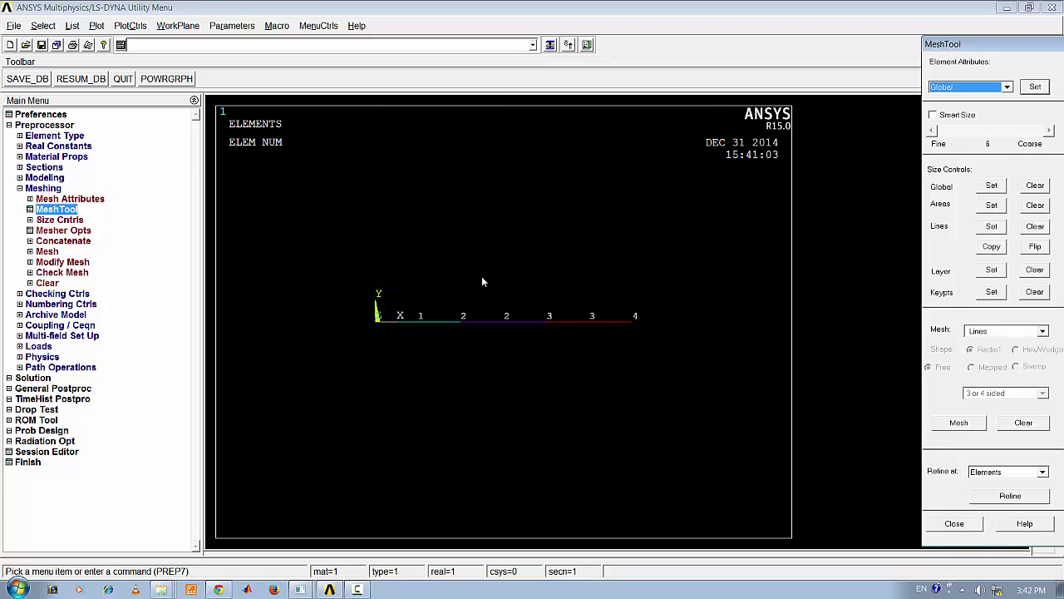
- Mesh keypoint 2 with the mass element, using keypoint meshing
{"action": "left_click", "coordinate": [1009, 332]}
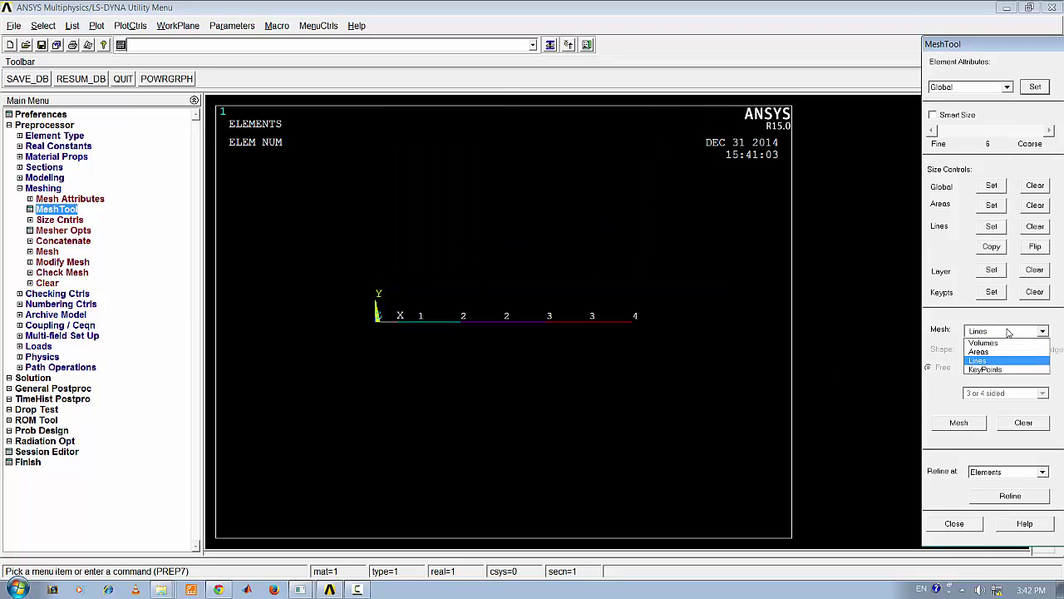
{"action": "left_click", "coordinate": [999, 370]}
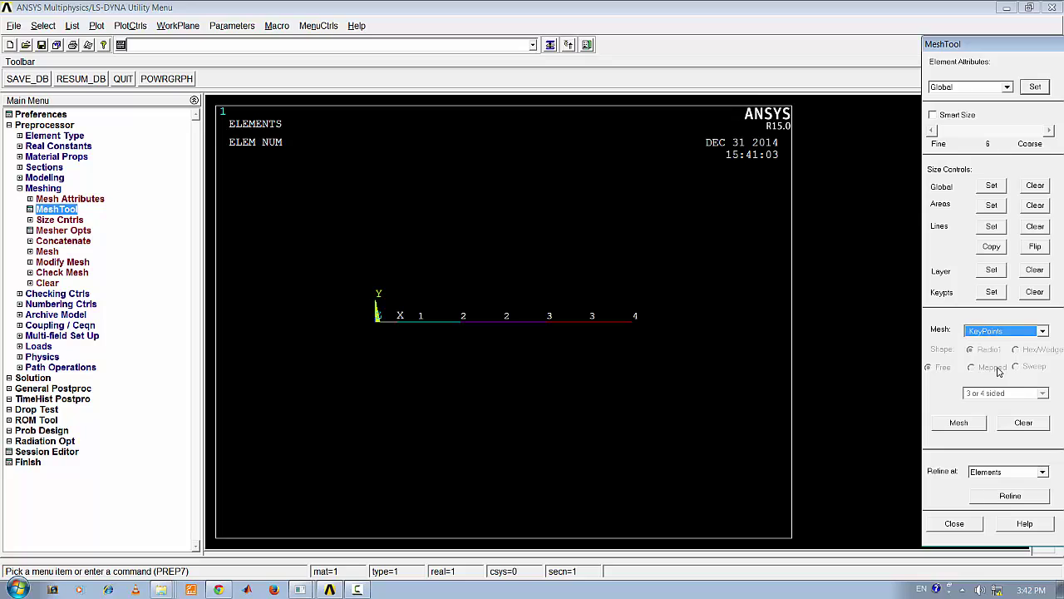
{"action": "left_click", "coordinate": [961, 425]}
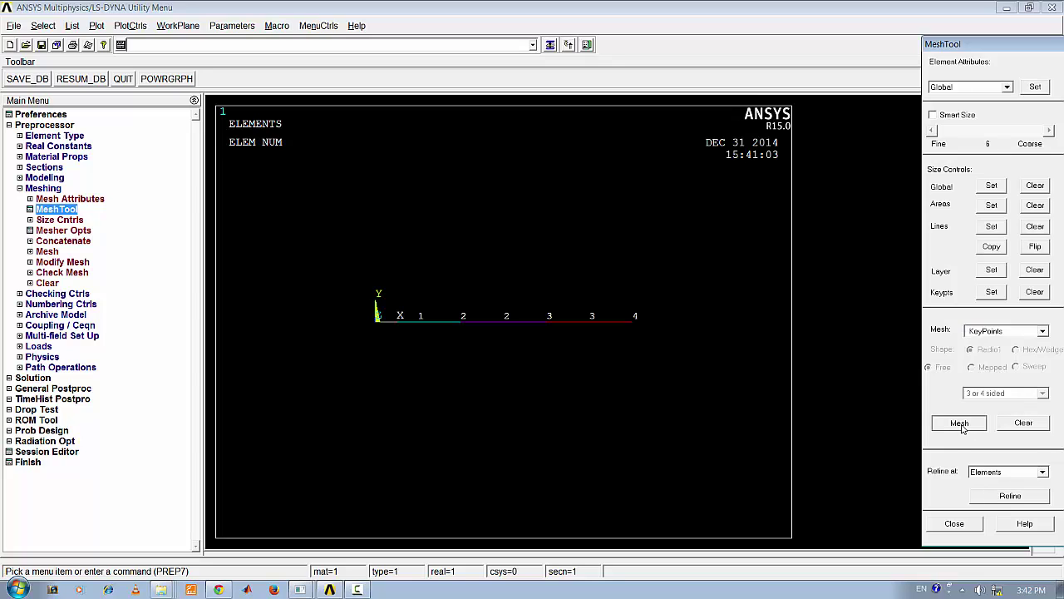
{"action": "left_click", "coordinate": [462, 338]}
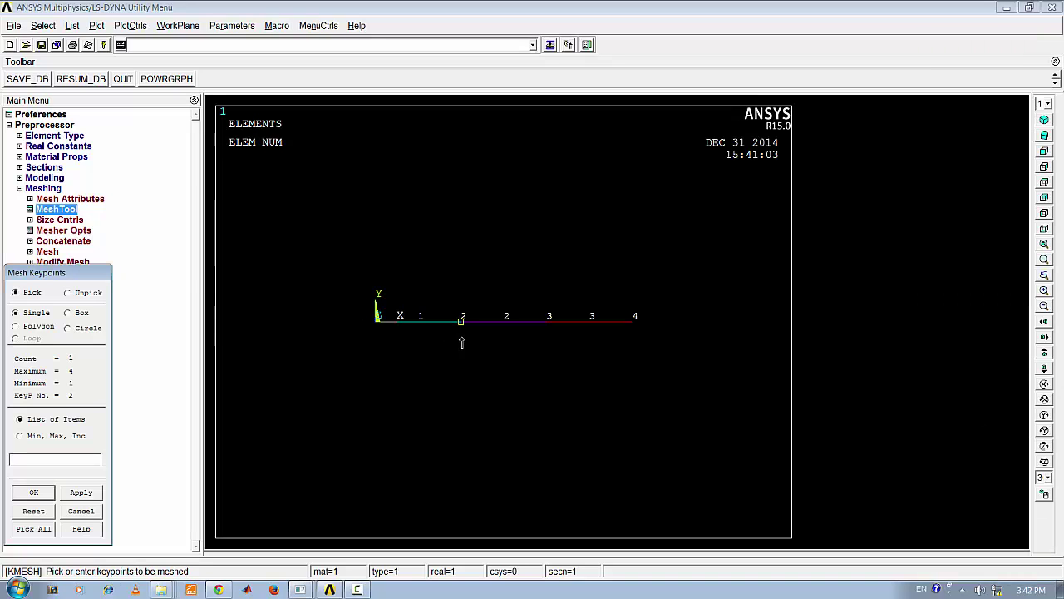
{"action": "key", "text": "Return"}
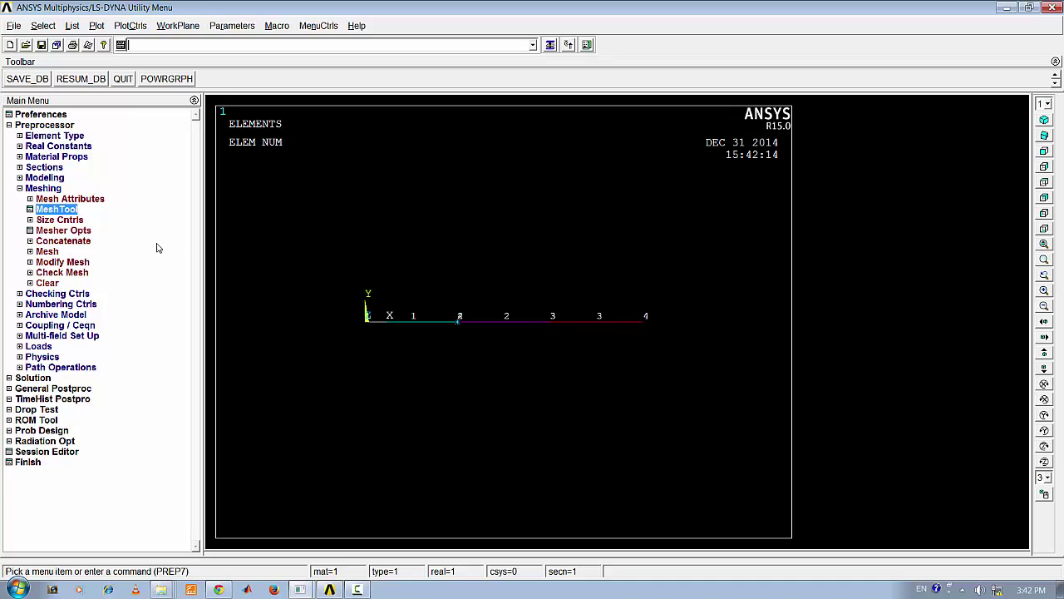
- Change the meshing attributes to element type 1 MASS21 with real constant set 2
{"action": "left_click", "coordinate": [1035, 86]}
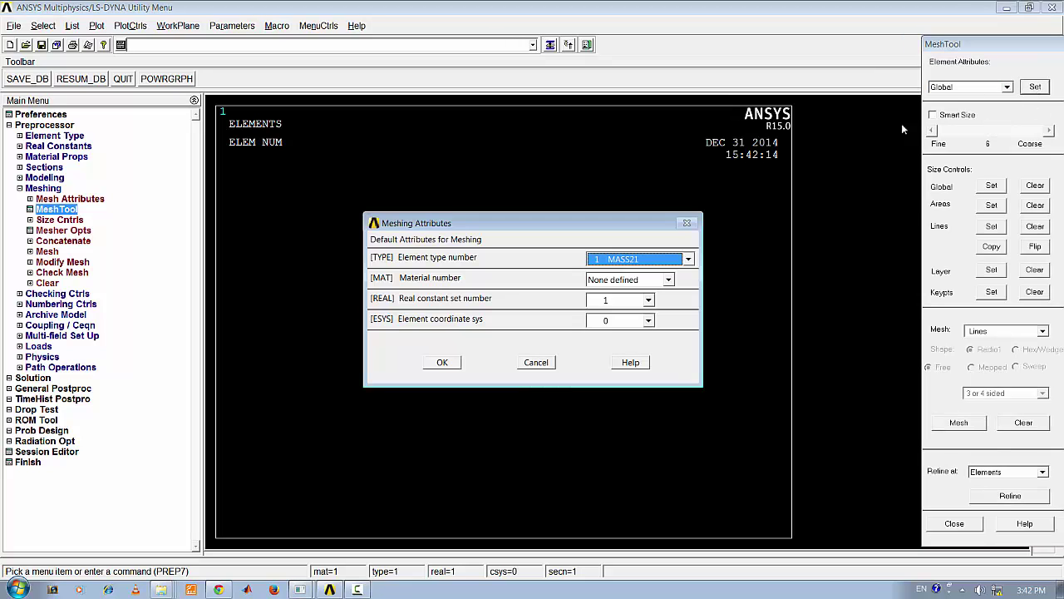
{"action": "left_click", "coordinate": [645, 262]}
{"action": "left_click", "coordinate": [639, 271]}
{"action": "left_click", "coordinate": [633, 303]}
{"action": "left_click", "coordinate": [624, 311]}
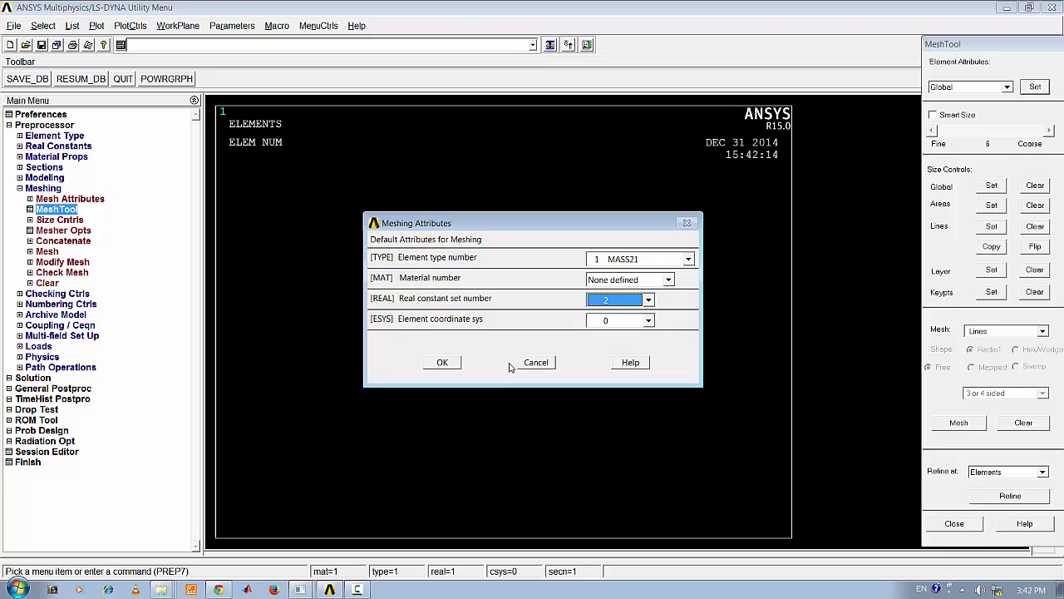
{"action": "left_click", "coordinate": [442, 362]}
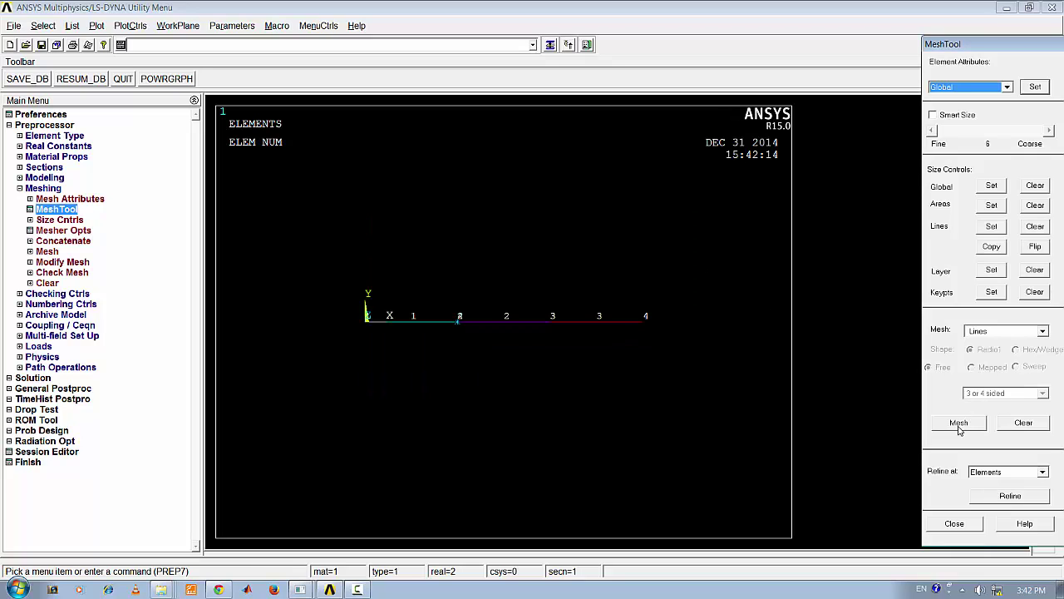
- Mesh keypoint 3 with the second mass element, using keypoint meshing
{"action": "left_click", "coordinate": [1012, 332]}
{"action": "left_click", "coordinate": [986, 369]}
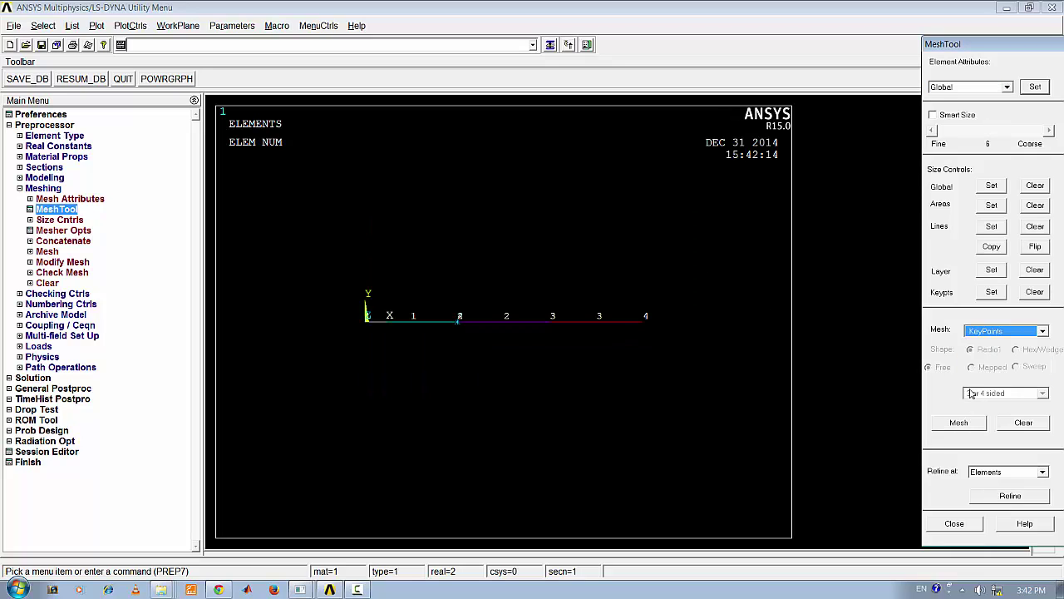
{"action": "left_click", "coordinate": [956, 421]}
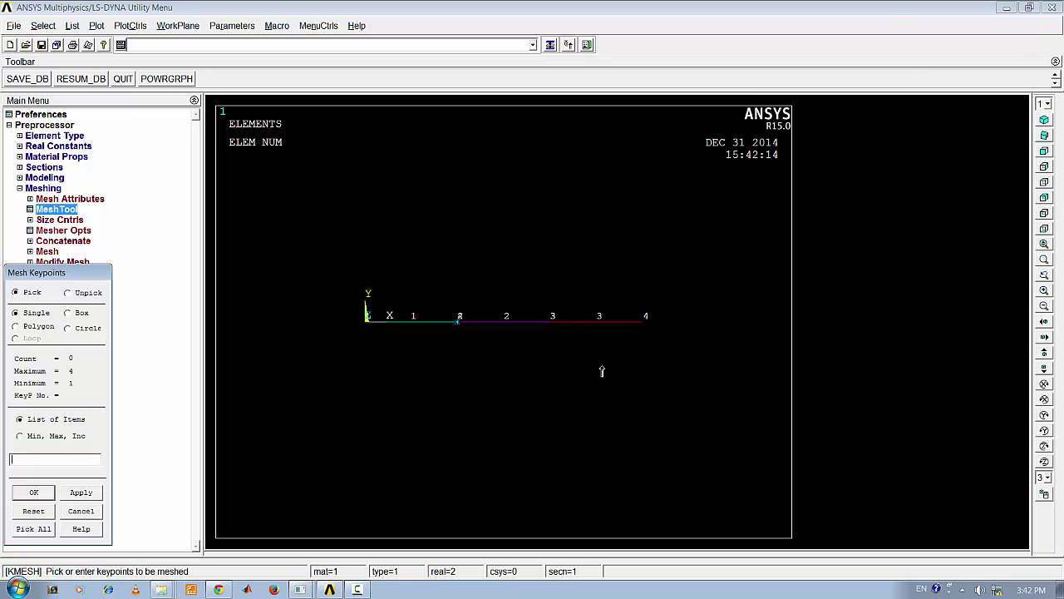
{"action": "left_click", "coordinate": [556, 333]}
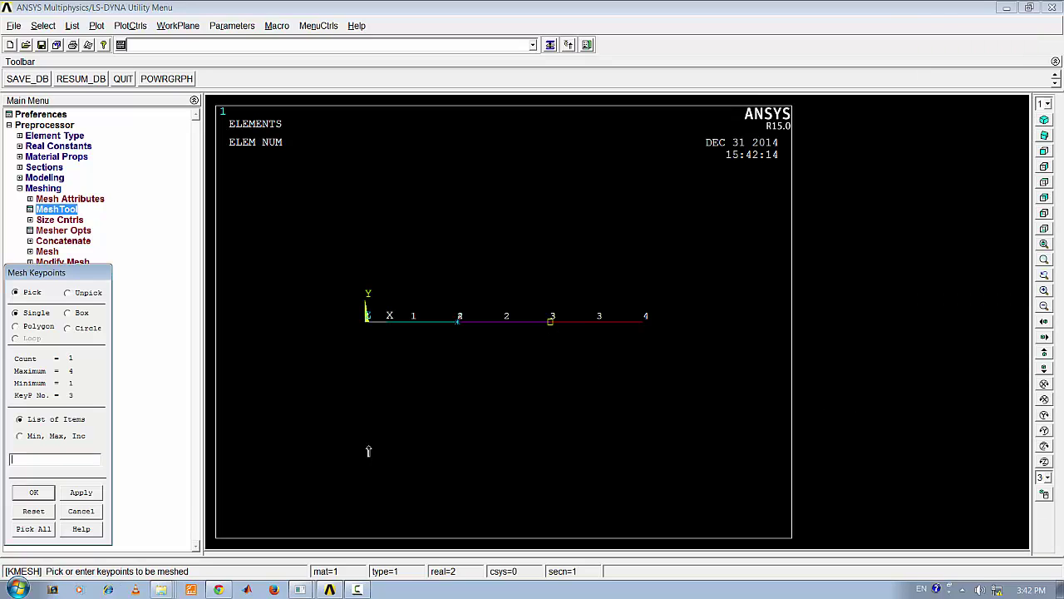
{"action": "left_click", "coordinate": [33, 494]}
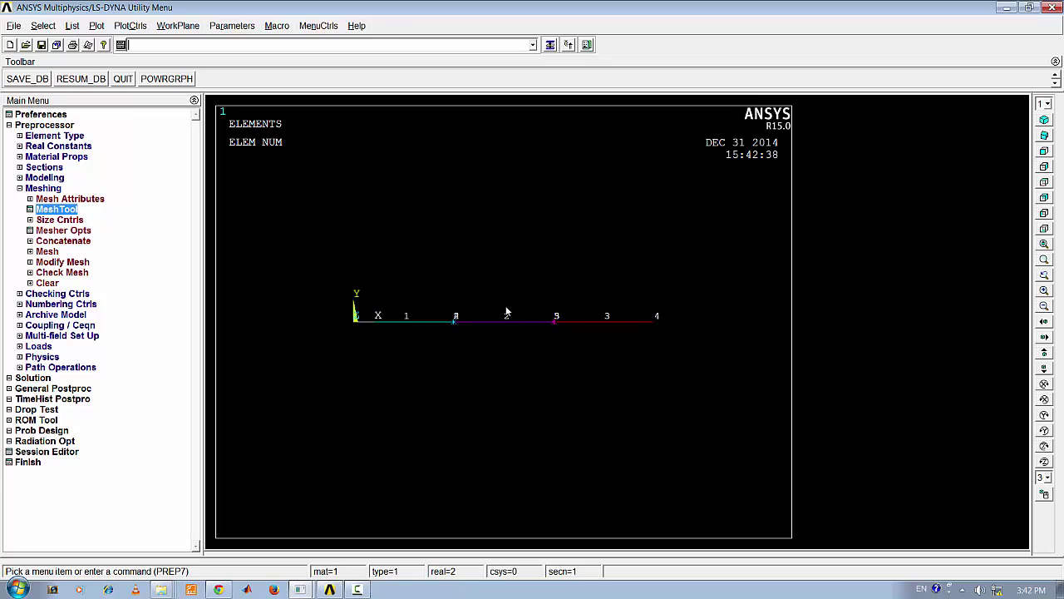
- Save the database as file.db, replacing the existing file
{"action": "left_click", "coordinate": [12, 27]}
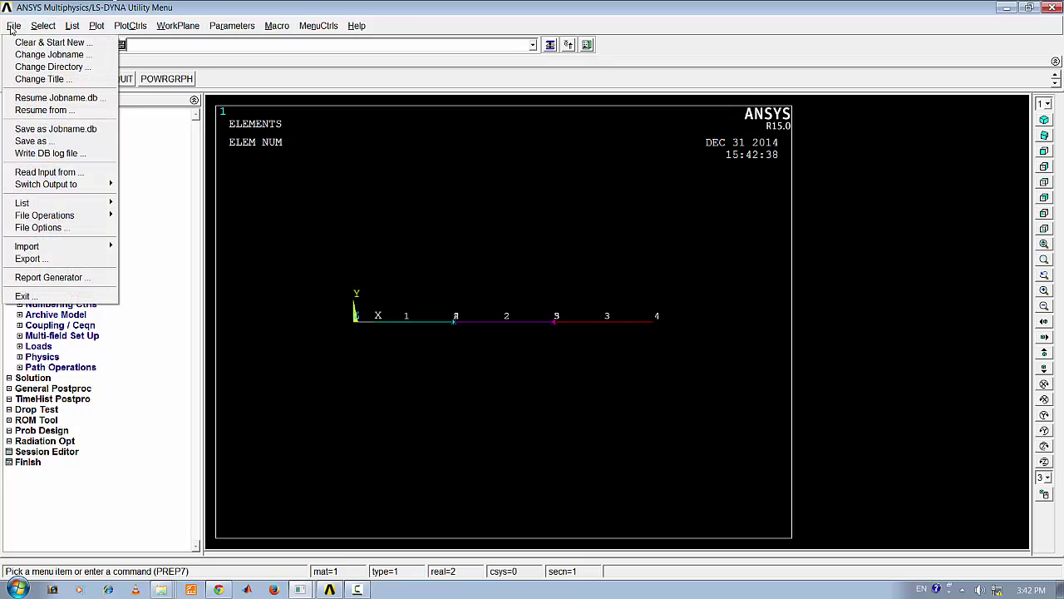
{"action": "left_click", "coordinate": [39, 143]}
{"action": "left_click", "coordinate": [53, 101]}
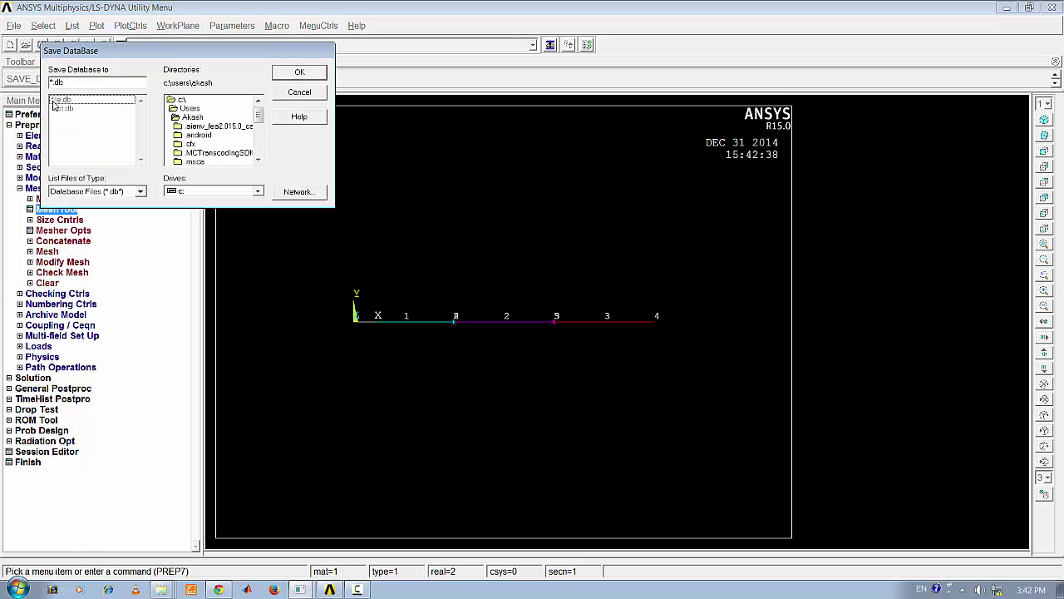
{"action": "left_click", "coordinate": [287, 75]}
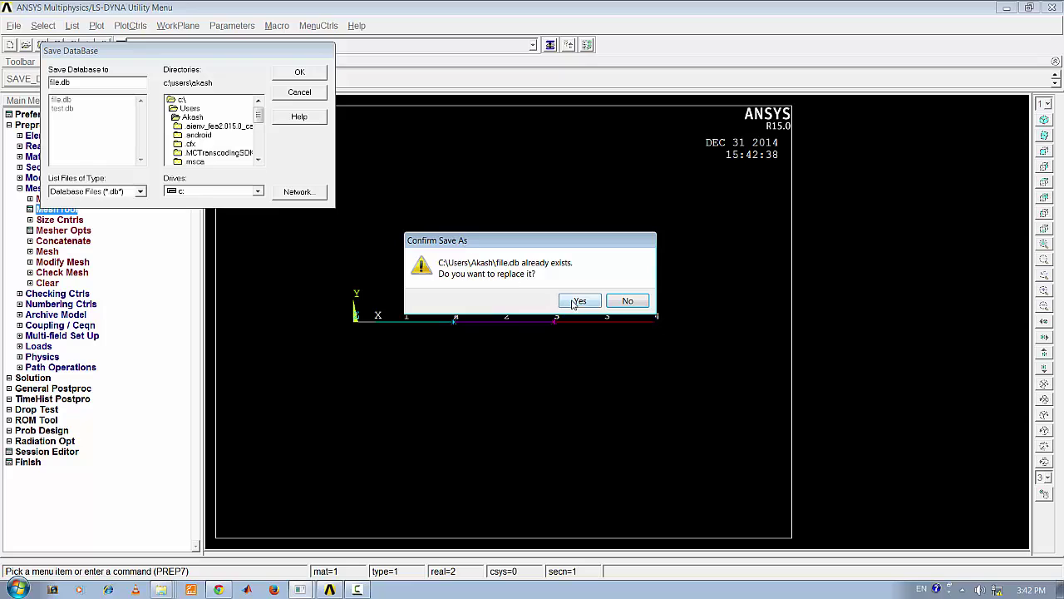
{"action": "left_click", "coordinate": [580, 301]}
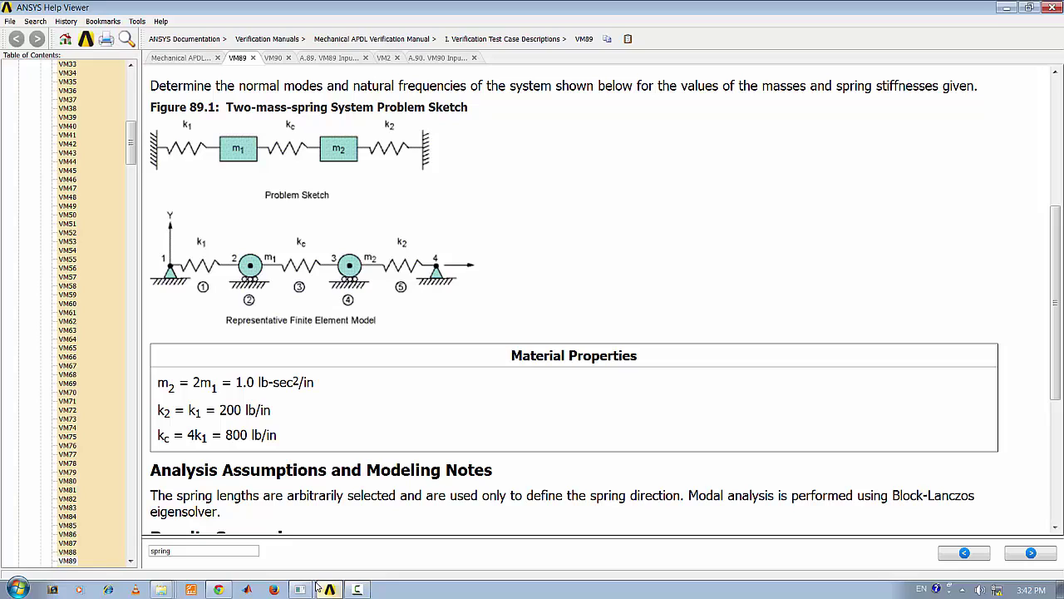
- Review the modeling notes, results comparison and analysis type on the VM89 help page and return to the model
{"action": "left_click", "coordinate": [300, 590]}
{"action": "scroll", "coordinate": [205, 226], "scroll_direction": "down", "scroll_amount": 3}
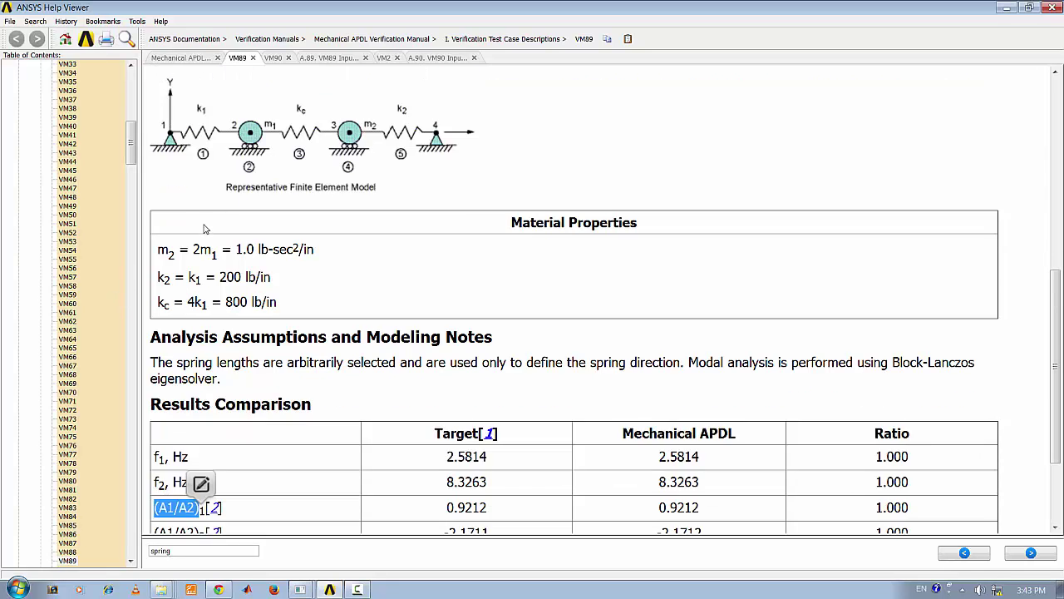
{"action": "scroll", "coordinate": [475, 226], "scroll_direction": "up", "scroll_amount": 7}
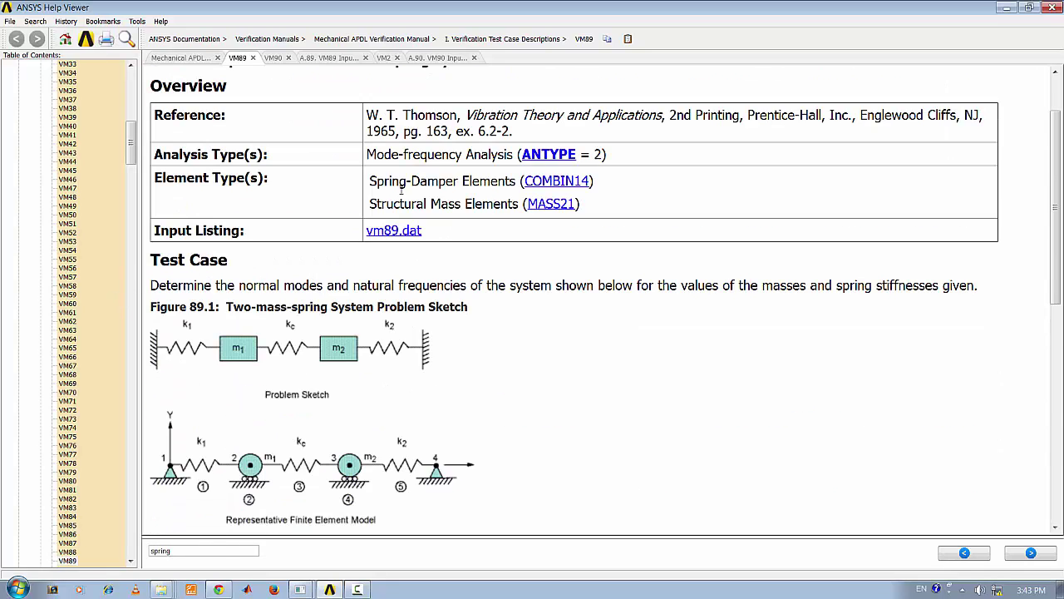
{"action": "left_click", "coordinate": [1006, 8]}
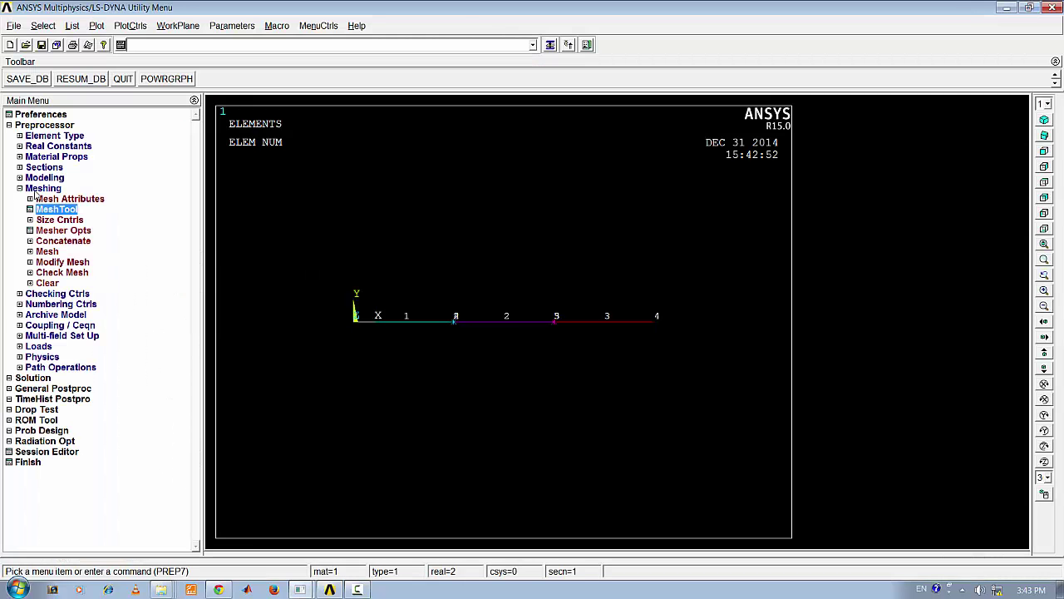
- Start a new analysis in the solution processor with Modal as the analysis type
{"action": "left_click", "coordinate": [39, 189]}
{"action": "left_click", "coordinate": [33, 283]}
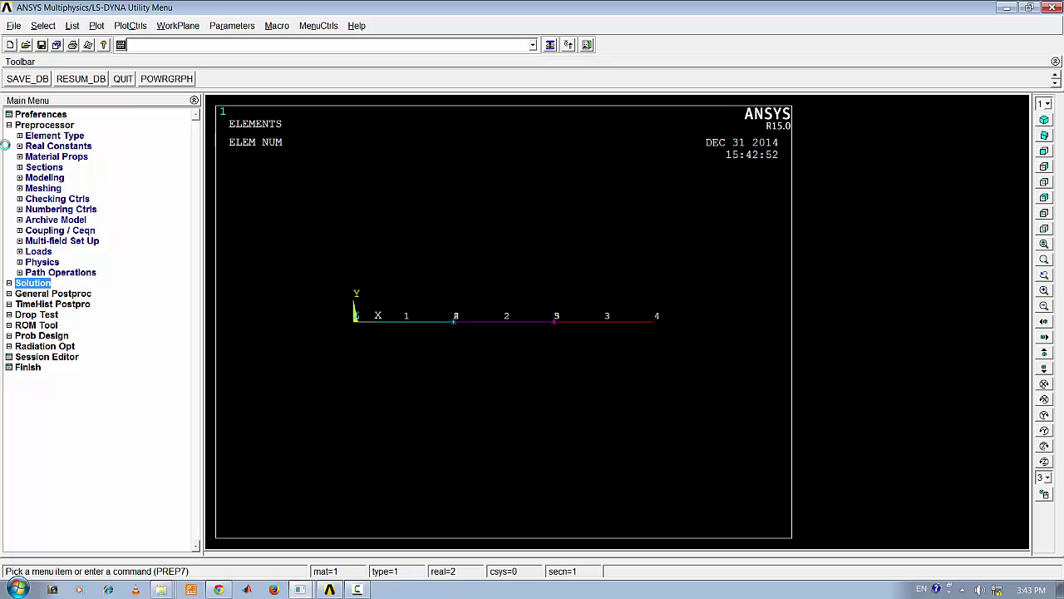
{"action": "left_click", "coordinate": [49, 146]}
{"action": "left_click", "coordinate": [47, 156]}
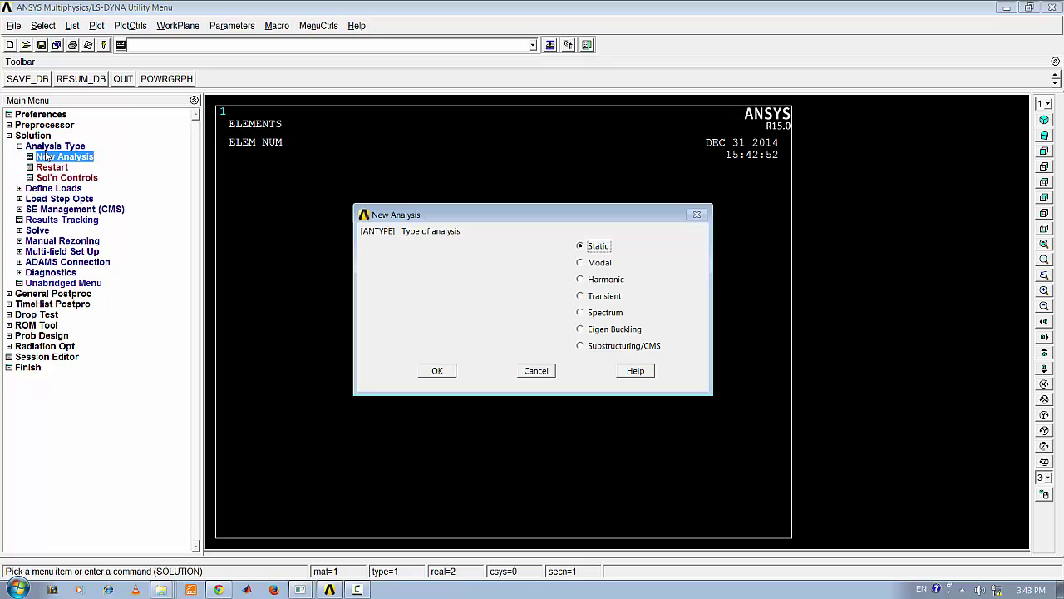
{"action": "left_click_drag", "start_coordinate": [494, 213], "coordinate": [344, 101]}
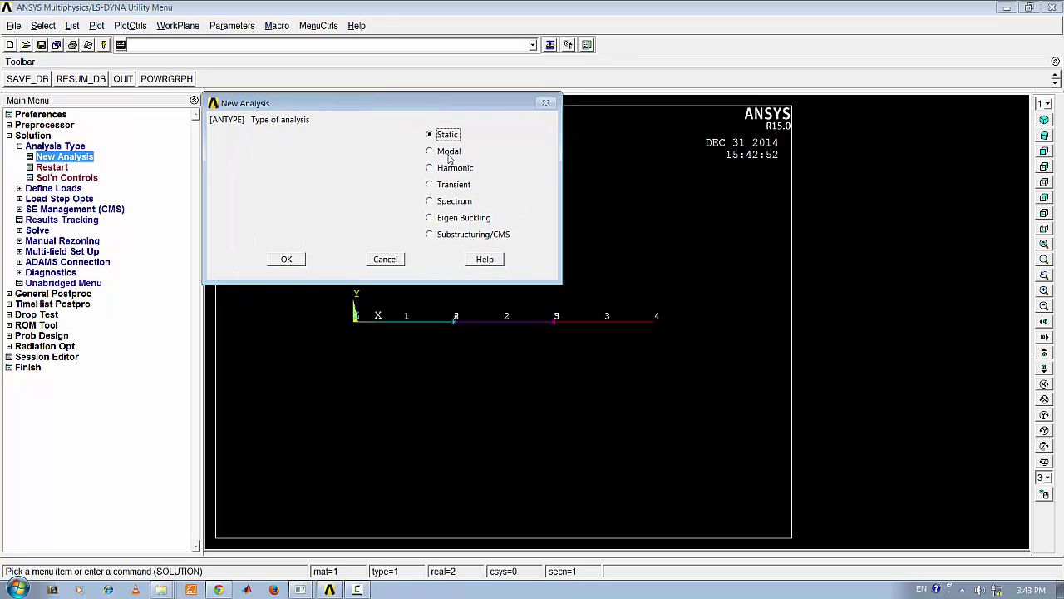
{"action": "left_click", "coordinate": [449, 152]}
{"action": "left_click", "coordinate": [287, 259]}
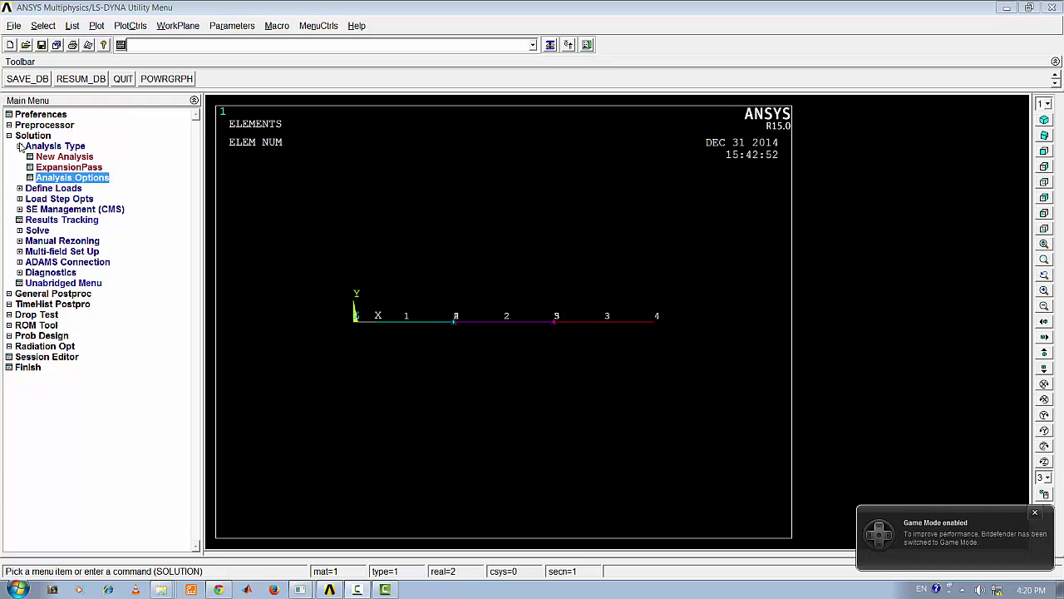
- Set the modal analysis options to the Block Lanczos extraction method with 4 modes to extract, and accept them
{"action": "left_click", "coordinate": [20, 147]}
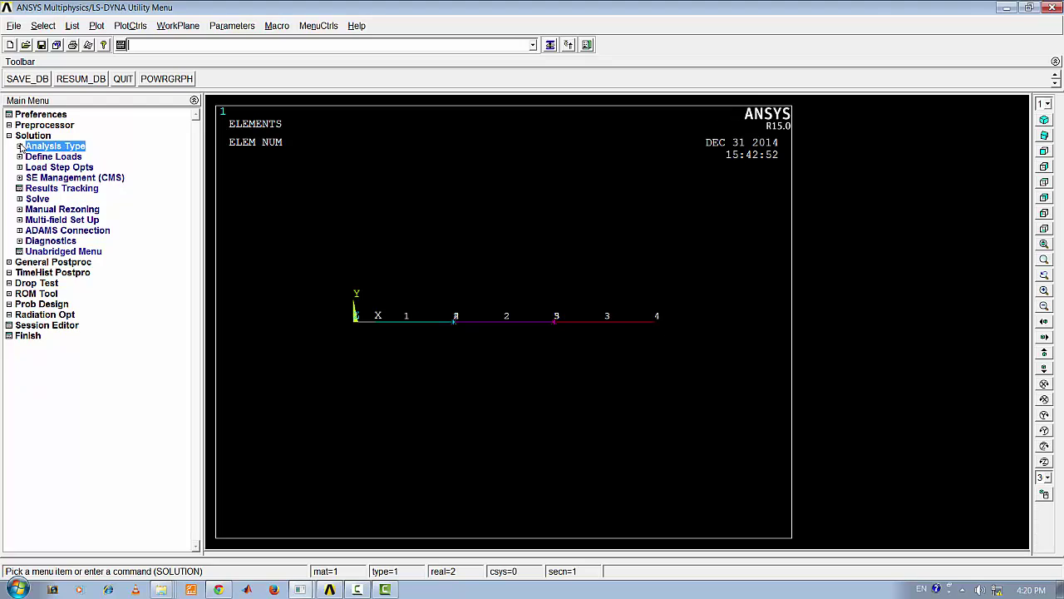
{"action": "left_click", "coordinate": [20, 146]}
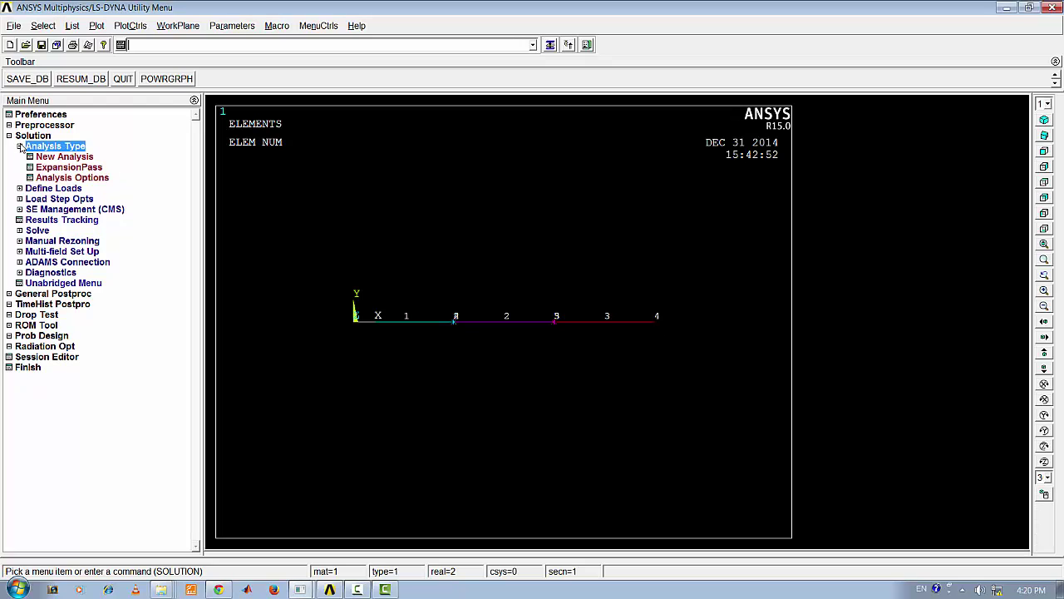
{"action": "left_click", "coordinate": [49, 180]}
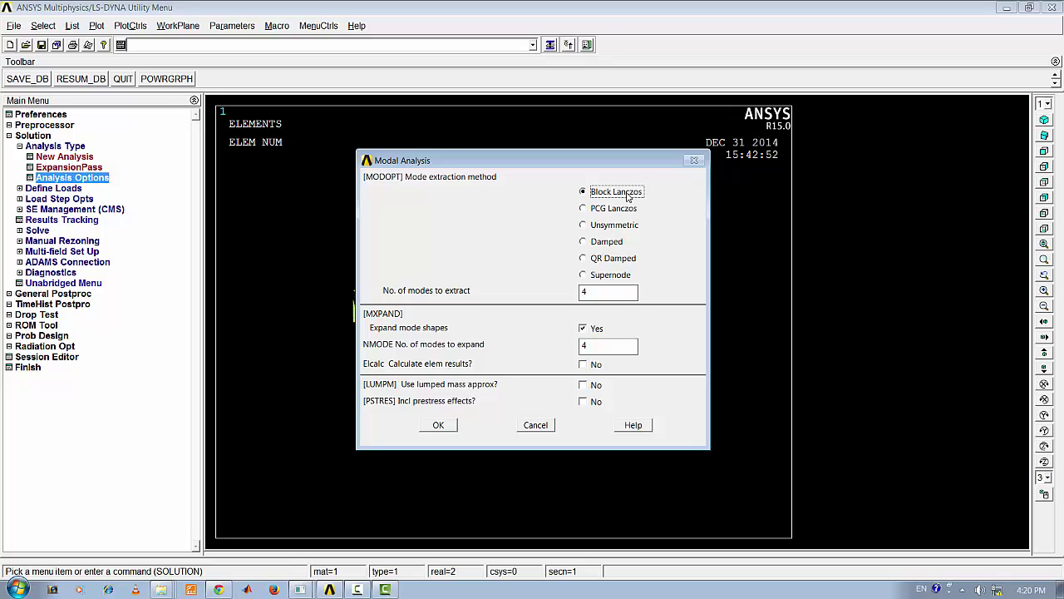
{"action": "double_click", "coordinate": [585, 290]}
{"action": "type", "text": "2"}
{"action": "double_click", "coordinate": [598, 341]}
{"action": "left_click_drag", "start_coordinate": [625, 294], "coordinate": [533, 301]}
{"action": "type", "text": "4"}
{"action": "left_click_drag", "start_coordinate": [616, 346], "coordinate": [416, 415]}
{"action": "left_click", "coordinate": [432, 426]}
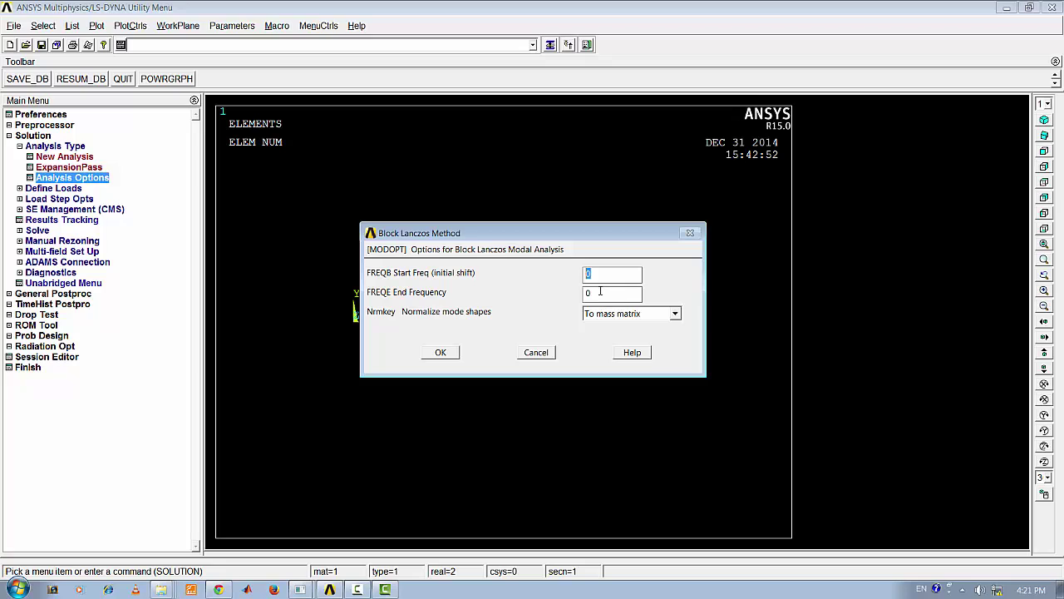
- Accept the Block Lanczos options with start and end frequencies of 0 and mode shapes normalized to the mass matrix
{"action": "key", "text": "Tab"}
{"action": "left_click", "coordinate": [613, 294]}
{"action": "left_click_drag", "start_coordinate": [613, 293], "coordinate": [558, 291]}
{"action": "left_click", "coordinate": [441, 352]}
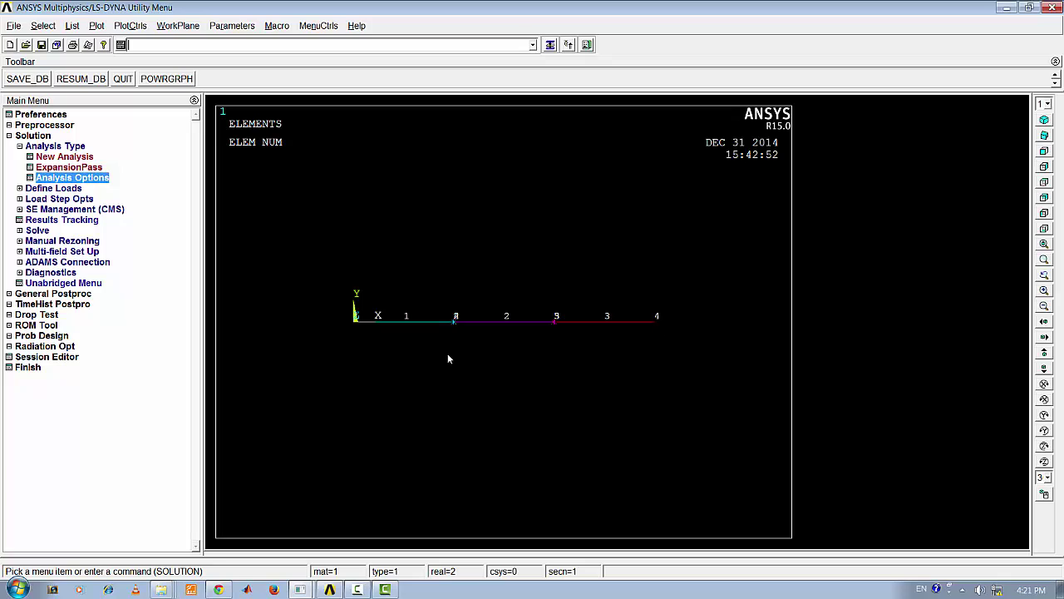
{"action": "left_click", "coordinate": [43, 147]}
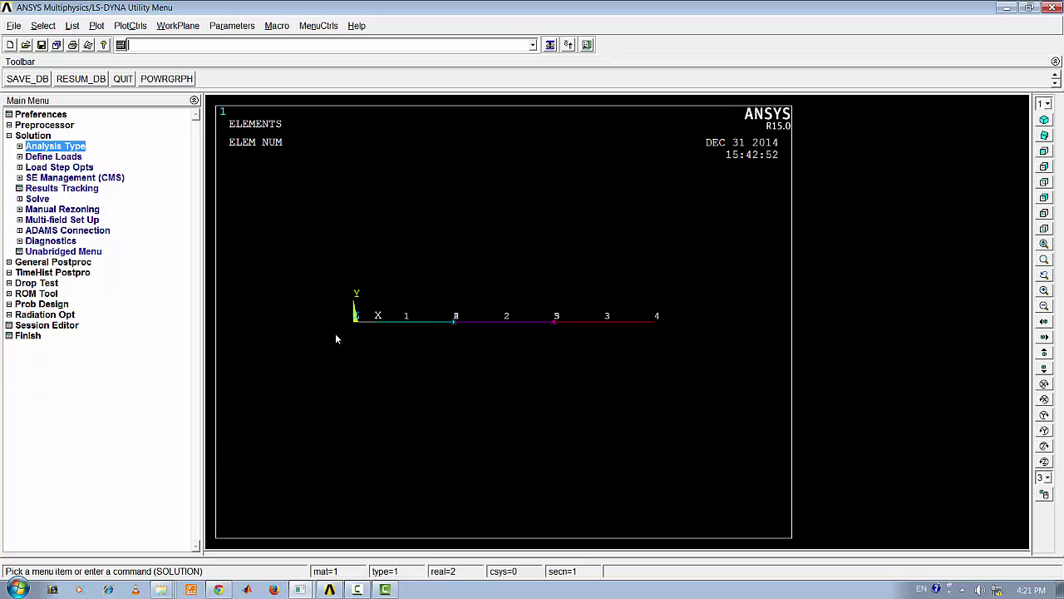
- Apply structural displacement constraints in UX and UY as constant values on the two end nodes of the spring chain
{"action": "left_click", "coordinate": [65, 158]}
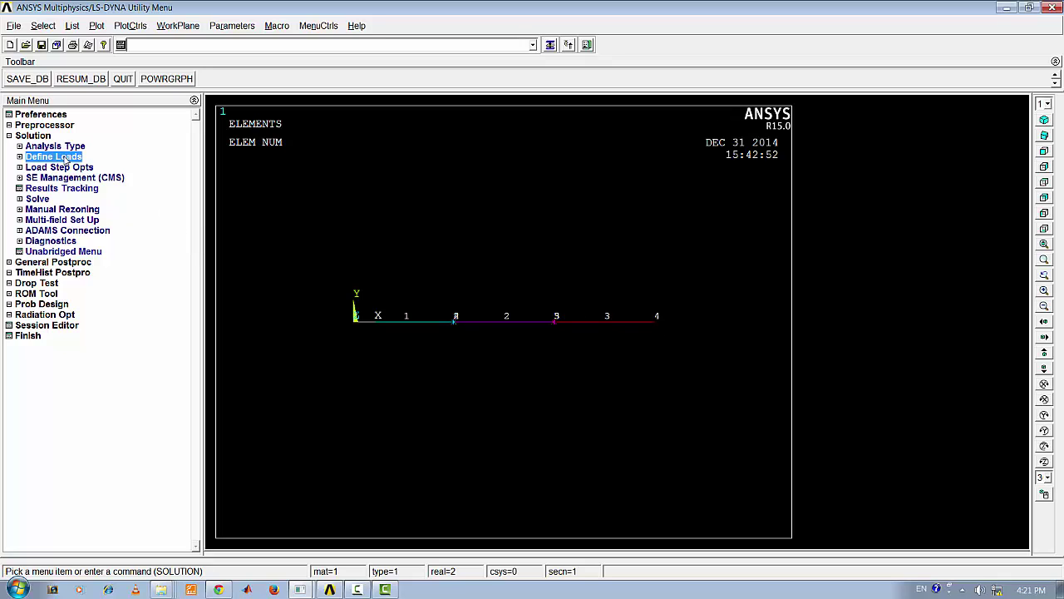
{"action": "left_click", "coordinate": [55, 179]}
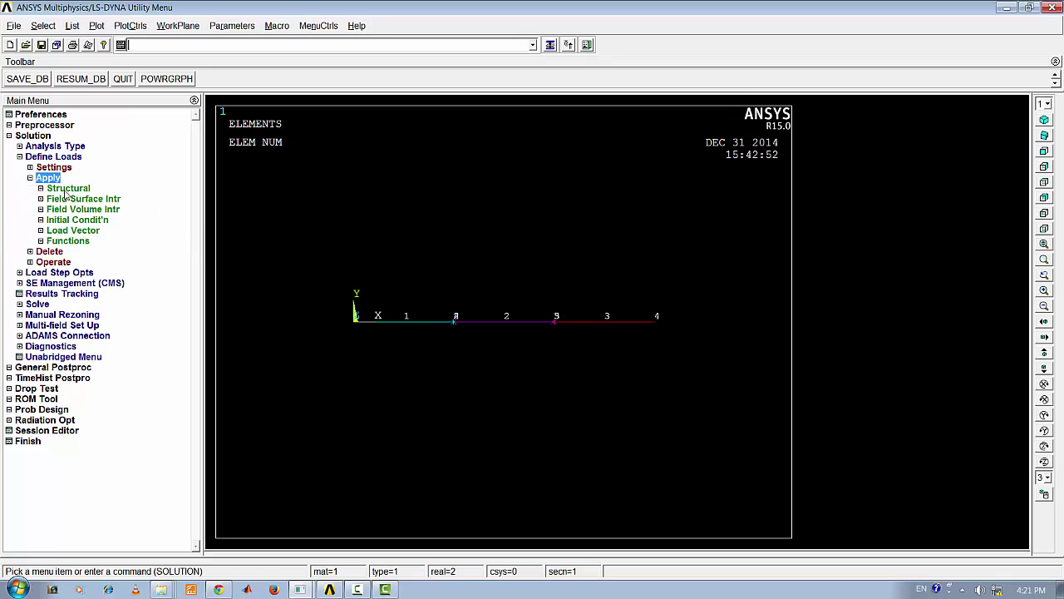
{"action": "left_click", "coordinate": [66, 189]}
{"action": "left_click", "coordinate": [71, 199]}
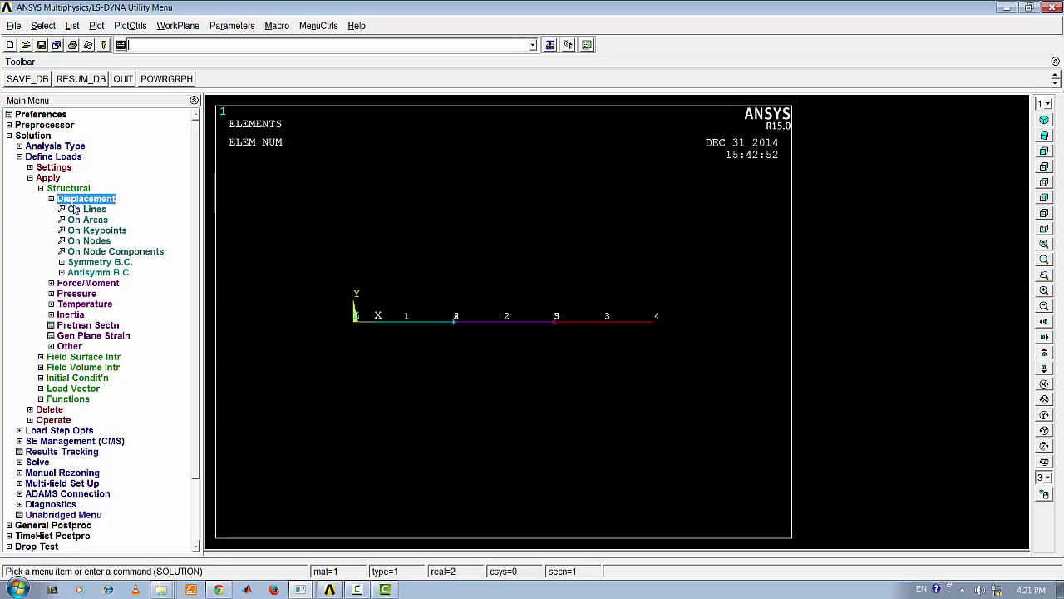
{"action": "left_click", "coordinate": [78, 241]}
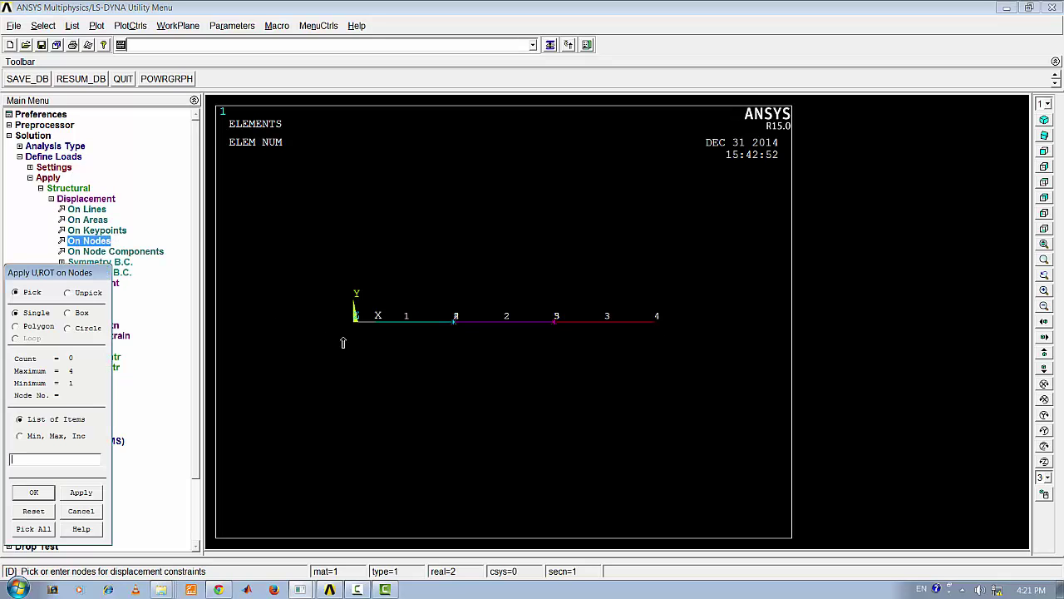
{"action": "left_click", "coordinate": [343, 343]}
{"action": "left_click", "coordinate": [674, 339]}
{"action": "left_click", "coordinate": [37, 493]}
{"action": "left_click_drag", "start_coordinate": [533, 219], "coordinate": [230, 92]}
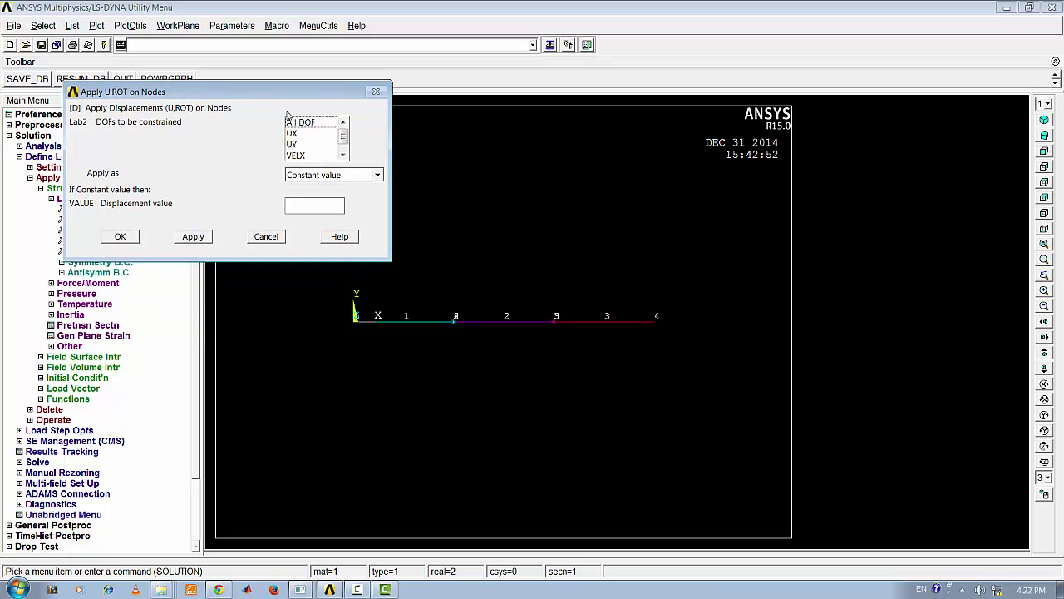
{"action": "left_click", "coordinate": [304, 135]}
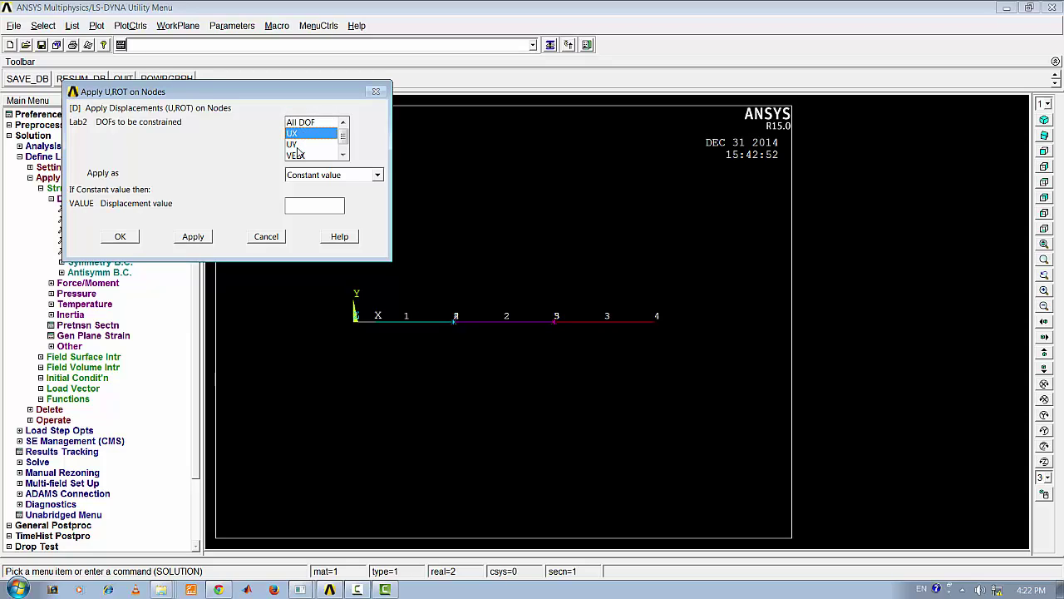
{"action": "left_click", "coordinate": [295, 146]}
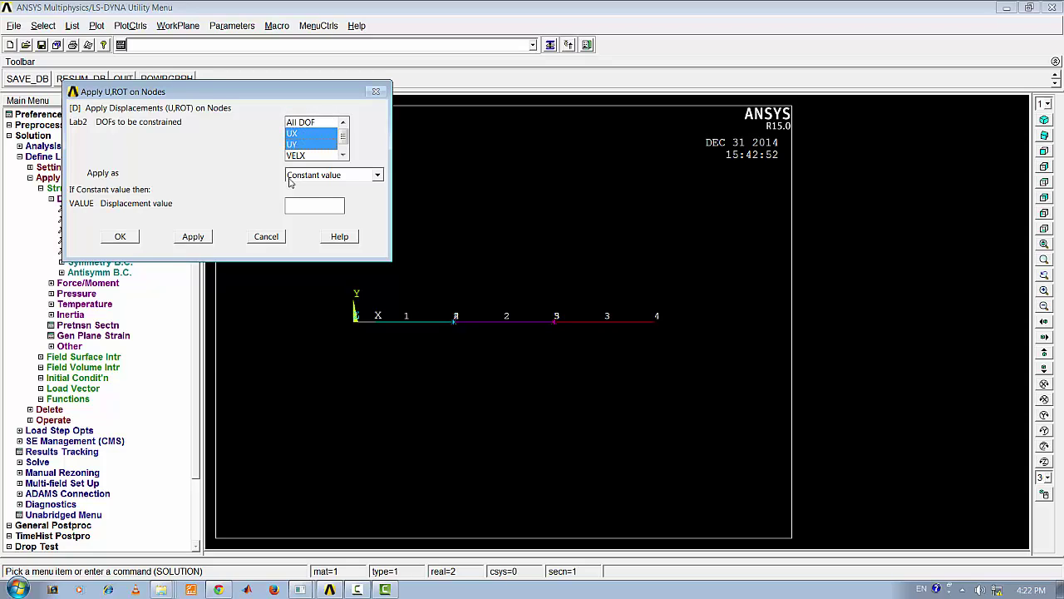
{"action": "left_click", "coordinate": [120, 237]}
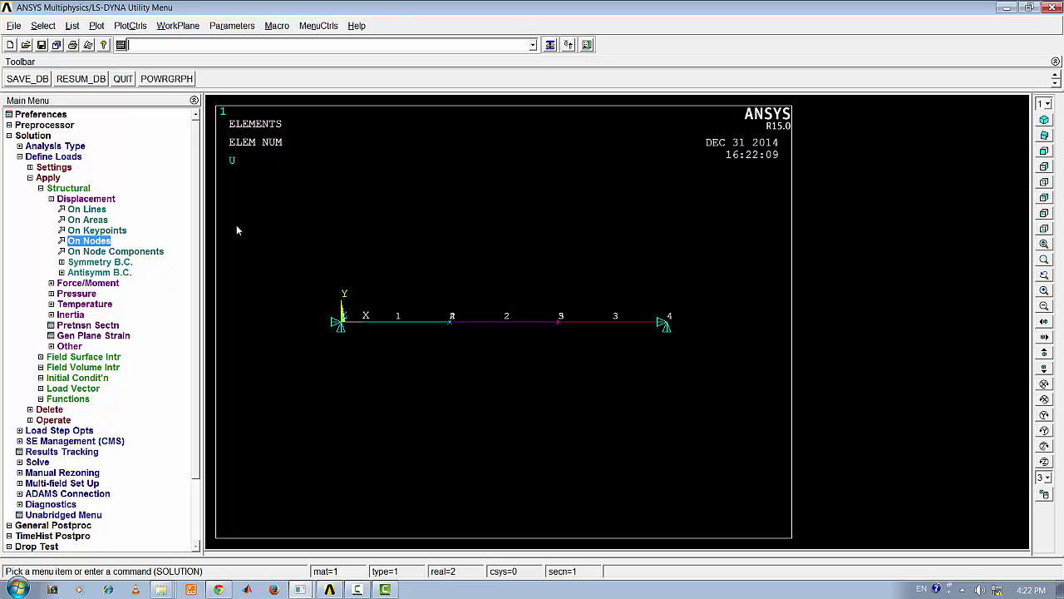
- Constrain only UY with a displacement value of 0 on the two intermediate mass nodes
{"action": "left_click", "coordinate": [94, 242]}
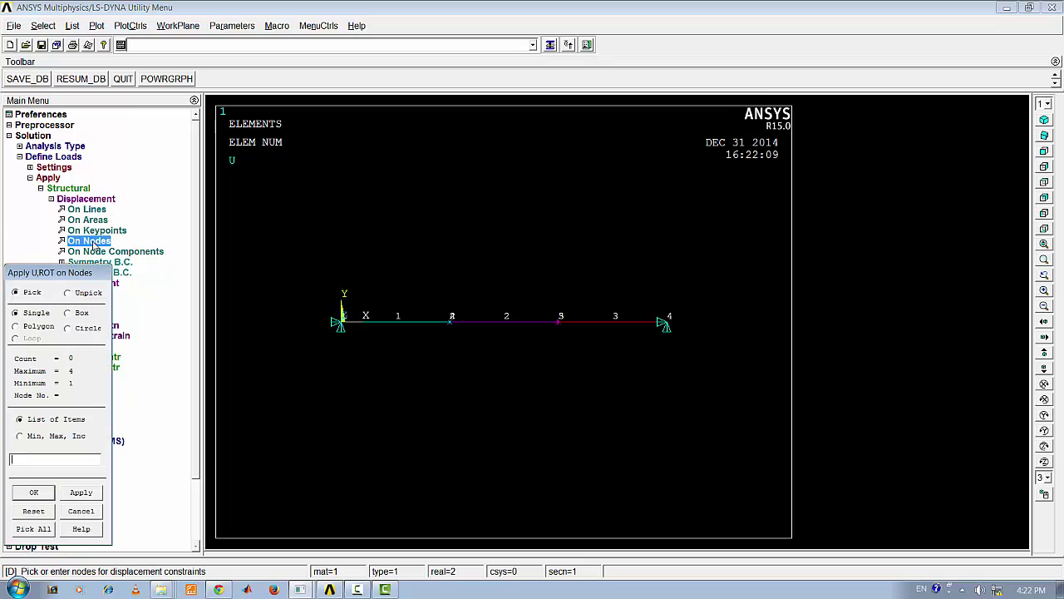
{"action": "left_click", "coordinate": [452, 326]}
{"action": "left_click", "coordinate": [37, 493]}
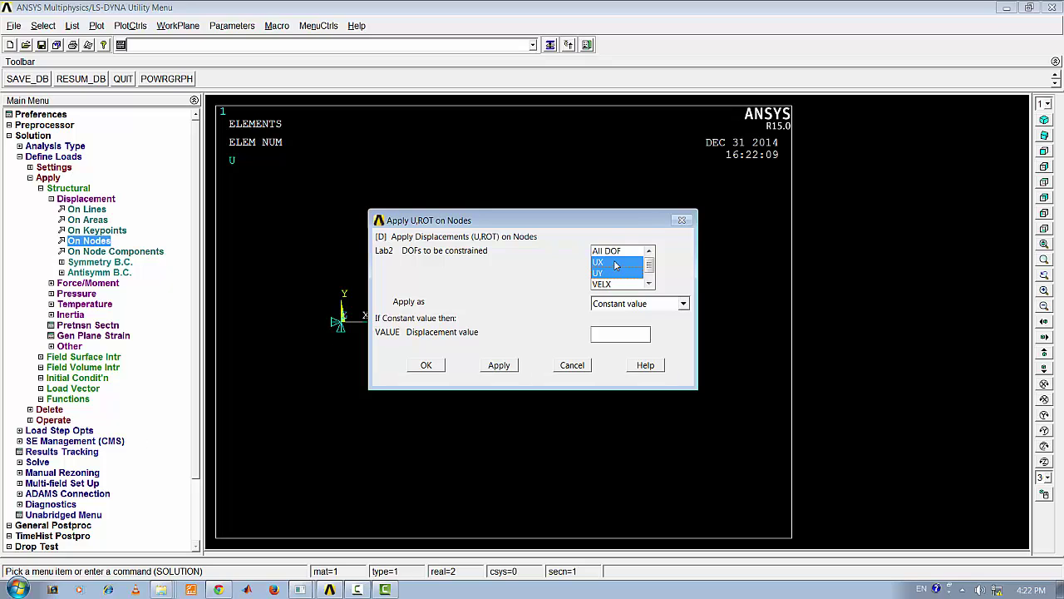
{"action": "left_click_drag", "start_coordinate": [576, 220], "coordinate": [379, 113]}
{"action": "left_click", "coordinate": [425, 158]}
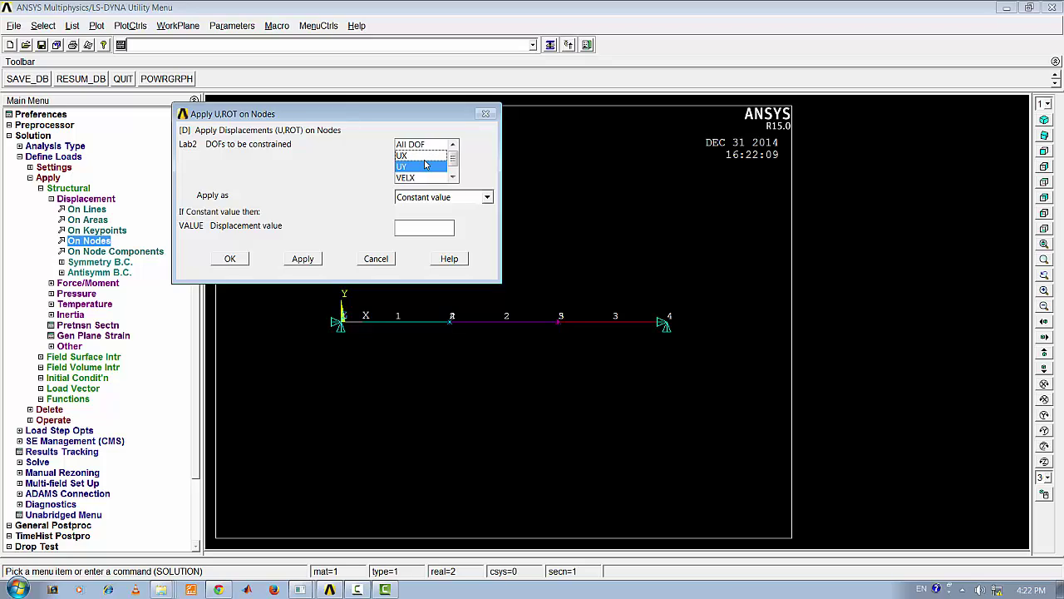
{"action": "left_click", "coordinate": [423, 226]}
{"action": "type", "text": "0"}
{"action": "left_click", "coordinate": [231, 259]}
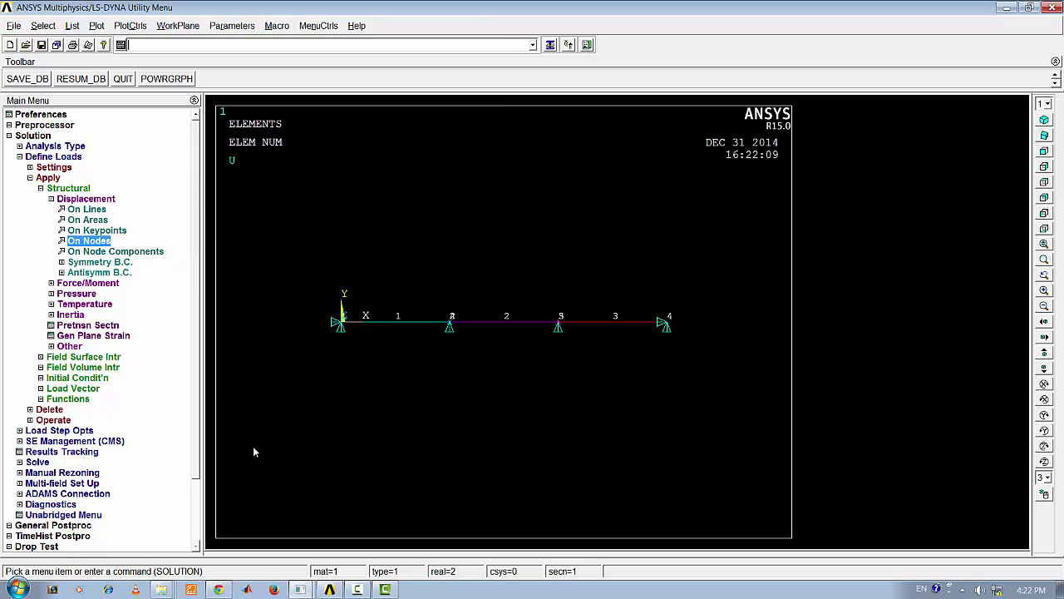
- Solve the current load step and close the completion note and solution status listing
{"action": "left_click", "coordinate": [47, 177]}
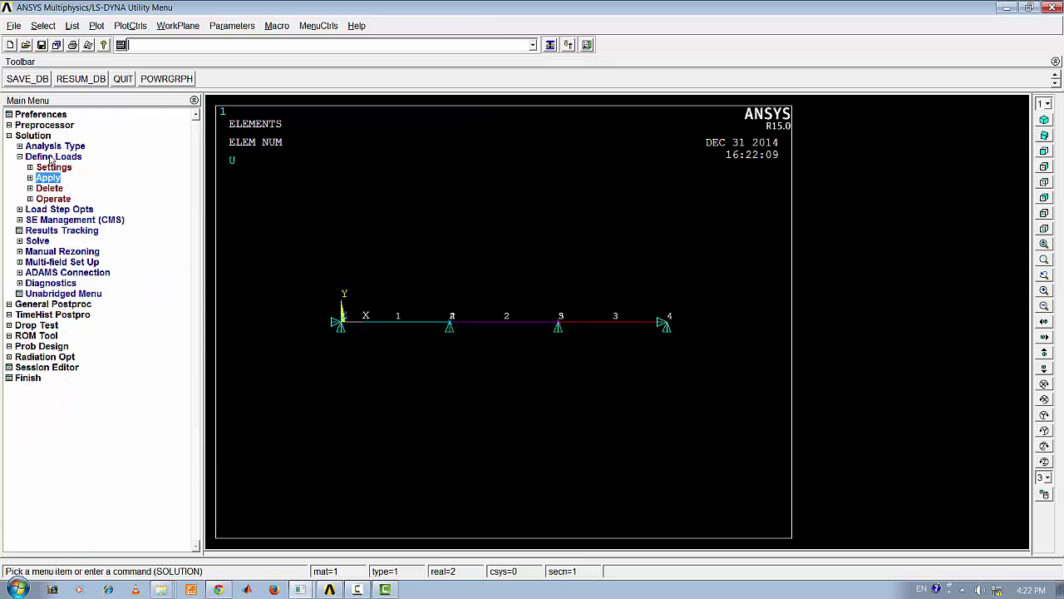
{"action": "left_click", "coordinate": [51, 159]}
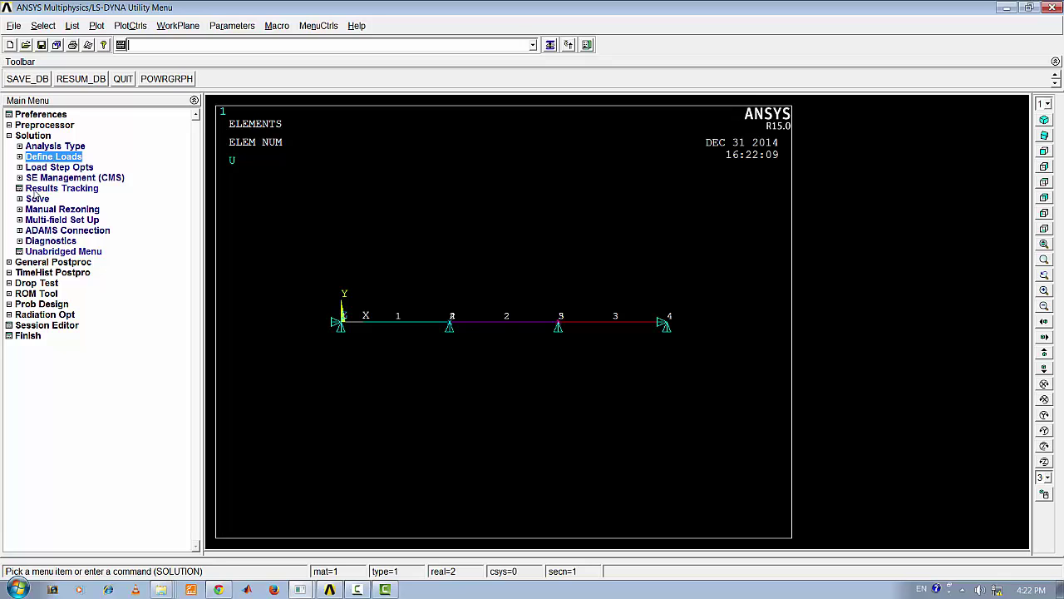
{"action": "left_click", "coordinate": [38, 200]}
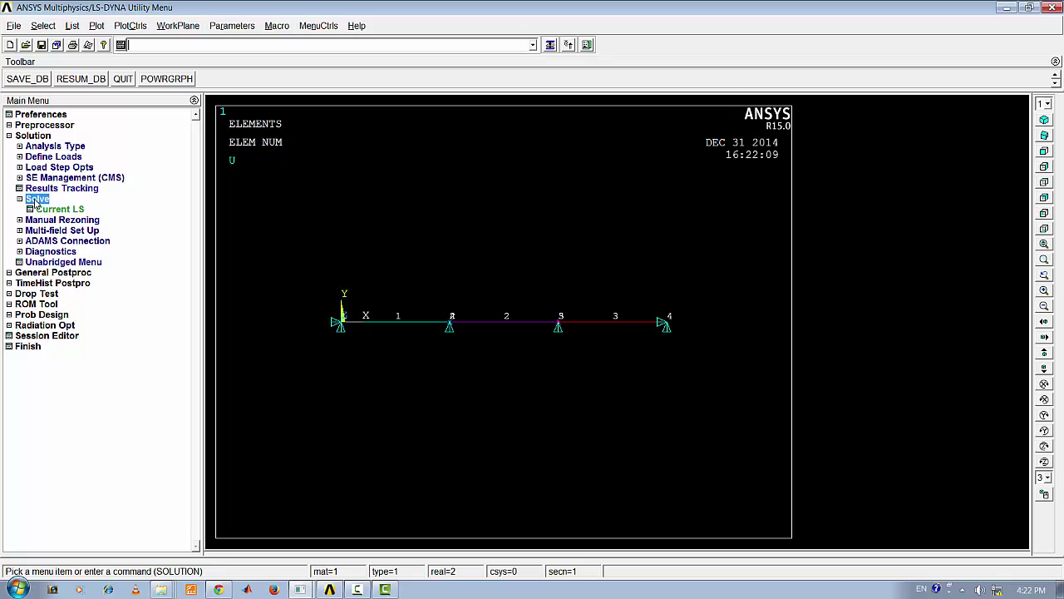
{"action": "left_click", "coordinate": [71, 210]}
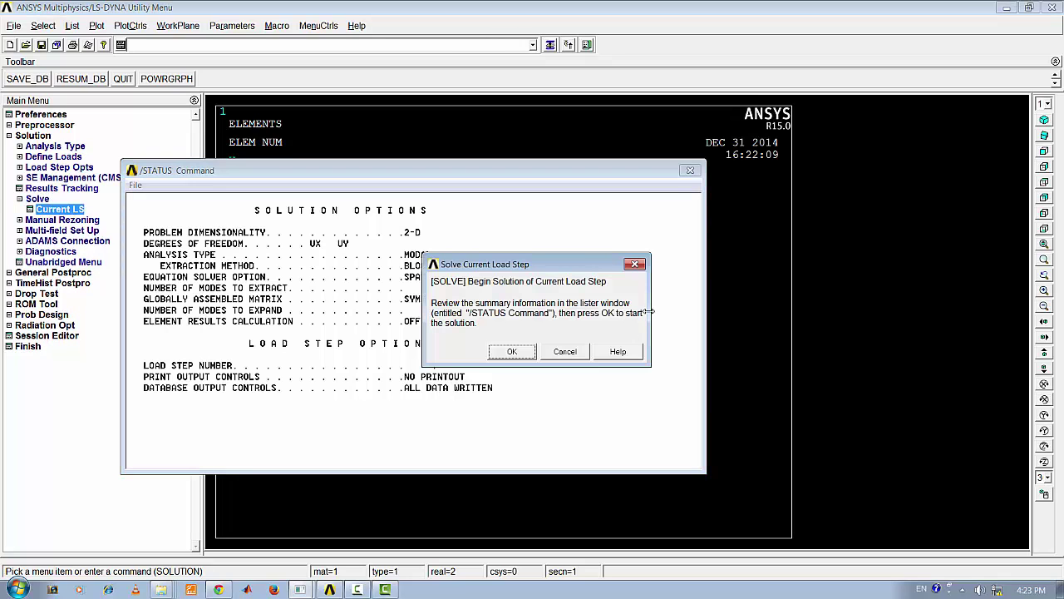
{"action": "left_click", "coordinate": [500, 361]}
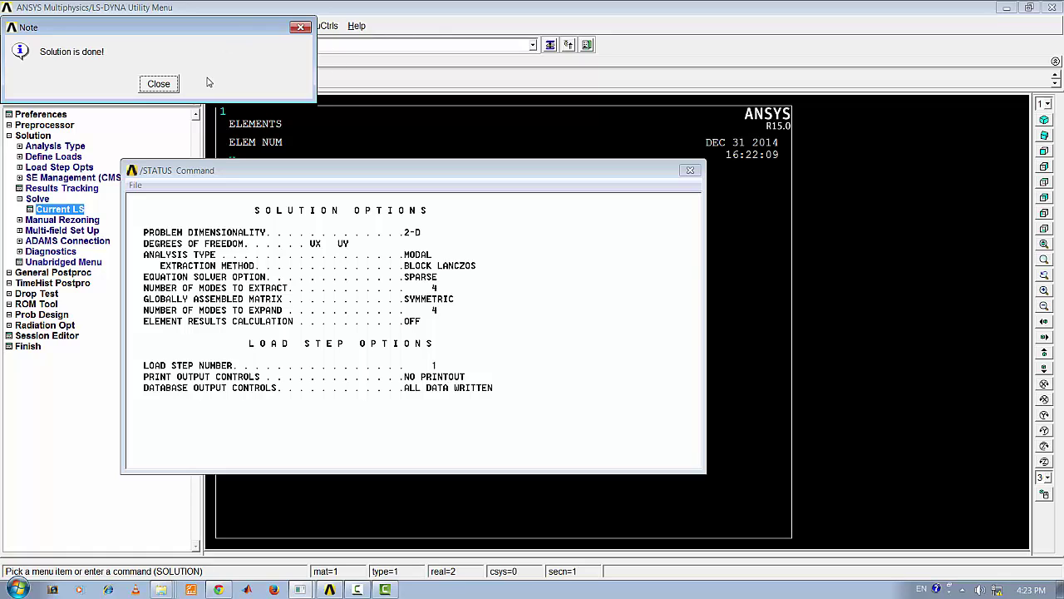
{"action": "left_click", "coordinate": [158, 84]}
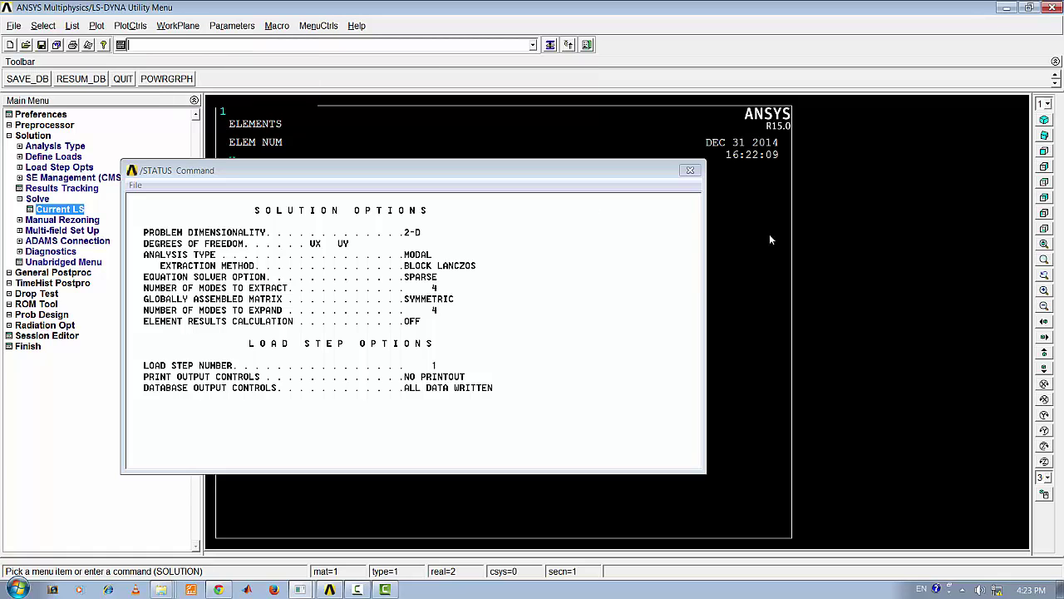
{"action": "left_click", "coordinate": [689, 169]}
- List the results summary in the general postprocessor, examine the frequency of each data set, and close the listing
{"action": "left_click", "coordinate": [37, 137]}
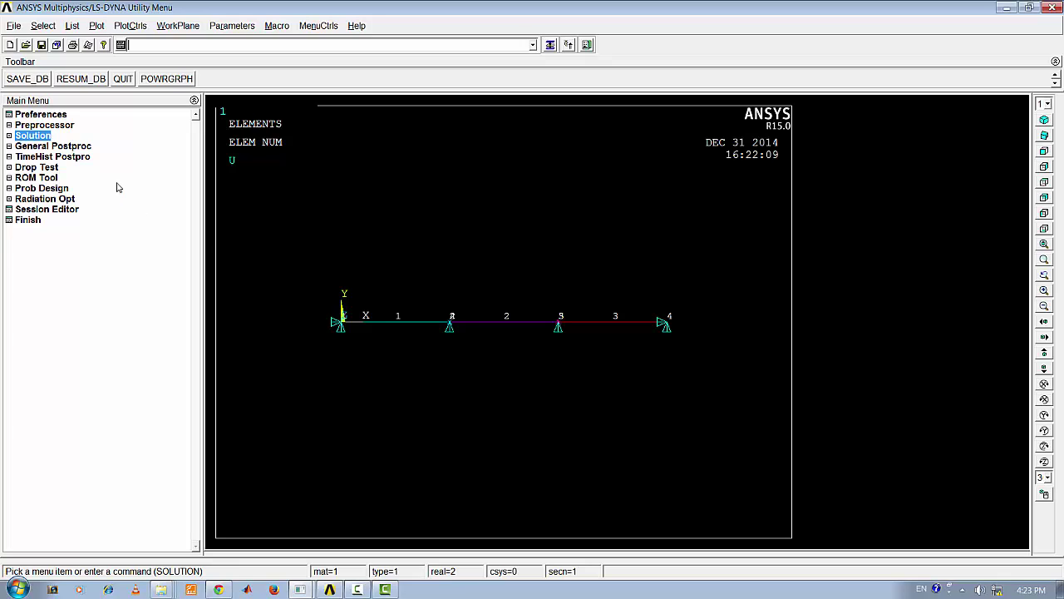
{"action": "left_click", "coordinate": [48, 146]}
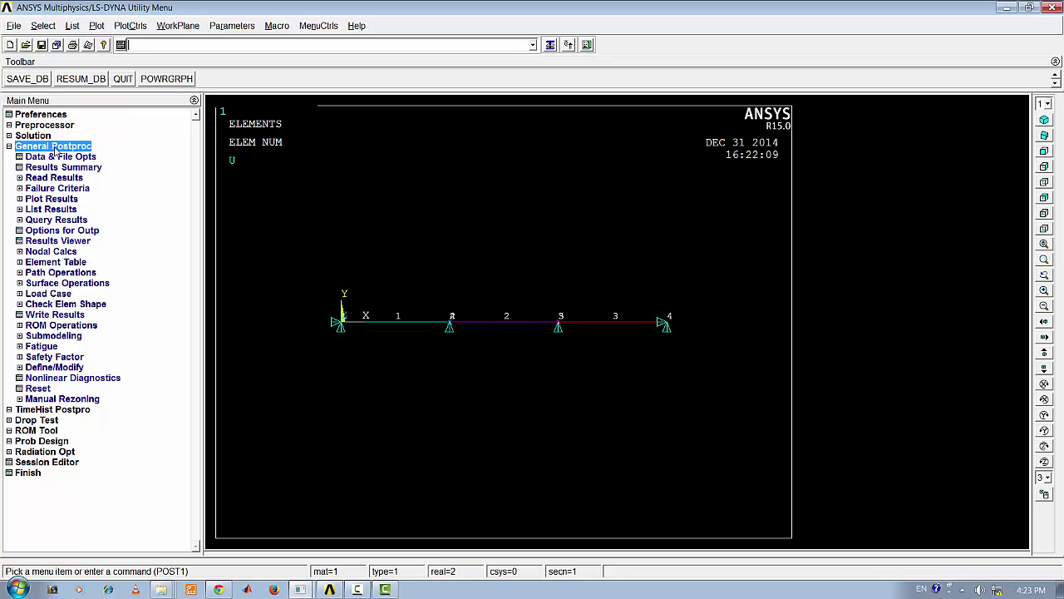
{"action": "left_click", "coordinate": [63, 168]}
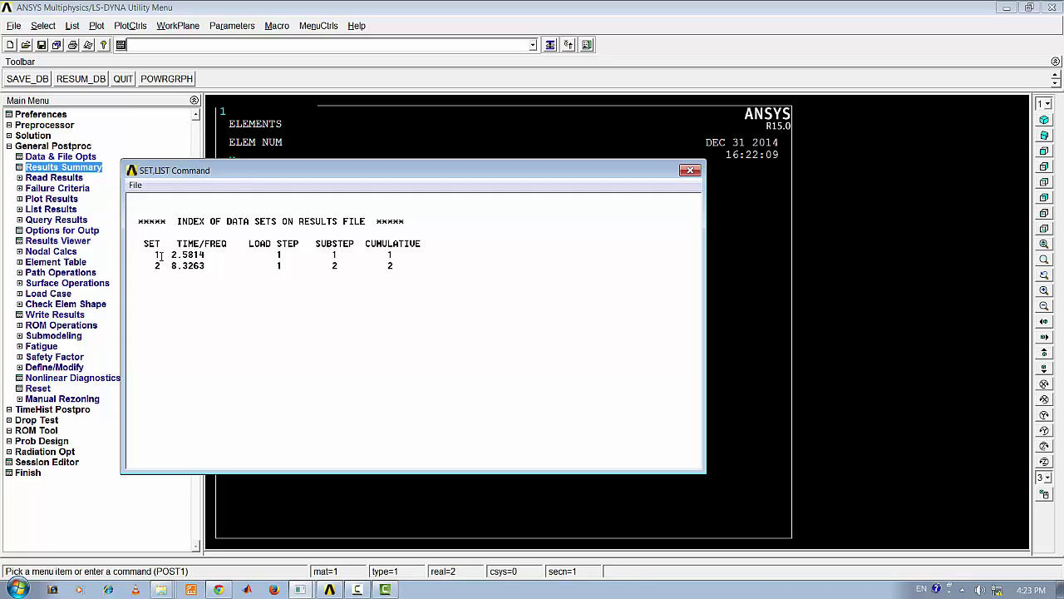
{"action": "left_click_drag", "start_coordinate": [150, 255], "coordinate": [213, 256]}
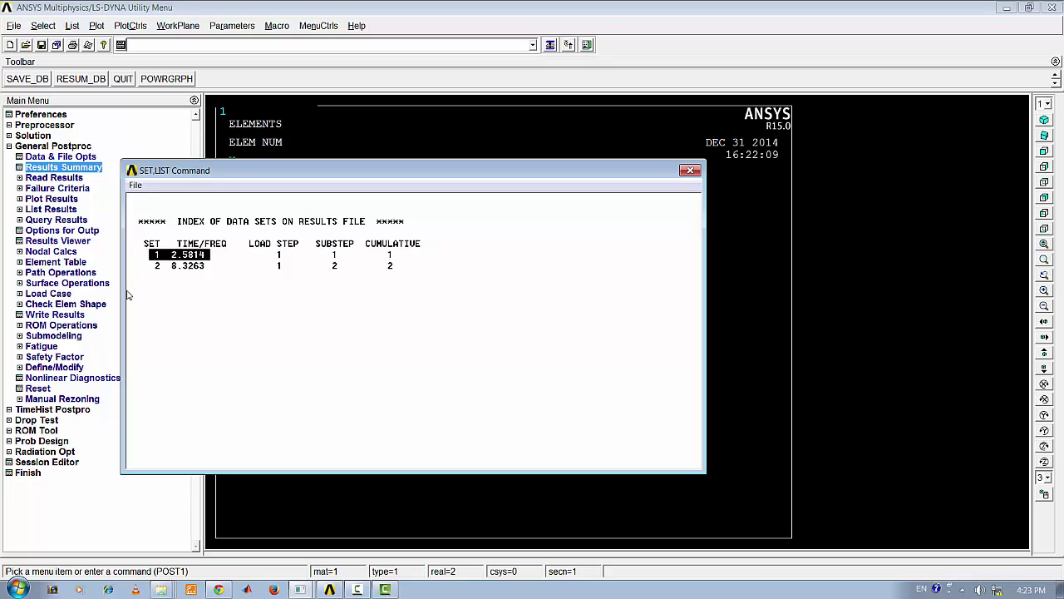
{"action": "left_click", "coordinate": [169, 265]}
{"action": "left_click_drag", "start_coordinate": [156, 265], "coordinate": [210, 260]}
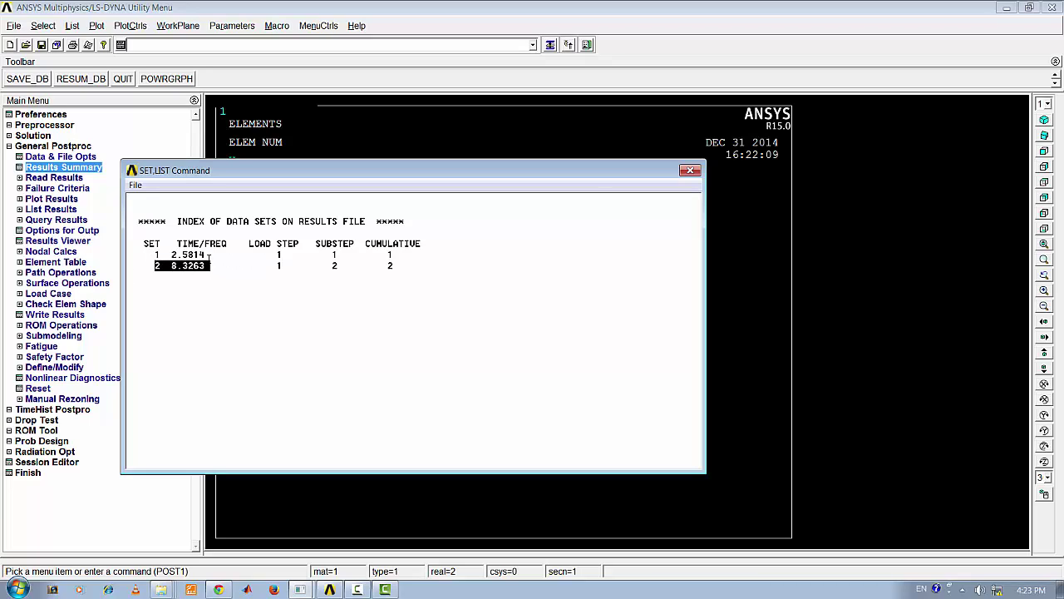
{"action": "left_click", "coordinate": [689, 170]}
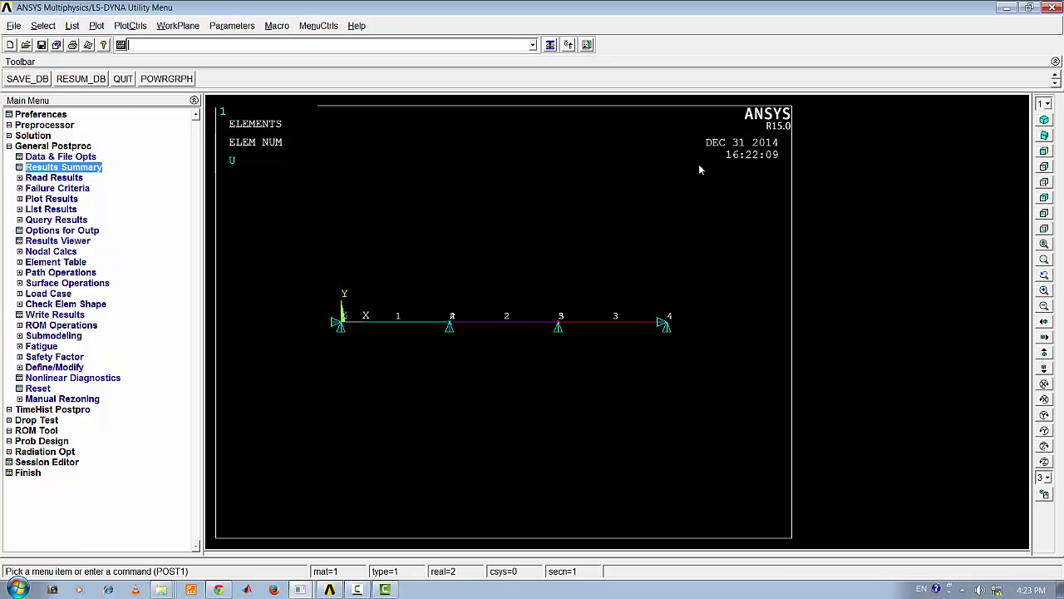
- Check the numbers of modes to extract and expand in the modal analysis options, then cancel the dialog
{"action": "left_click", "coordinate": [29, 136]}
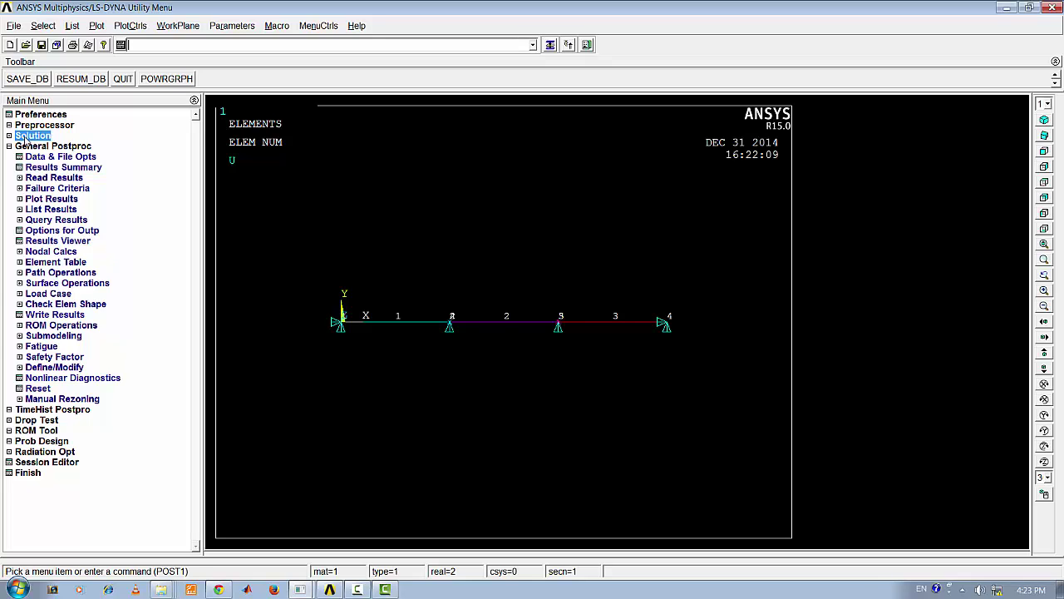
{"action": "left_click", "coordinate": [55, 146]}
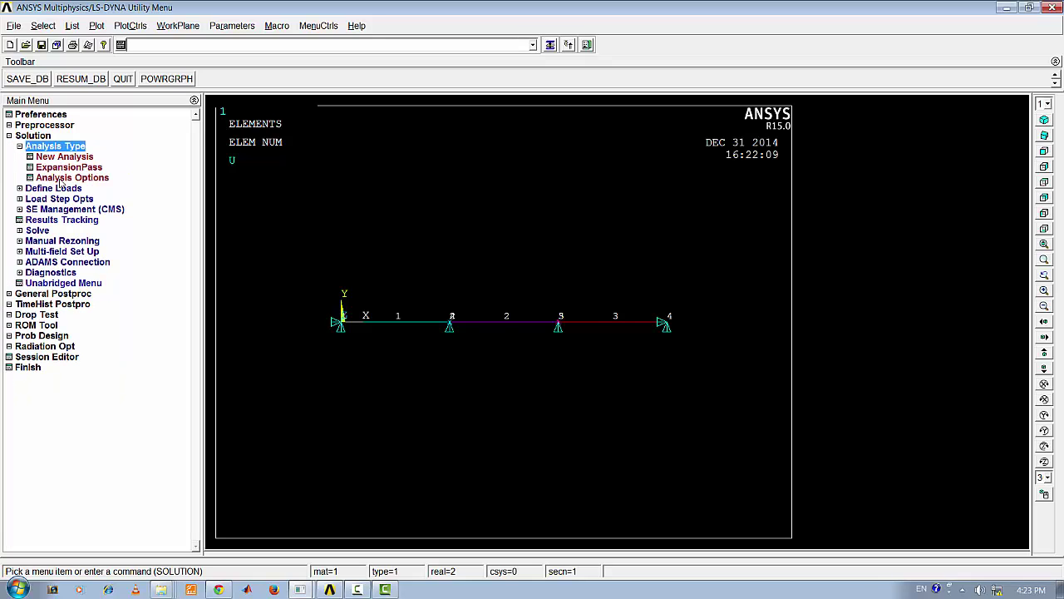
{"action": "left_click", "coordinate": [65, 178]}
{"action": "double_click", "coordinate": [605, 285]}
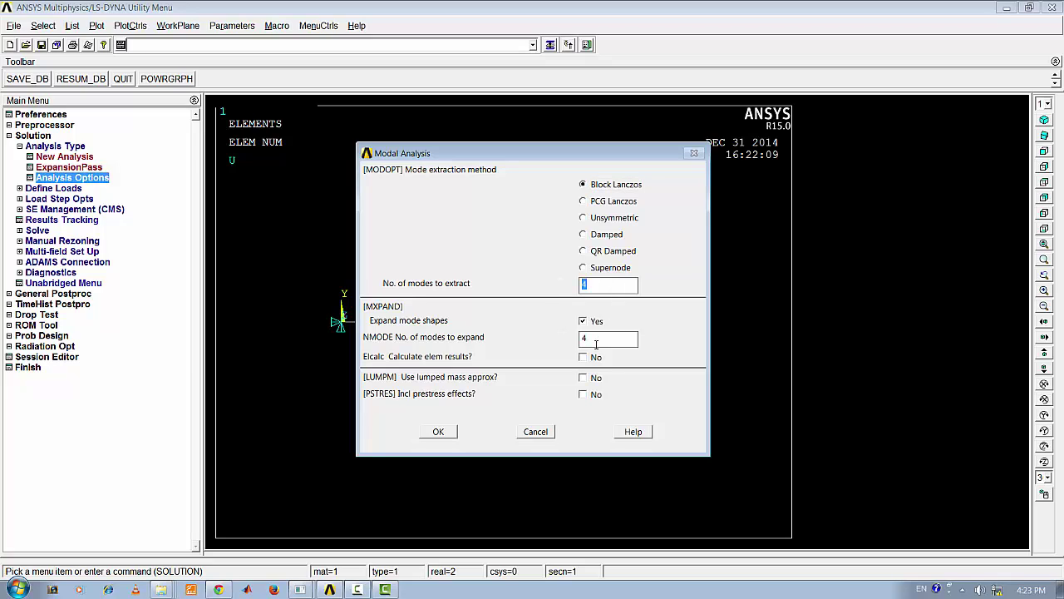
{"action": "left_click", "coordinate": [536, 431]}
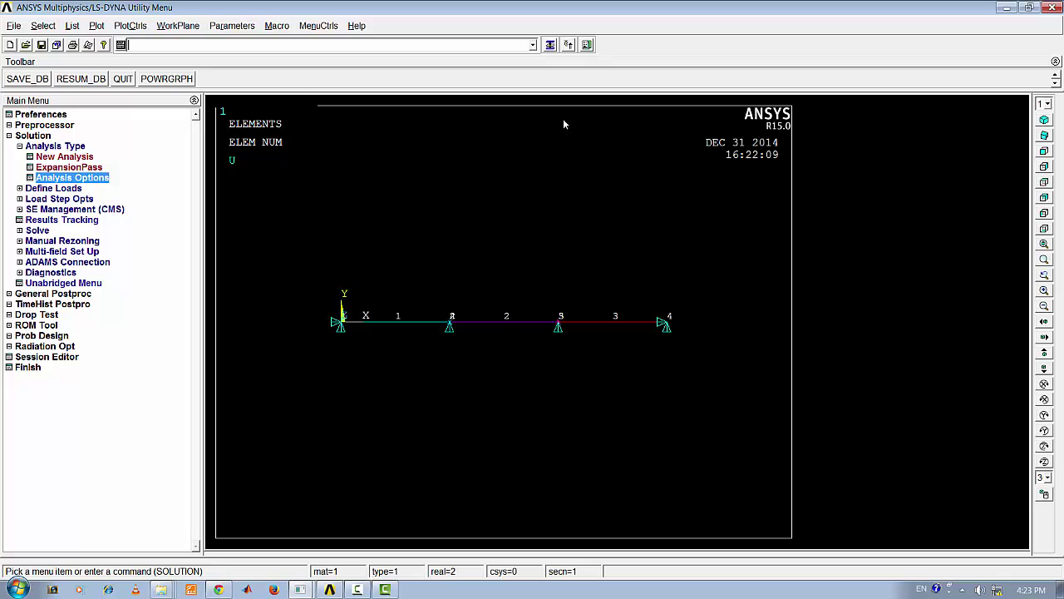
{"action": "left_click", "coordinate": [58, 148]}
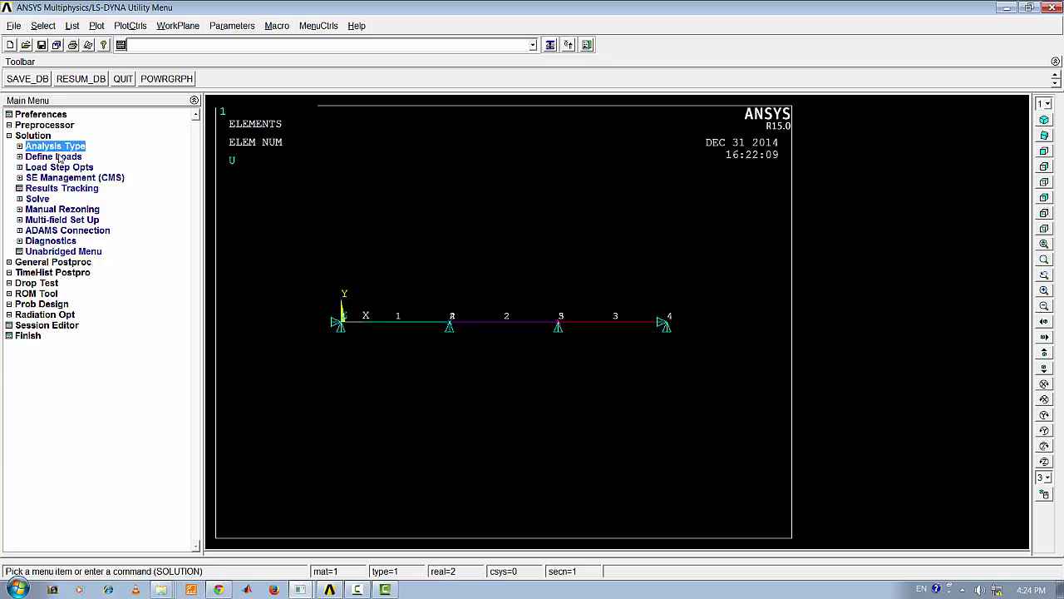
- Read data set 1 from the results file by picking it in the general postprocessor, and close the data set list
{"action": "left_click", "coordinate": [38, 262]}
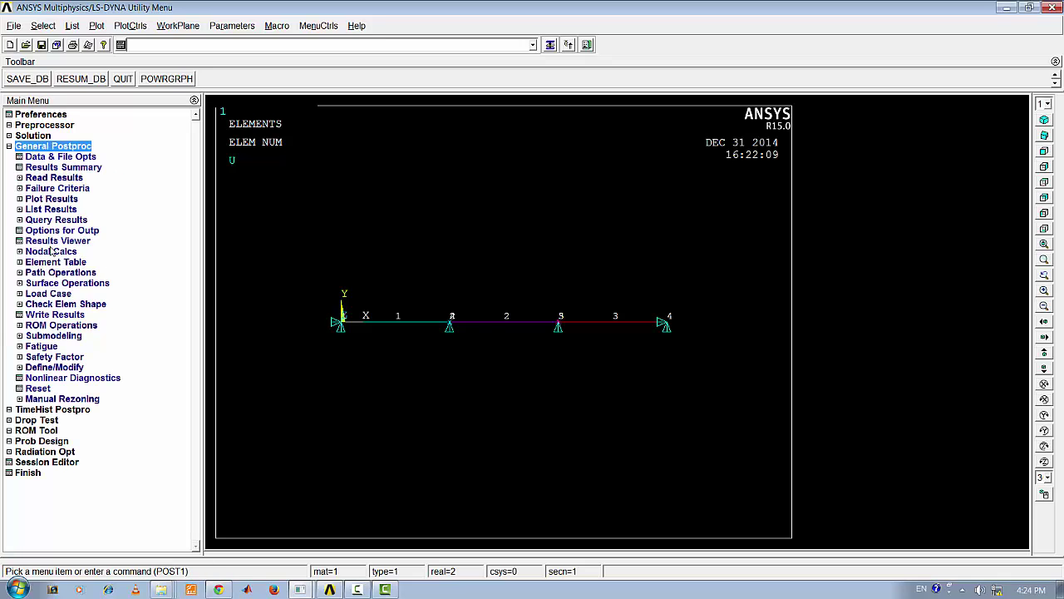
{"action": "left_click", "coordinate": [54, 178]}
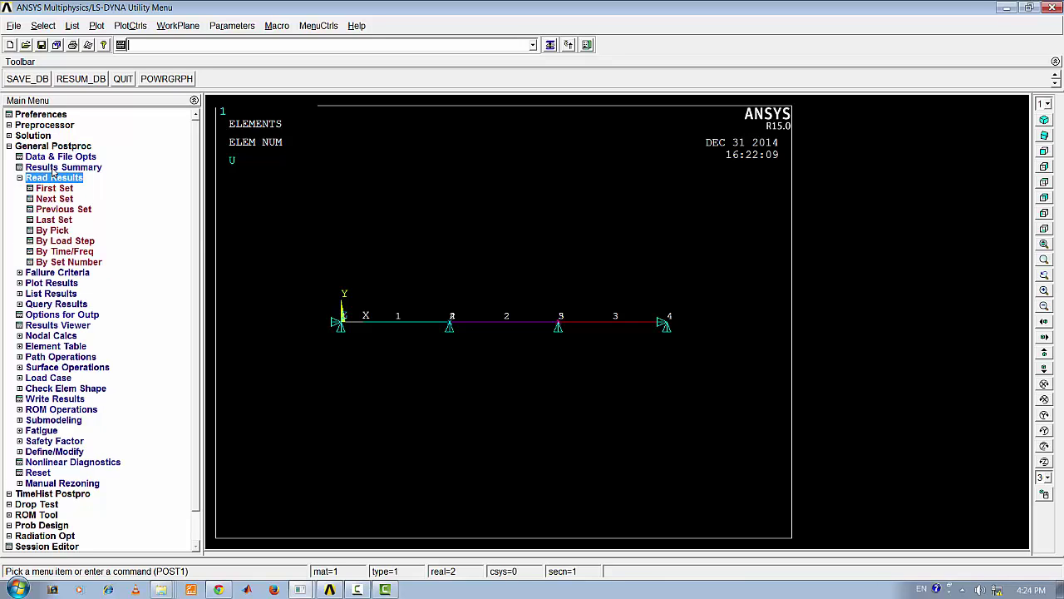
{"action": "left_click", "coordinate": [50, 232]}
{"action": "left_click_drag", "start_coordinate": [267, 71], "coordinate": [809, 13]}
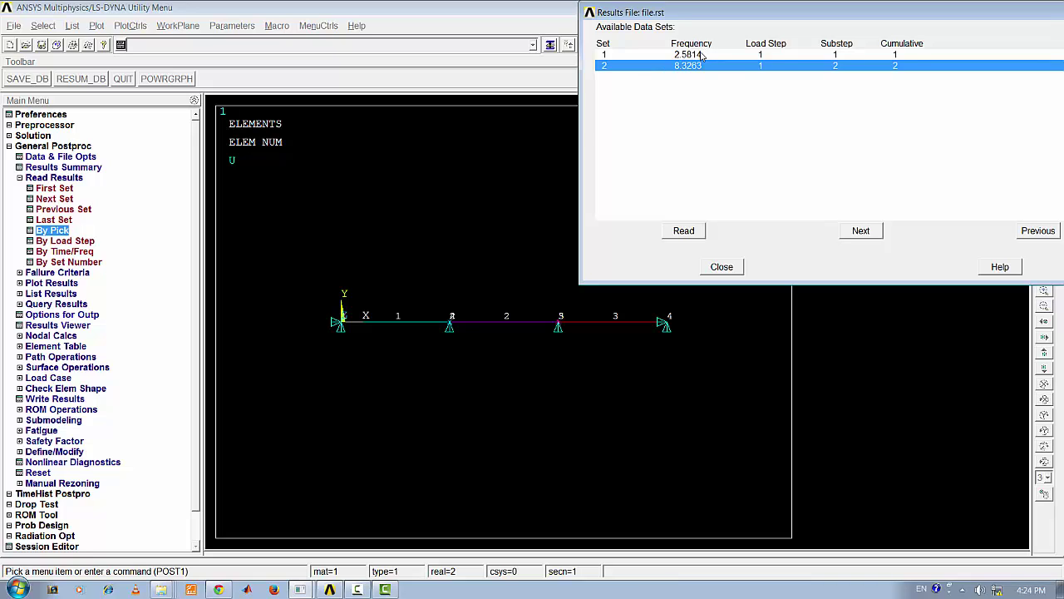
{"action": "left_click", "coordinate": [725, 58]}
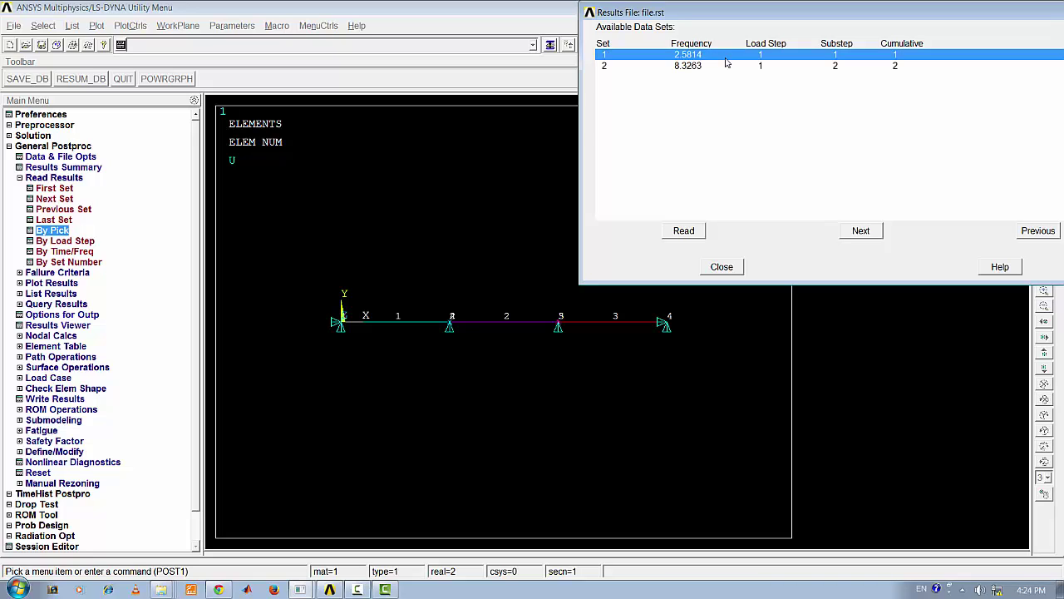
{"action": "left_click", "coordinate": [680, 233]}
{"action": "left_click", "coordinate": [721, 266]}
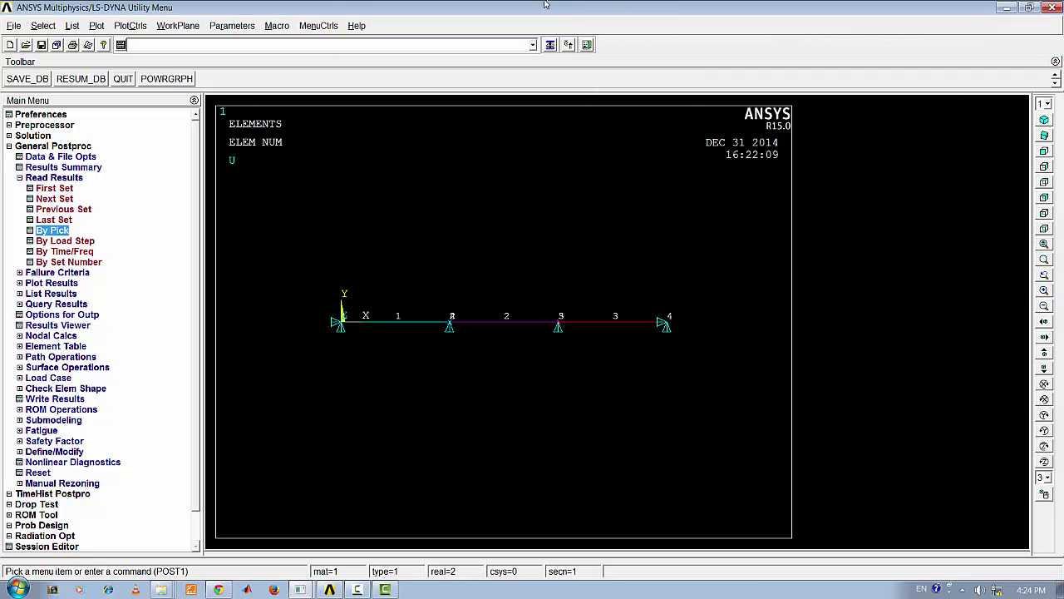
- Animate the mode shape as Def + undeformed with 10 frames, a 0.5 second delay and linear acceleration
{"action": "left_click", "coordinate": [131, 27]}
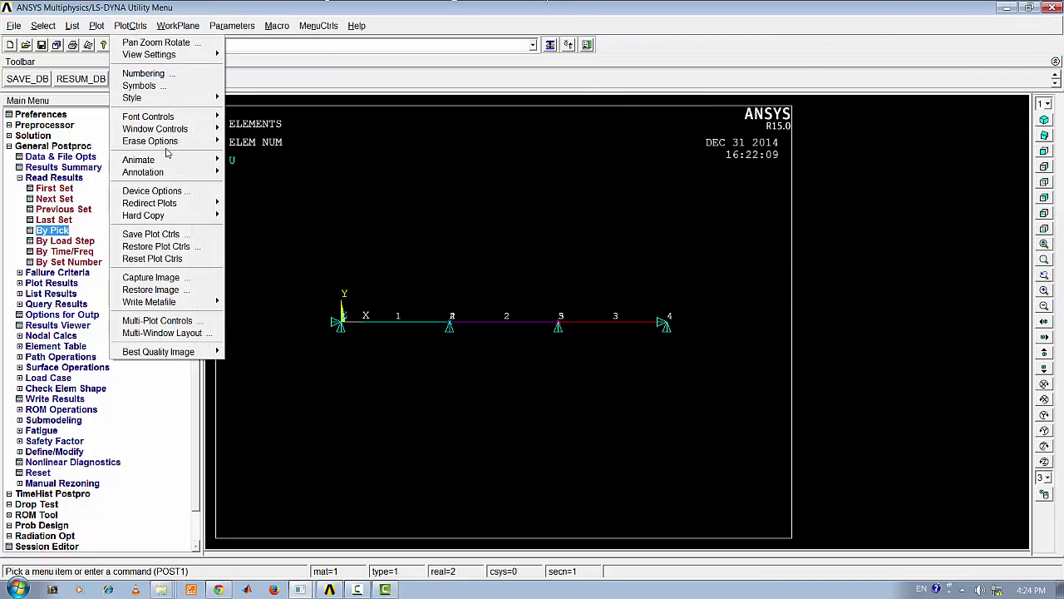
{"action": "mouse_move", "coordinate": [166, 158]}
{"action": "left_click", "coordinate": [300, 159]}
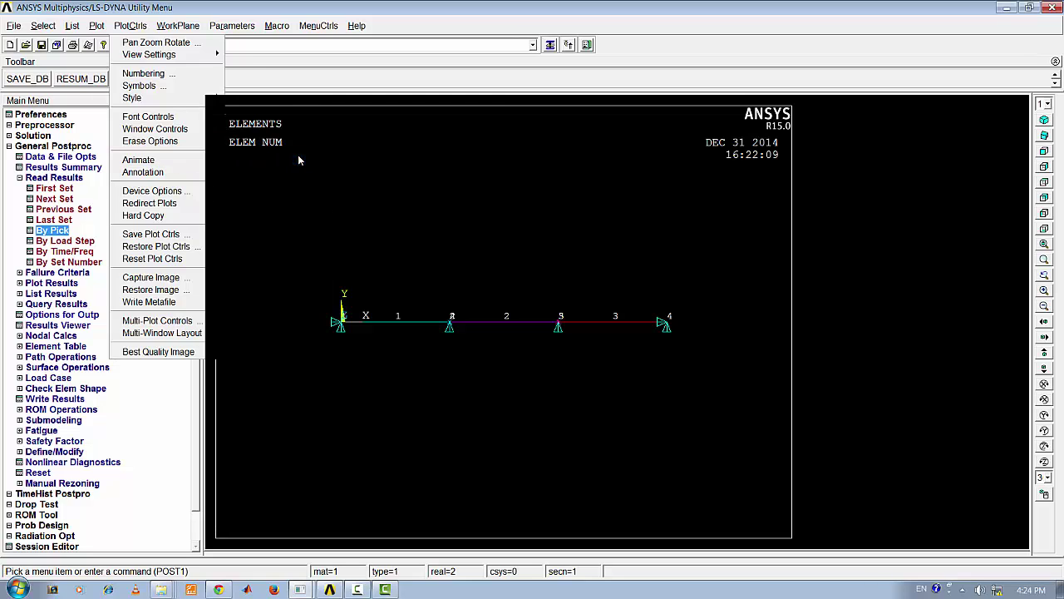
{"action": "left_click_drag", "start_coordinate": [547, 164], "coordinate": [357, 17]}
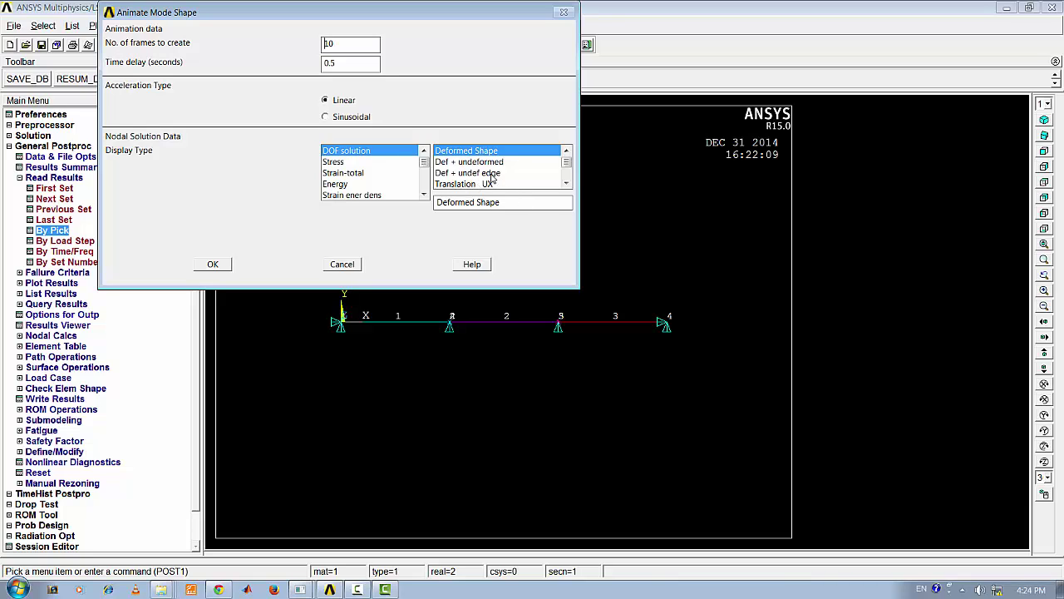
{"action": "left_click", "coordinate": [489, 162]}
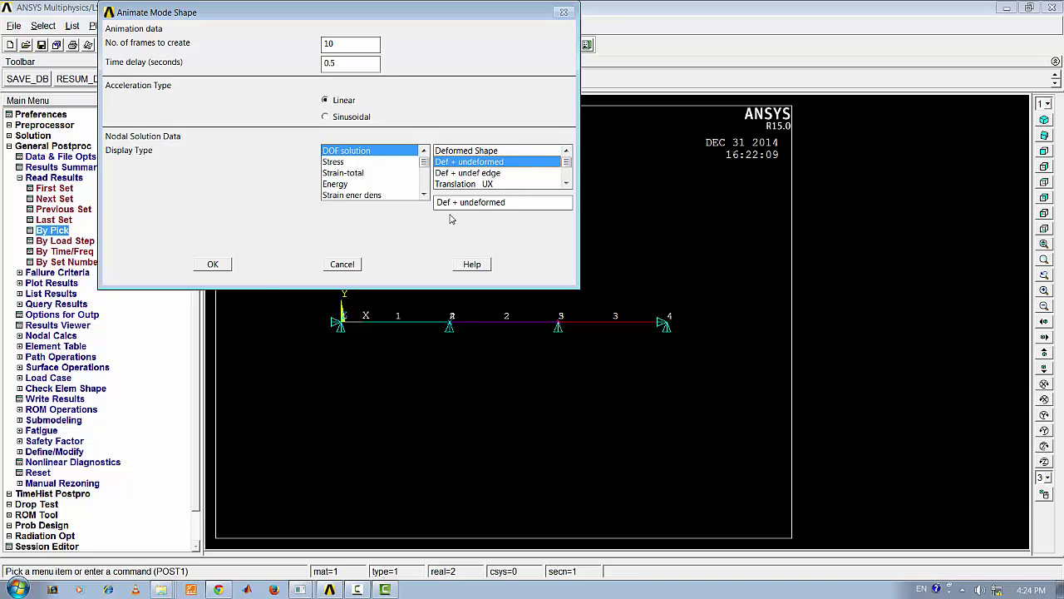
{"action": "left_click", "coordinate": [220, 266]}
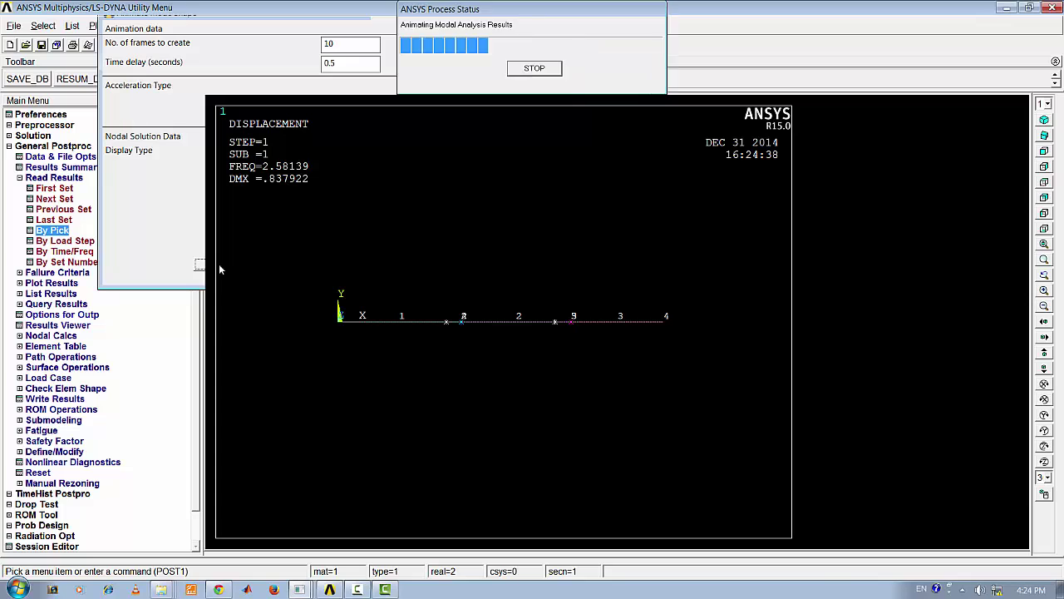
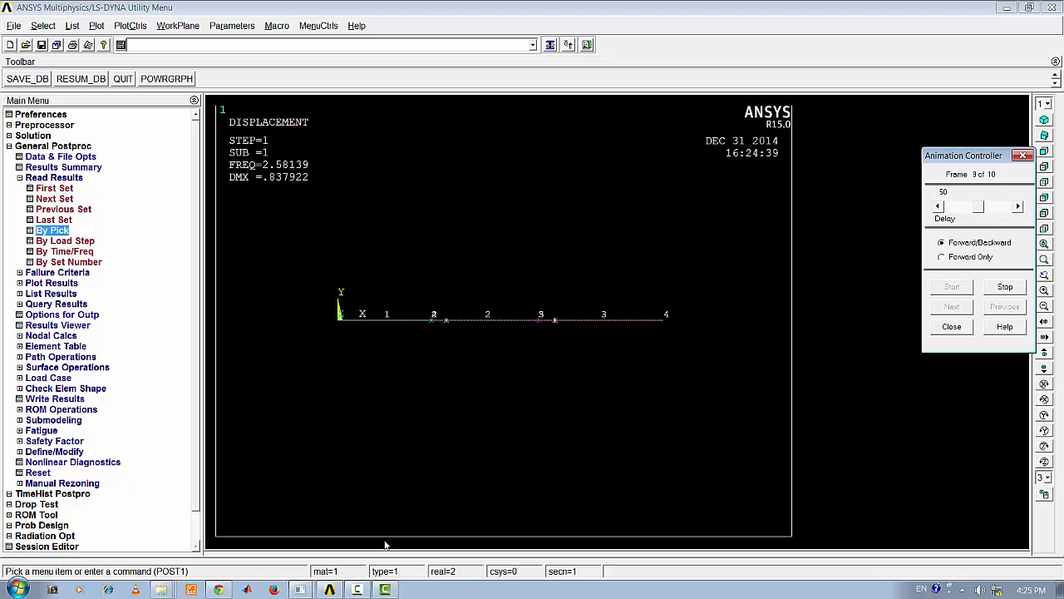
- Switch to the ANSYS Help Viewer and examine the VM89 results comparison, including the node 2 / node 3 UX ratio note
{"action": "mouse_move", "coordinate": [330, 589]}
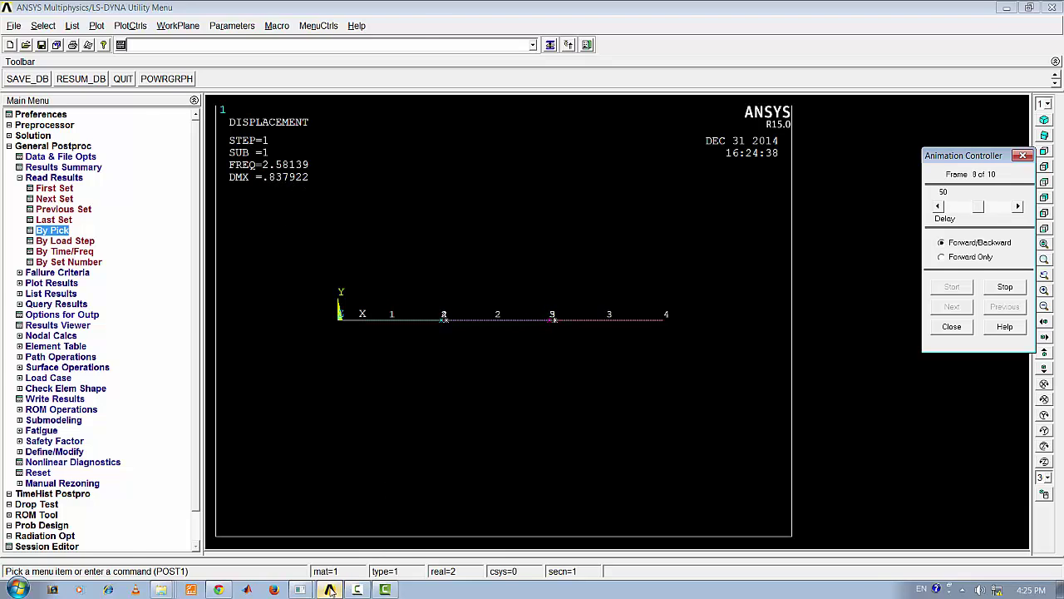
{"action": "left_click", "coordinate": [328, 561]}
{"action": "scroll", "coordinate": [396, 418], "scroll_direction": "down", "scroll_amount": 5}
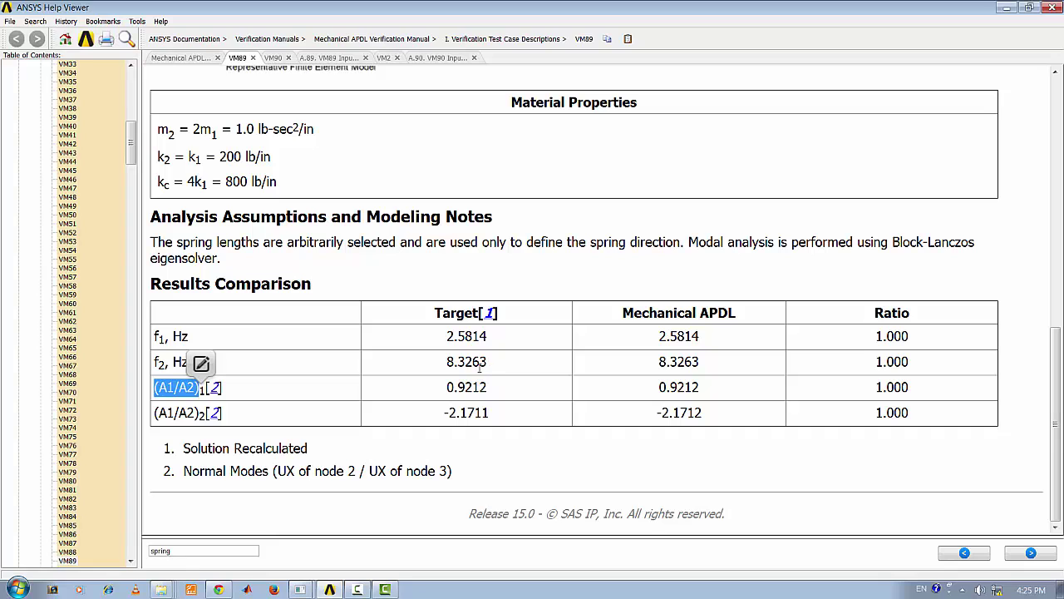
{"action": "left_click", "coordinate": [327, 590]}
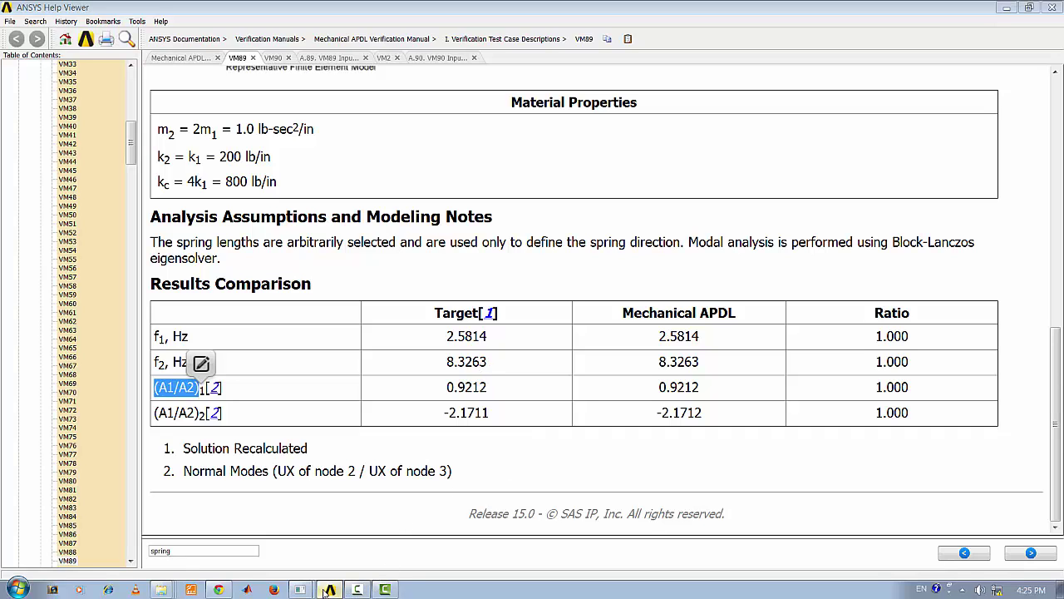
{"action": "left_click", "coordinate": [301, 590]}
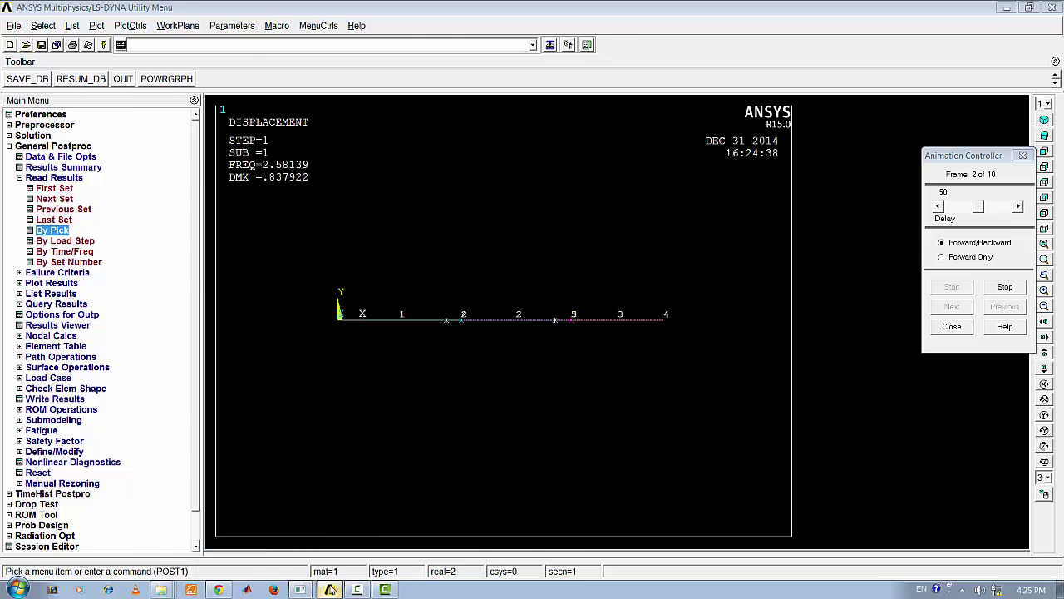
{"action": "left_click", "coordinate": [330, 590]}
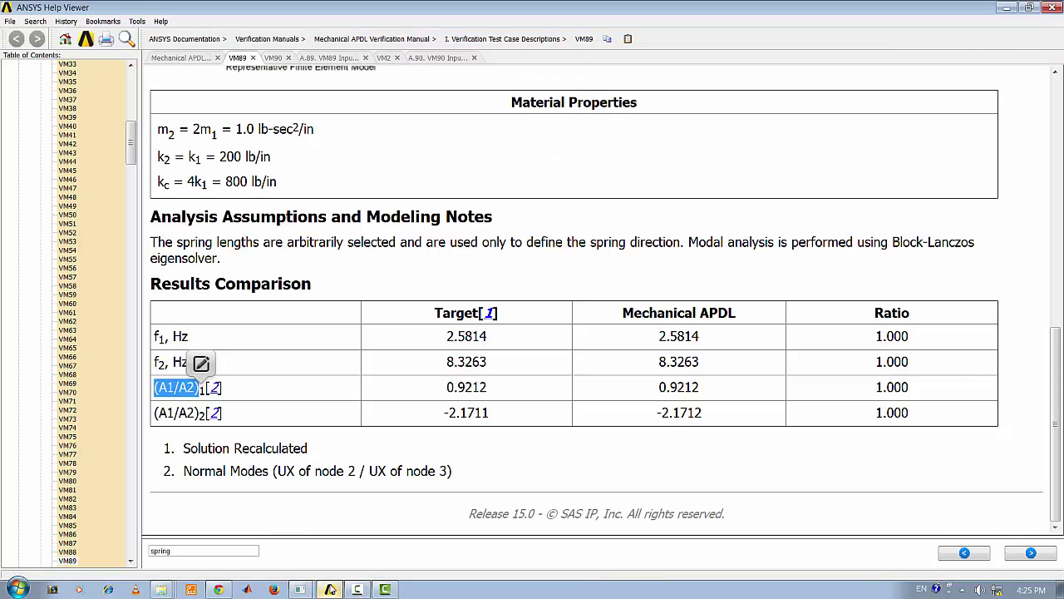
{"action": "left_click", "coordinate": [494, 336]}
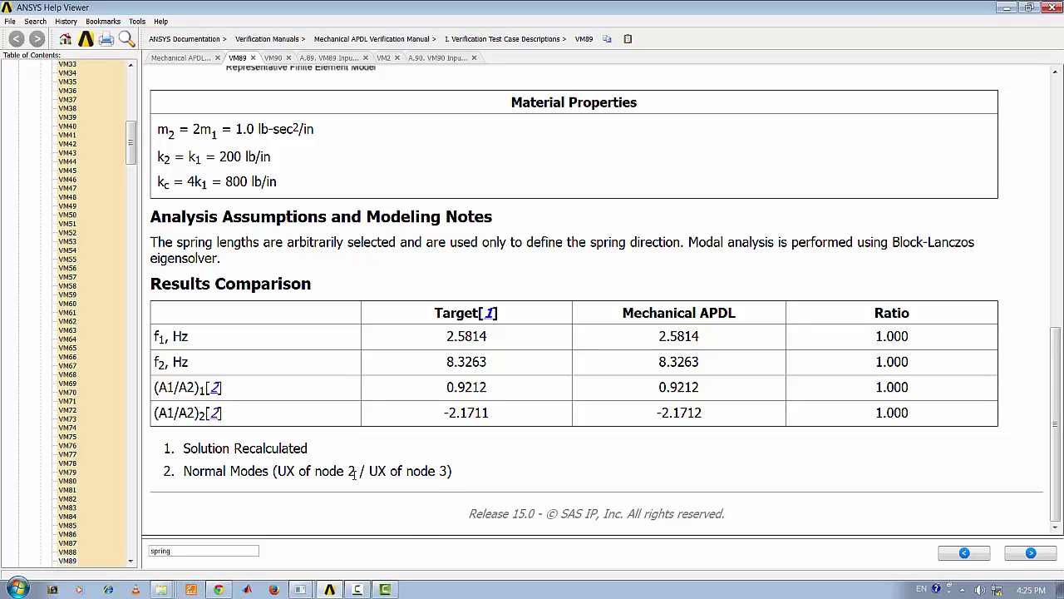
{"action": "left_click_drag", "start_coordinate": [355, 472], "coordinate": [287, 471]}
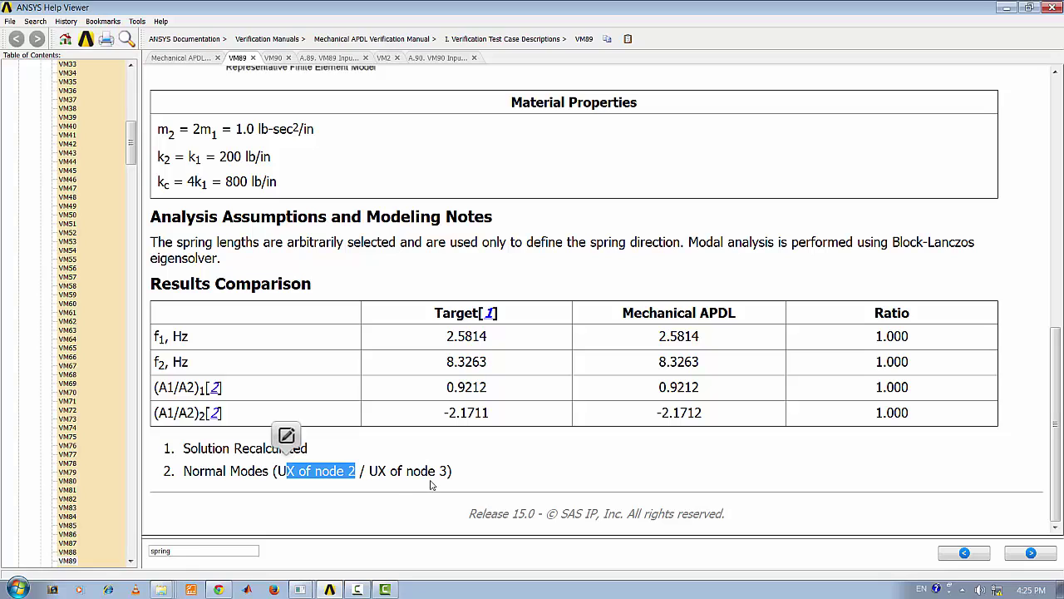
{"action": "left_click_drag", "start_coordinate": [455, 473], "coordinate": [436, 471]}
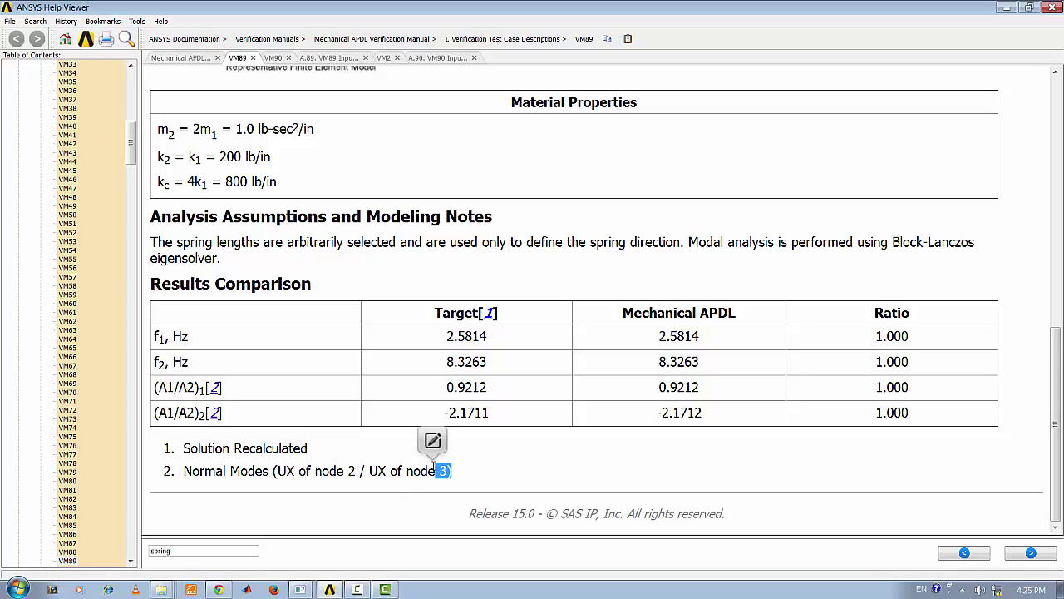
- Return to the Mechanical APDL window, bring the animation controller forward and close the mode shape animation
{"action": "mouse_move", "coordinate": [302, 588]}
{"action": "left_click", "coordinate": [316, 565]}
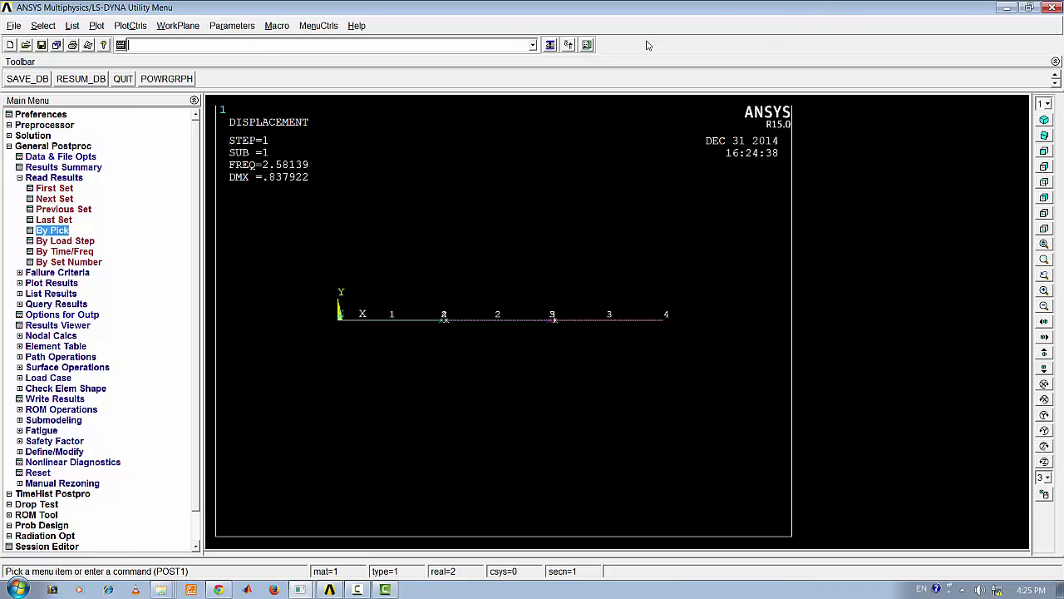
{"action": "left_click", "coordinate": [549, 46]}
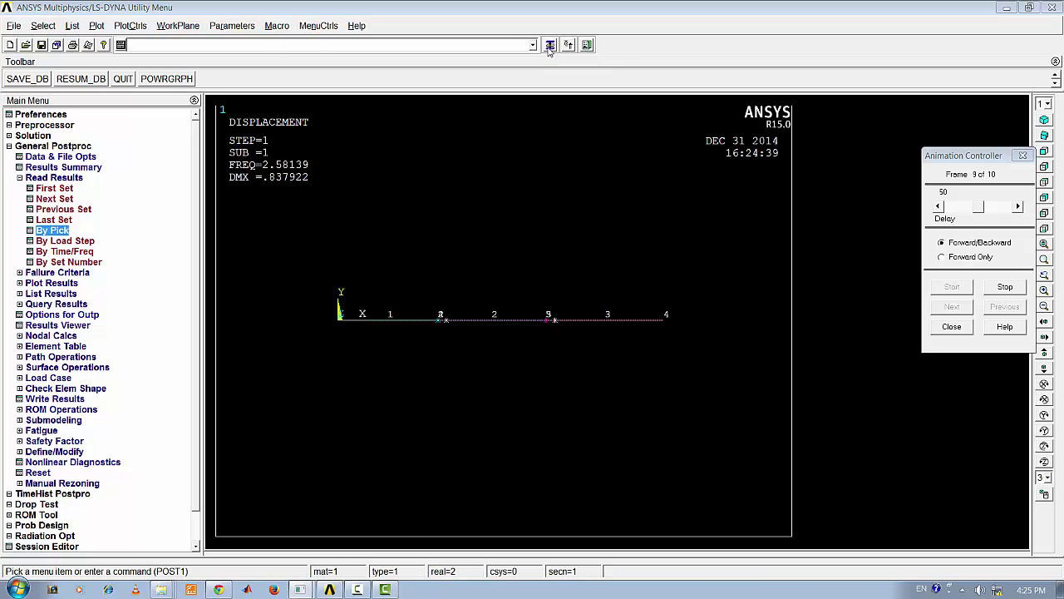
{"action": "left_click", "coordinate": [951, 327]}
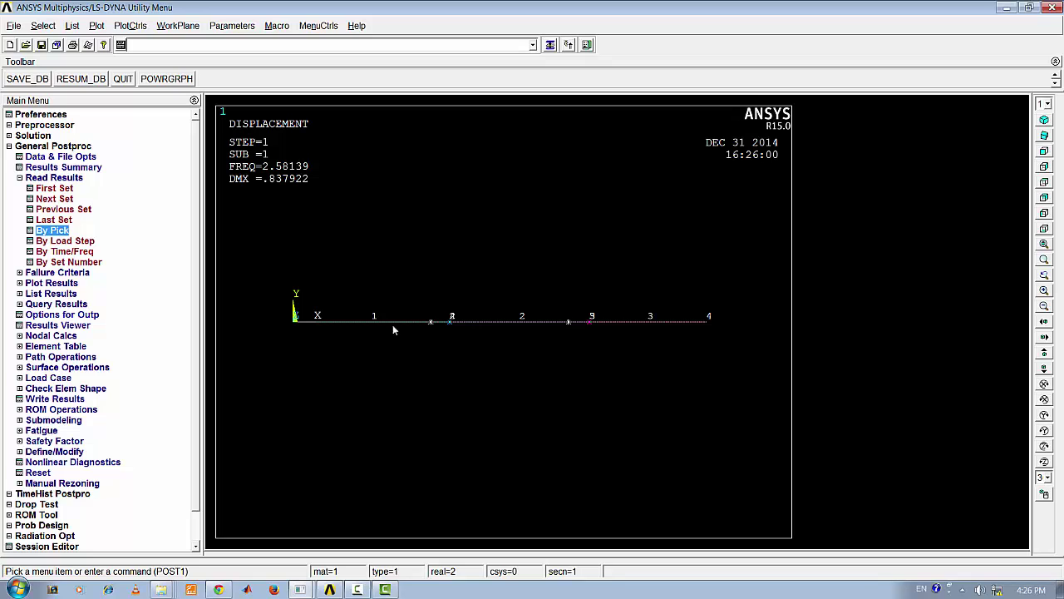
- List the nodal solution for the X-component of displacement and examine the UX values of nodes 2 and 3
{"action": "left_click", "coordinate": [43, 178]}
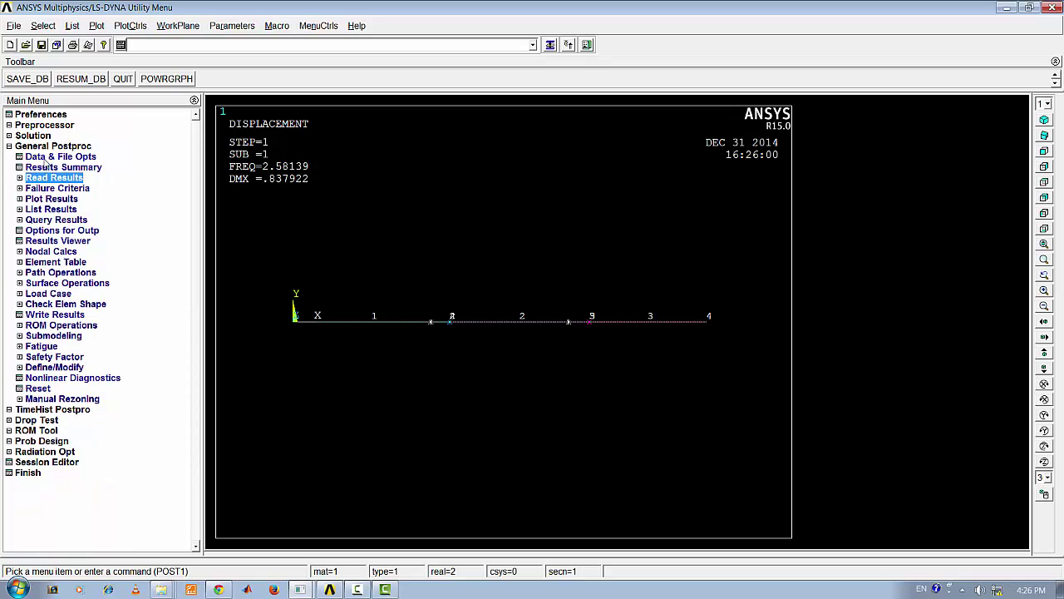
{"action": "left_click", "coordinate": [41, 146]}
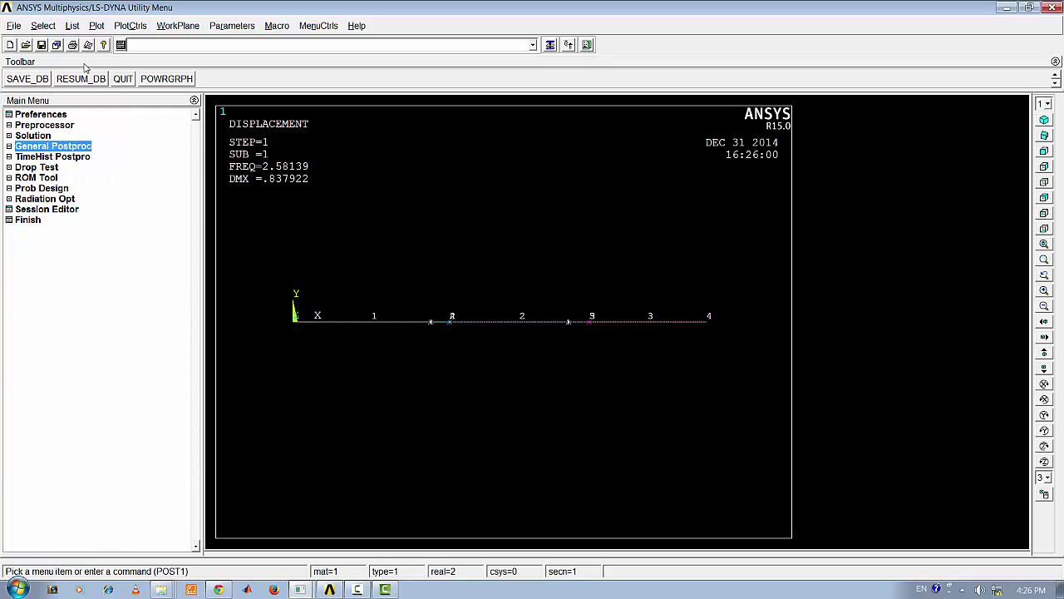
{"action": "left_click", "coordinate": [40, 147]}
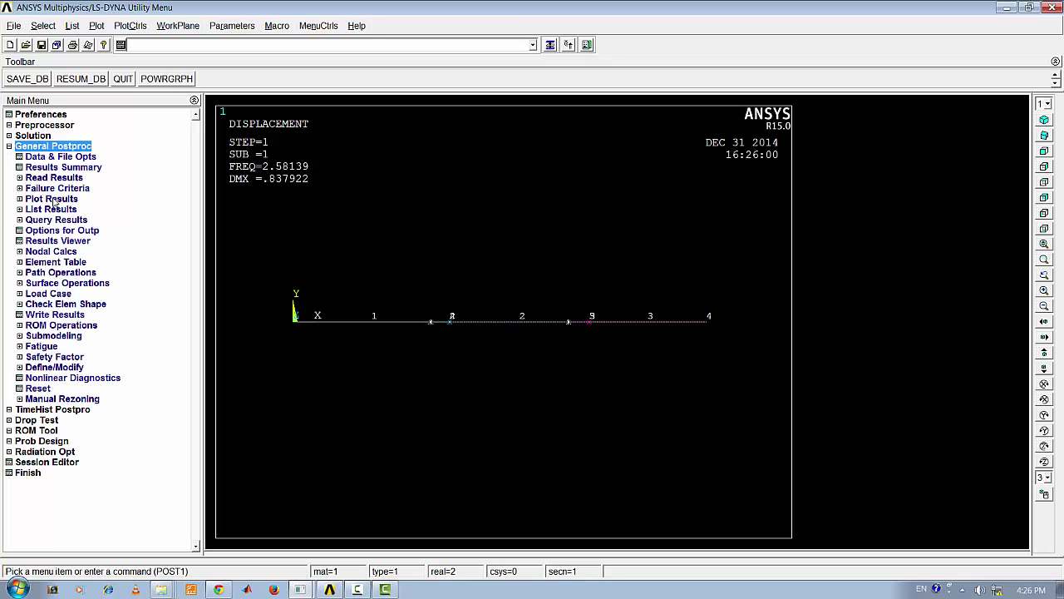
{"action": "left_click", "coordinate": [53, 209]}
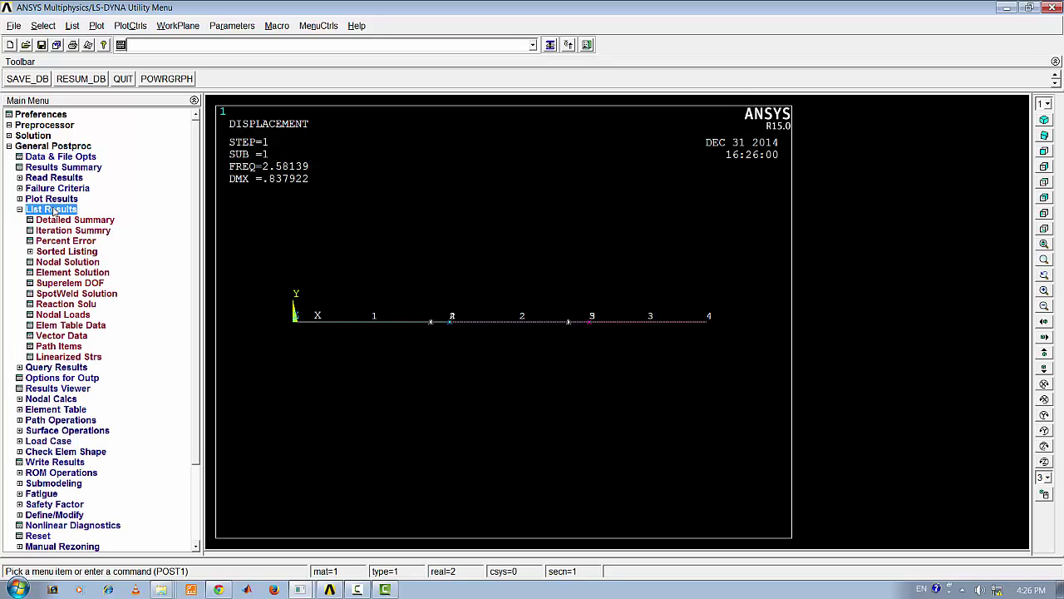
{"action": "left_click", "coordinate": [57, 263]}
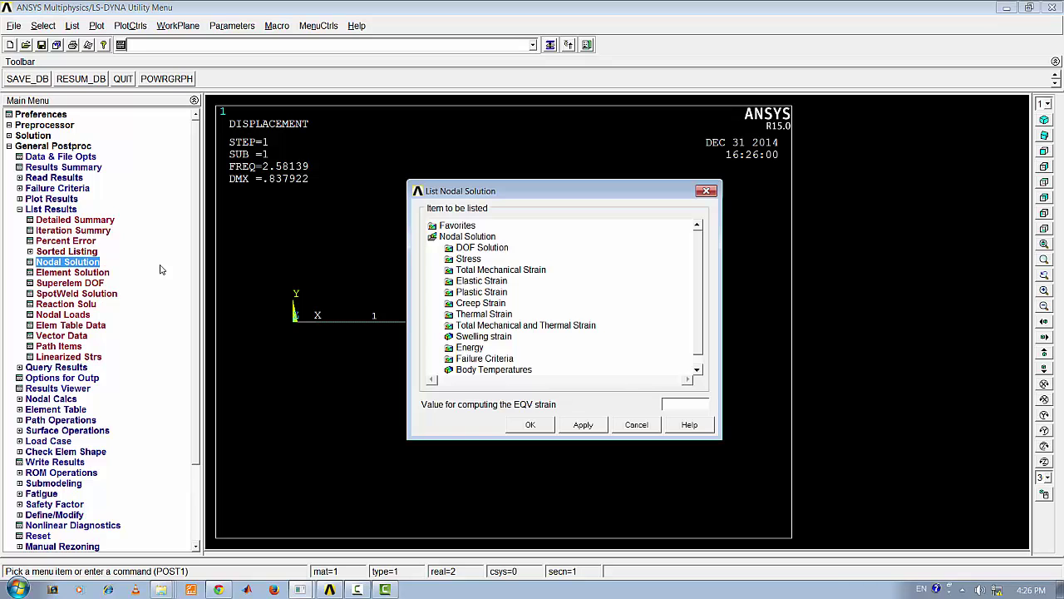
{"action": "left_click", "coordinate": [499, 250]}
{"action": "left_click", "coordinate": [501, 259]}
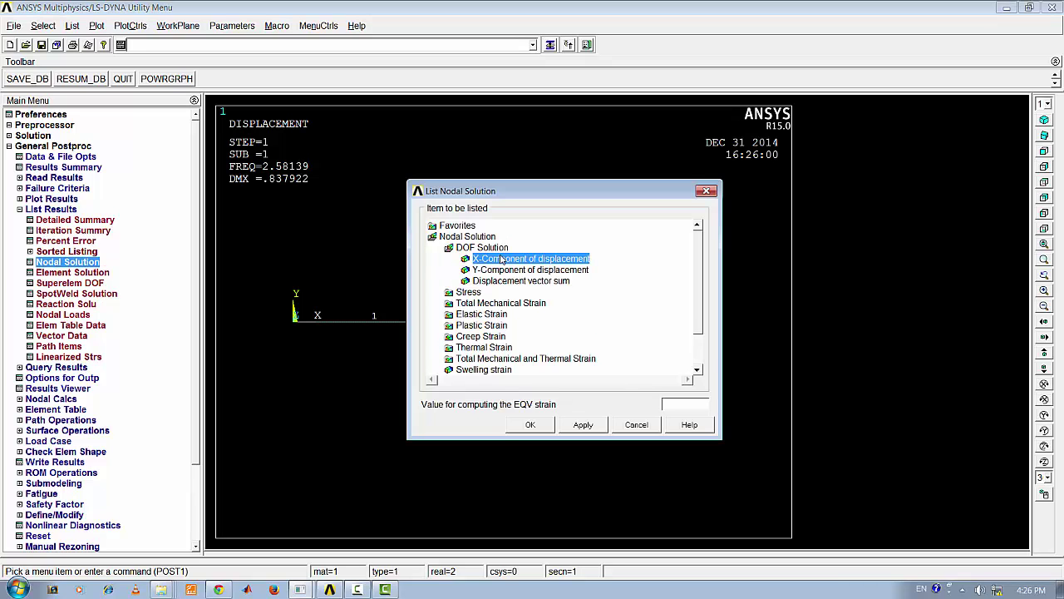
{"action": "left_click", "coordinate": [523, 425]}
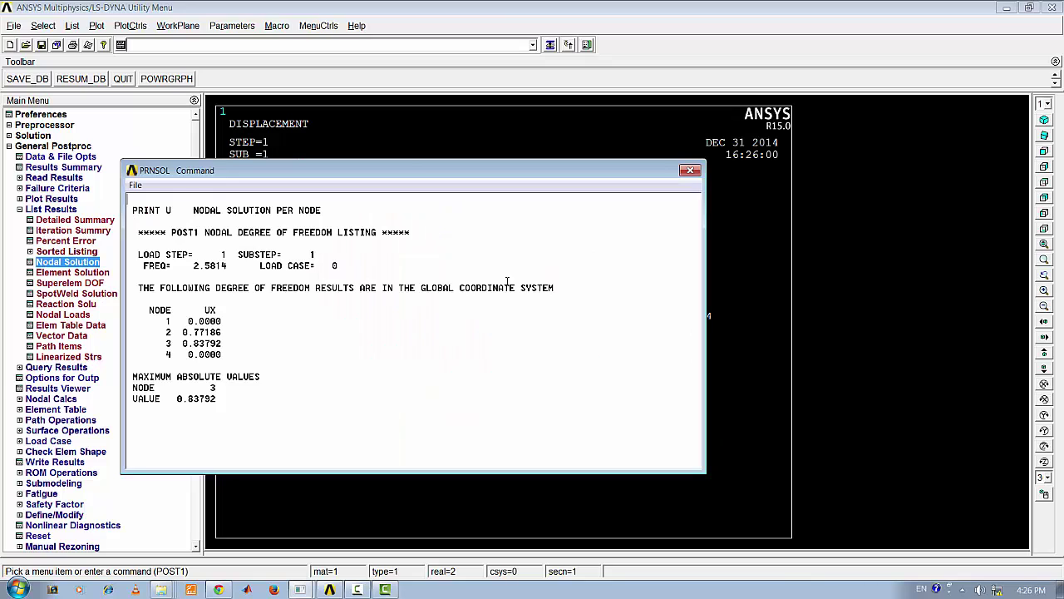
{"action": "left_click_drag", "start_coordinate": [449, 166], "coordinate": [804, 131]}
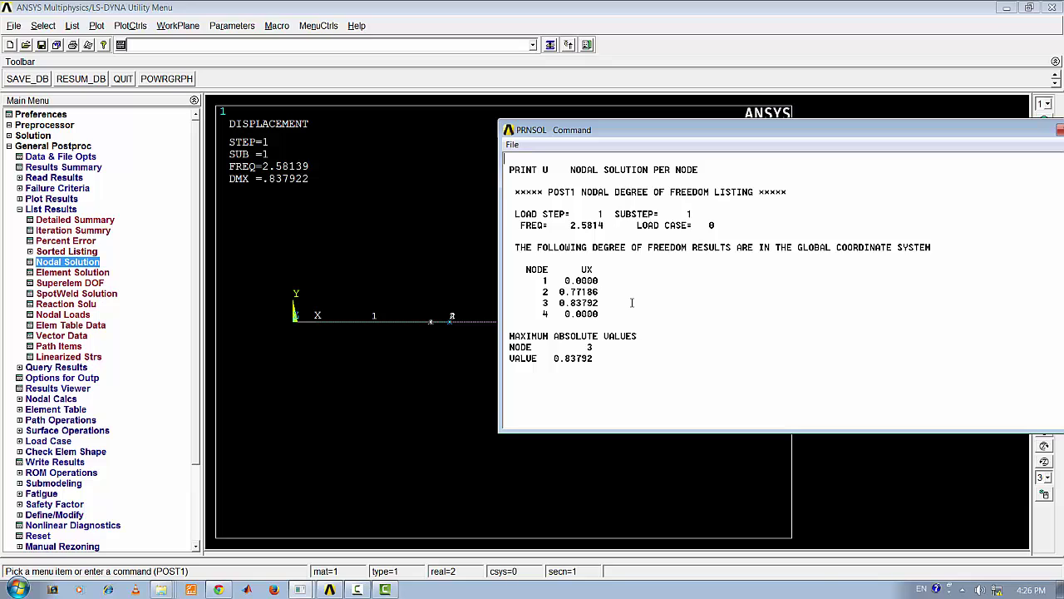
- Recheck the VM89 amplitude ratio definition in the help, and divide node 2's UX by node 3's in Calculator as 0.77186 / 0.83792
{"action": "left_click", "coordinate": [330, 579]}
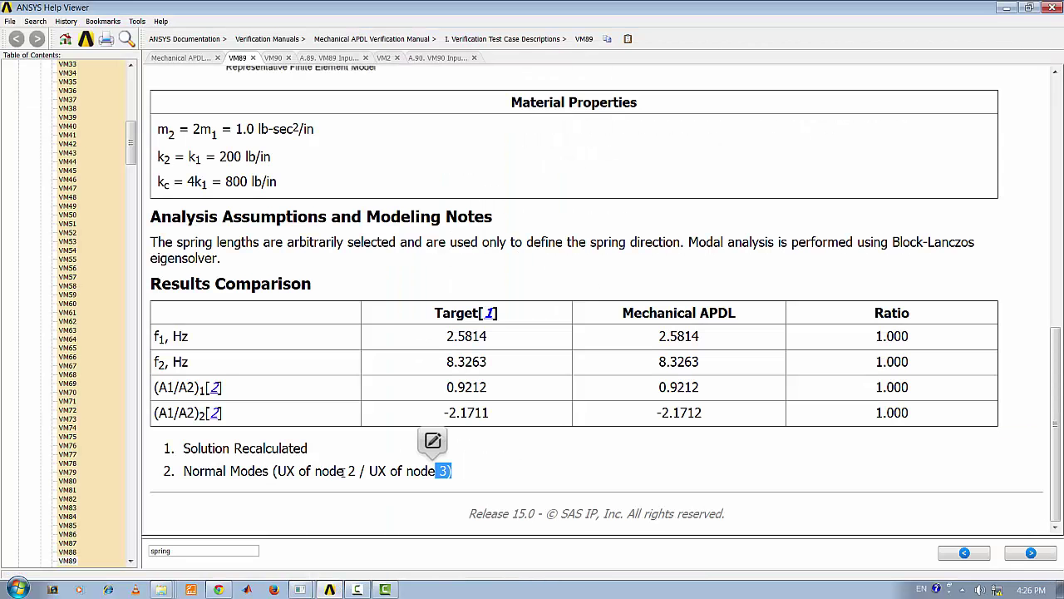
{"action": "left_click", "coordinate": [1005, 8]}
{"action": "left_click", "coordinate": [17, 589]}
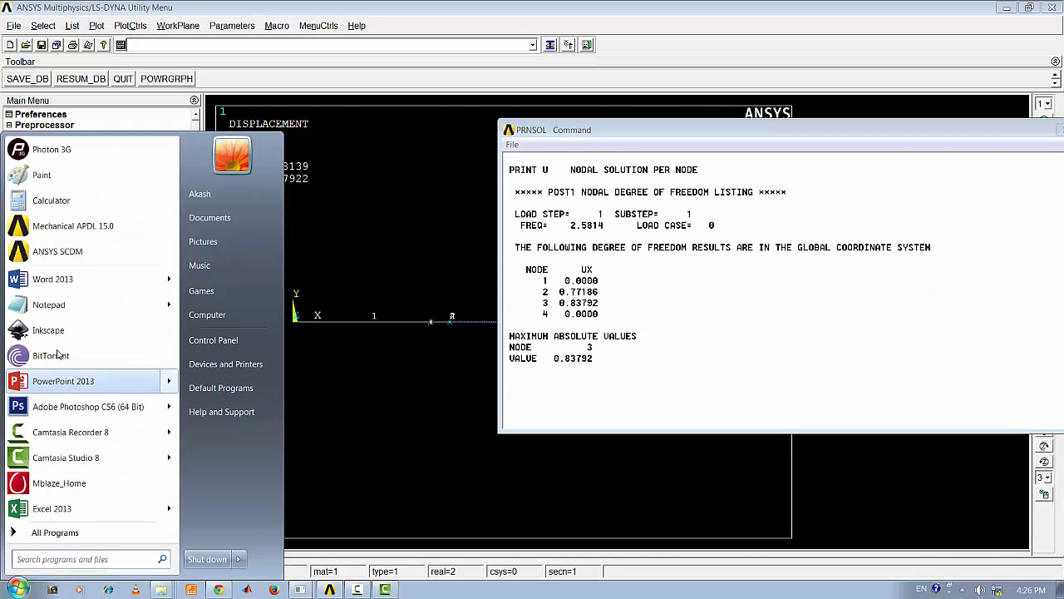
{"action": "left_click", "coordinate": [51, 200]}
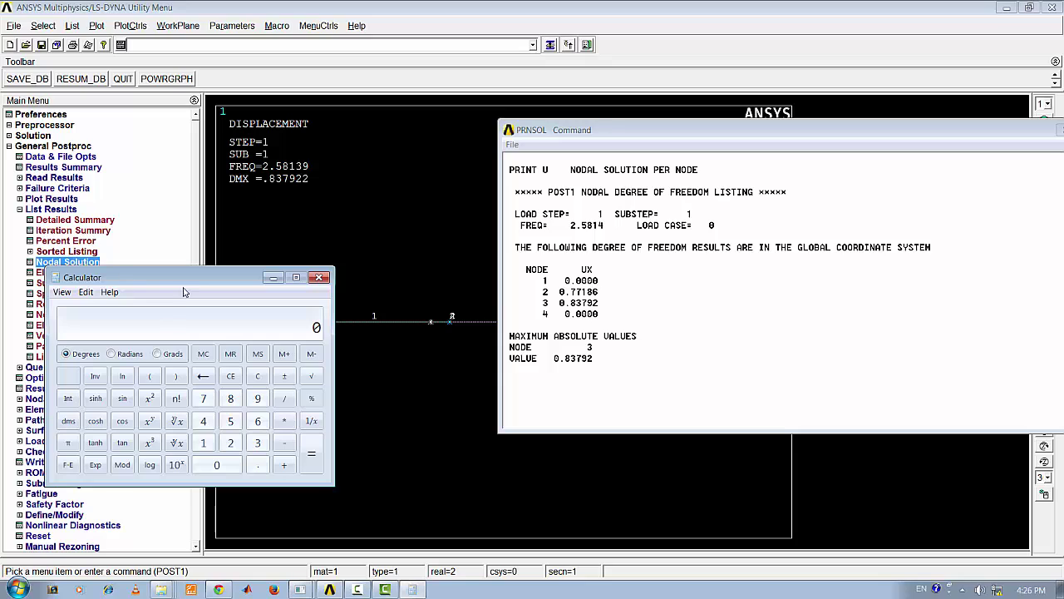
{"action": "left_click_drag", "start_coordinate": [191, 282], "coordinate": [216, 214]}
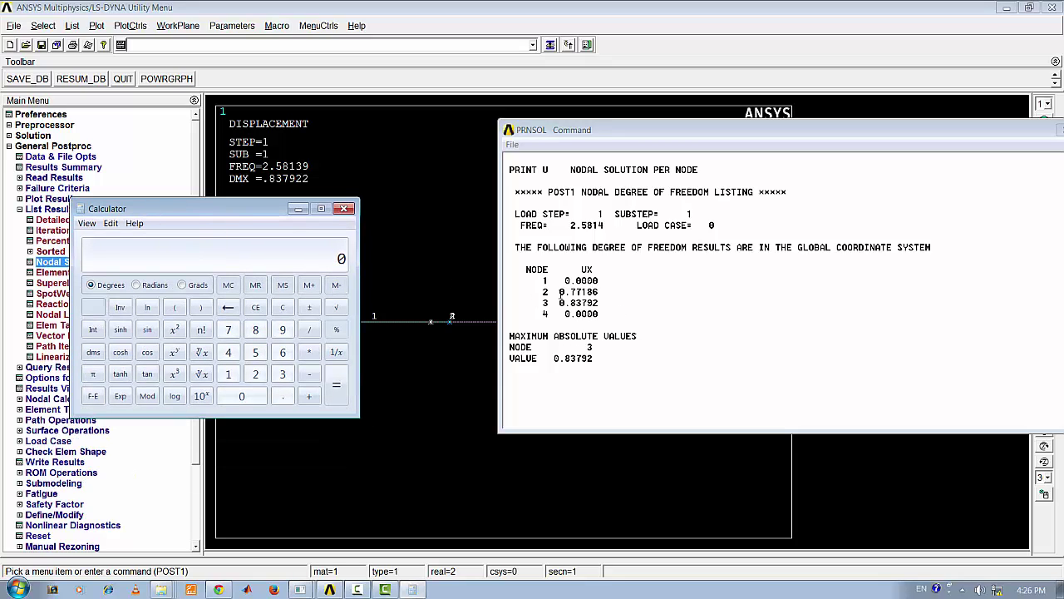
{"action": "type", "text": ".77"}
{"action": "type", "text": "186 "}
{"action": "type", "text": "/ "}
{"action": "type", "text": "0."}
{"action": "type", "text": "8"}
{"action": "type", "text": "3792"}
{"action": "left_click", "coordinate": [336, 384]}
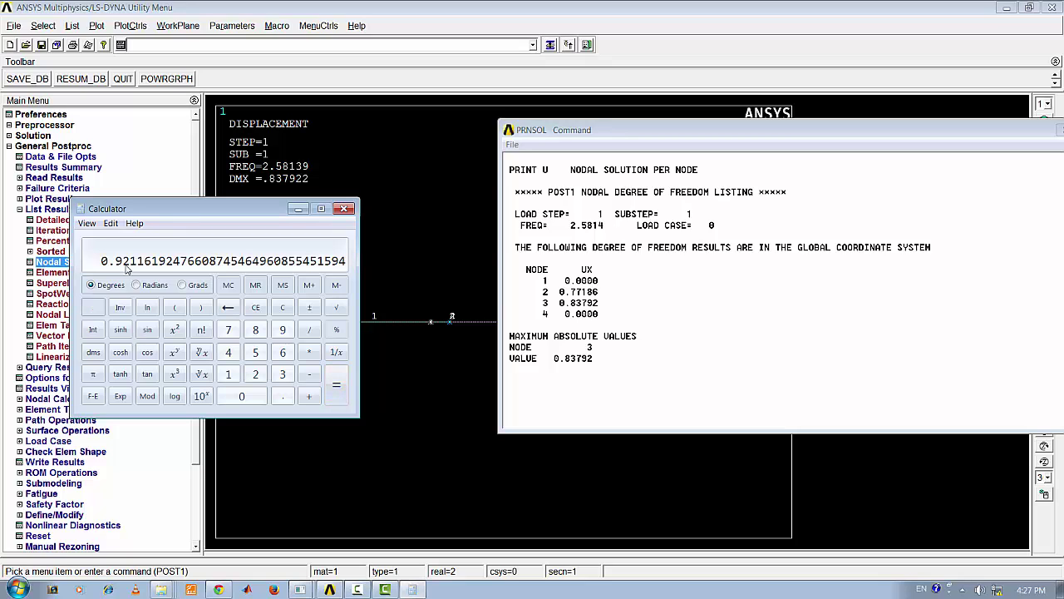
- Compare the first mode's amplitude ratio with the VM89 results table in the ANSYS Help Viewer, and return to the Mechanical APDL main window
{"action": "left_click", "coordinate": [329, 589]}
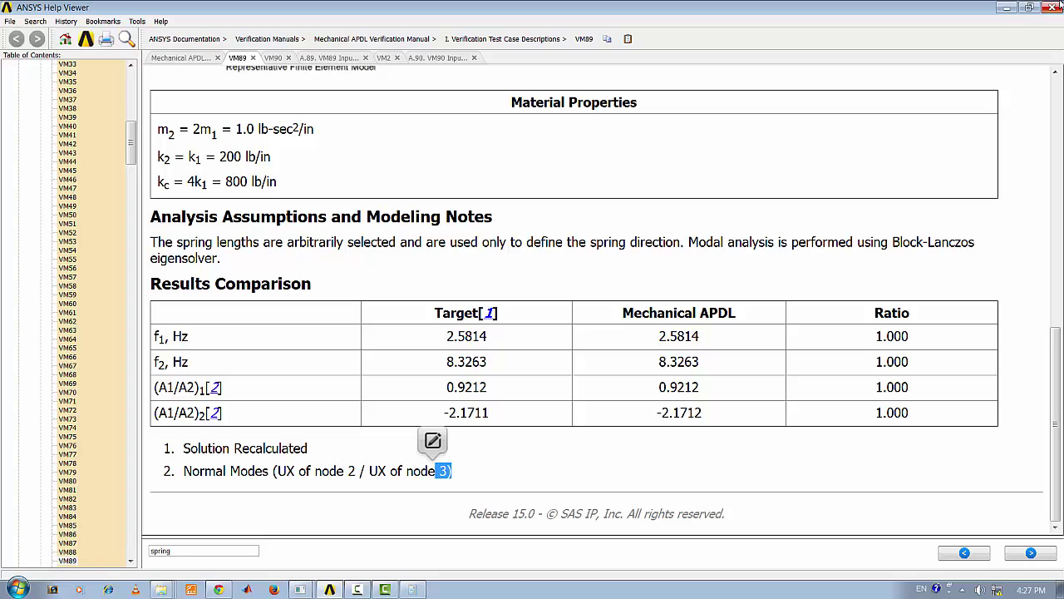
{"action": "left_click", "coordinate": [1015, 8]}
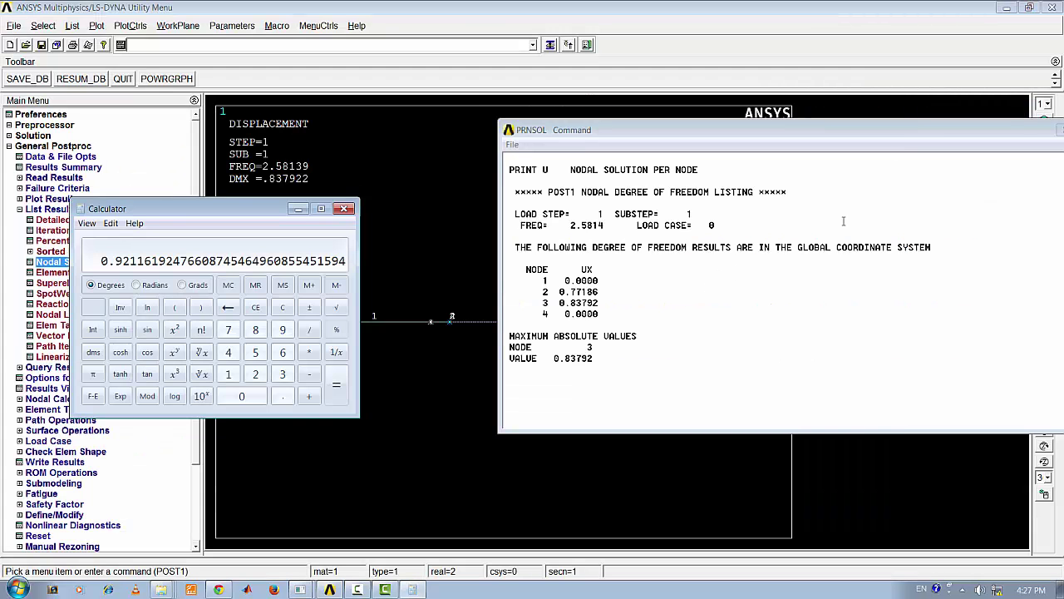
{"action": "left_click_drag", "start_coordinate": [1014, 126], "coordinate": [615, 163]}
{"action": "left_click", "coordinate": [649, 160]}
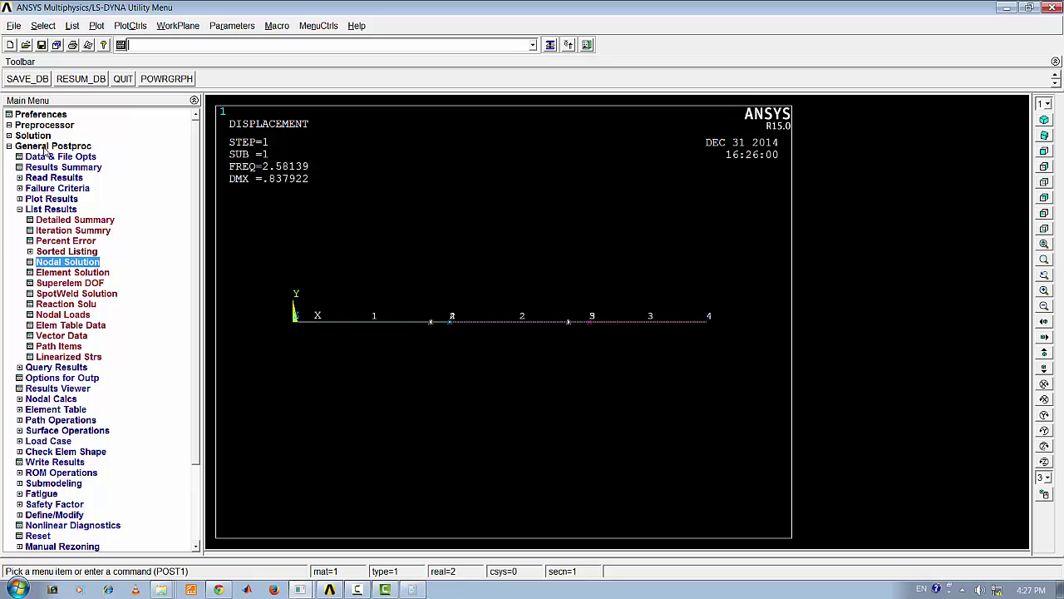
- Read the second result set, at frequency 8.3263, from file.rst by picking it, and close the results file list
{"action": "left_click", "coordinate": [53, 178]}
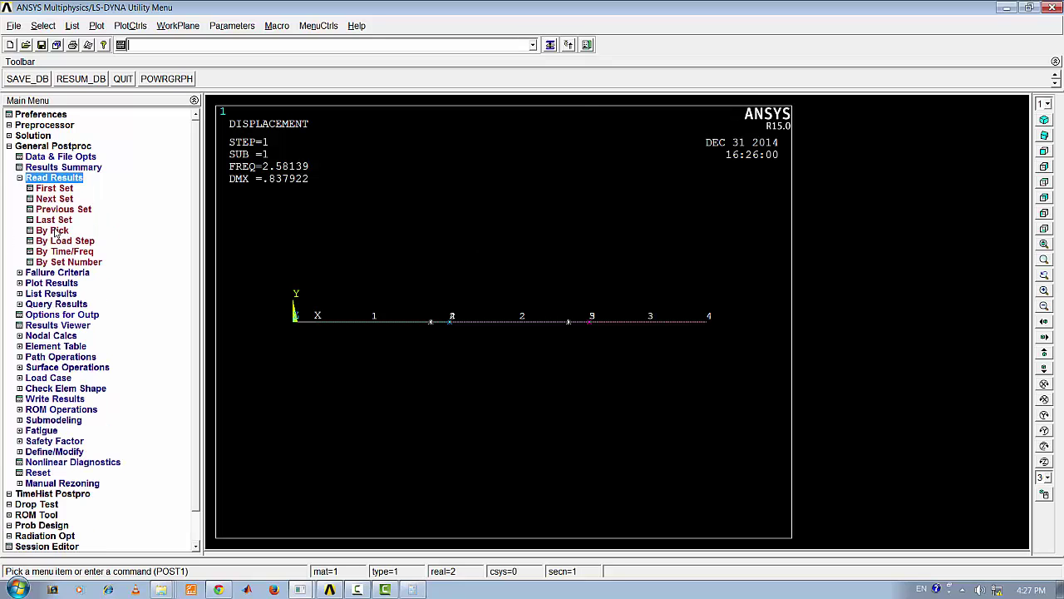
{"action": "left_click", "coordinate": [54, 231]}
{"action": "left_click", "coordinate": [131, 123]}
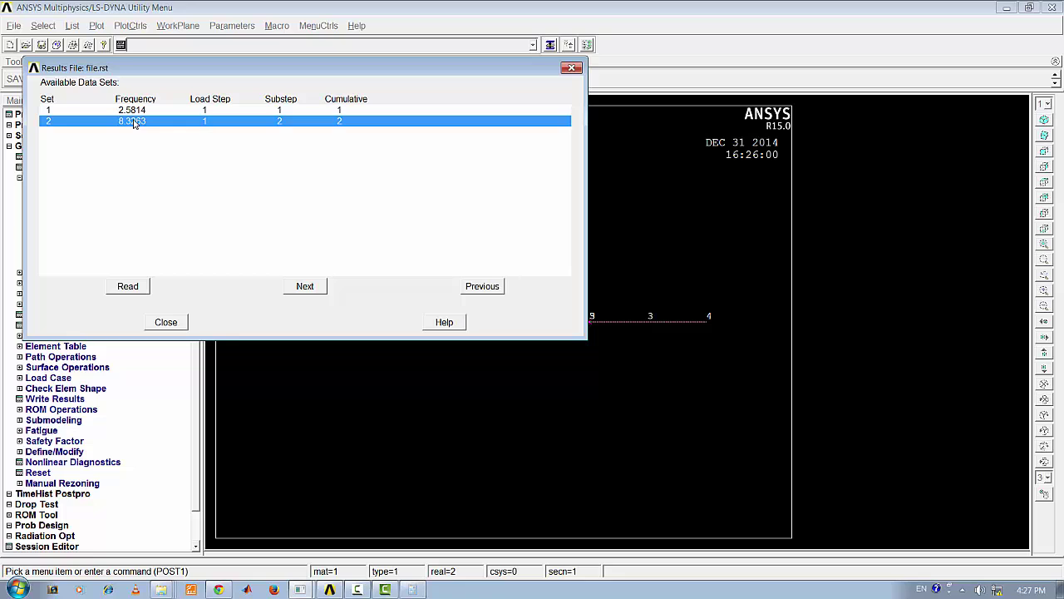
{"action": "left_click", "coordinate": [133, 291]}
{"action": "left_click", "coordinate": [165, 321]}
- Animate the second mode shape as Def + undeformed with 10 frames, 0.5 s delay and linear acceleration, and close the animation after viewing it
{"action": "left_click", "coordinate": [128, 26]}
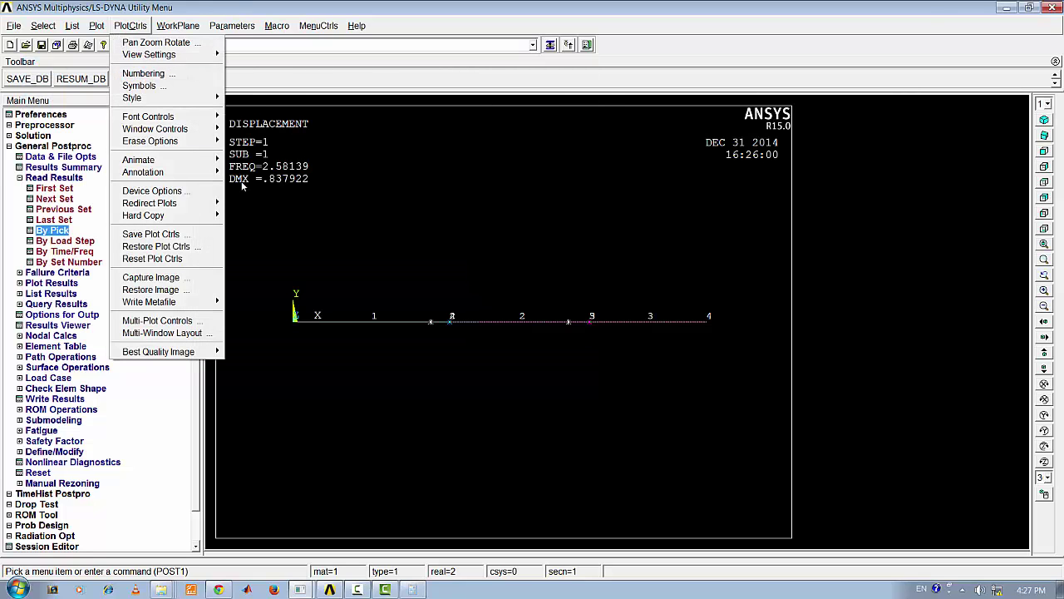
{"action": "mouse_move", "coordinate": [220, 159]}
{"action": "left_click", "coordinate": [257, 160]}
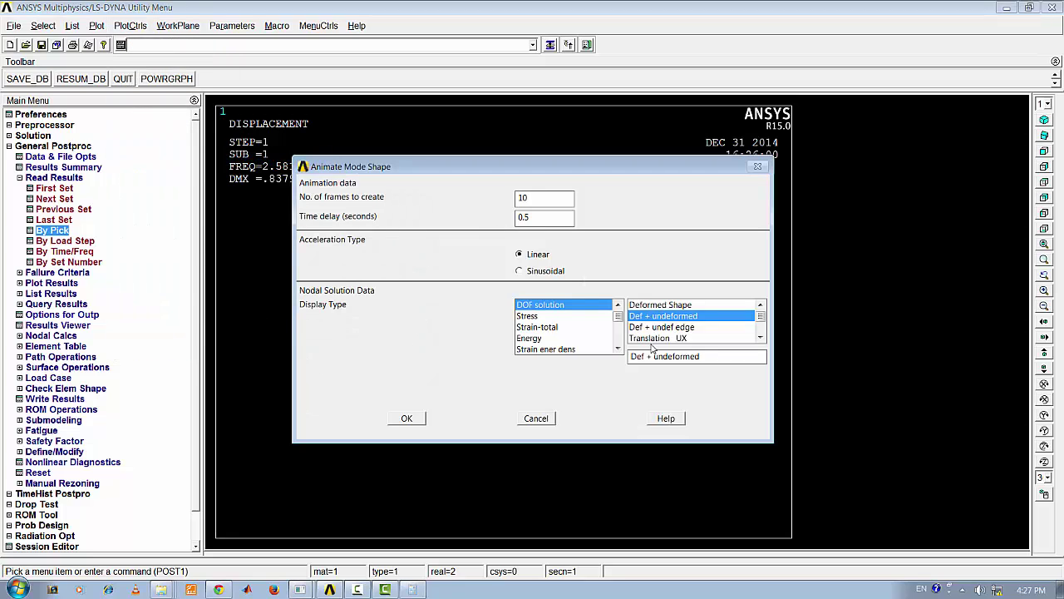
{"action": "left_click", "coordinate": [407, 418]}
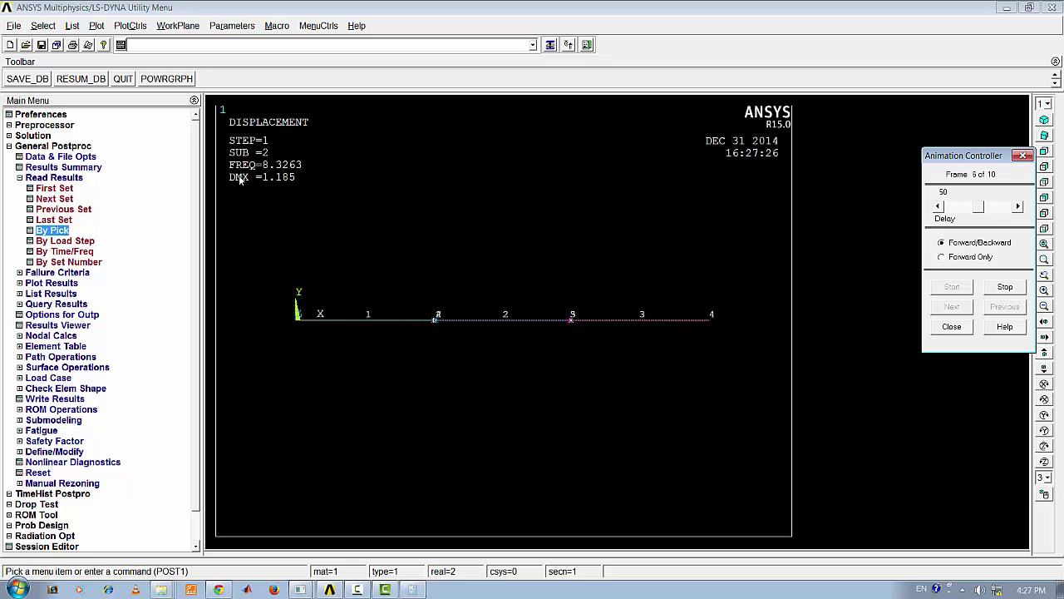
{"action": "left_click", "coordinate": [951, 326]}
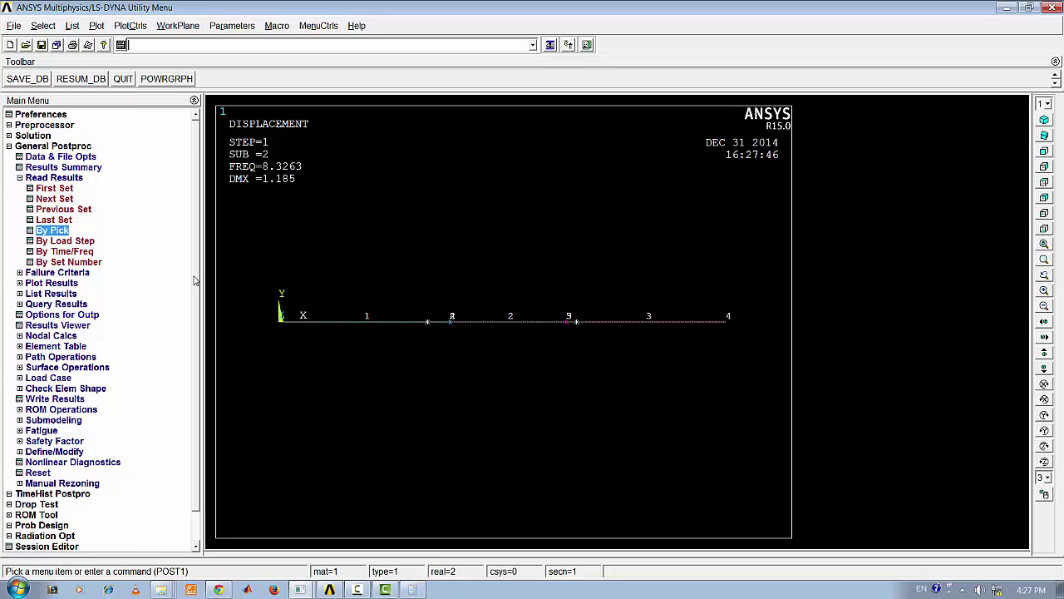
- List the nodal solution's X-component of displacement for the second mode
{"action": "left_click", "coordinate": [36, 177]}
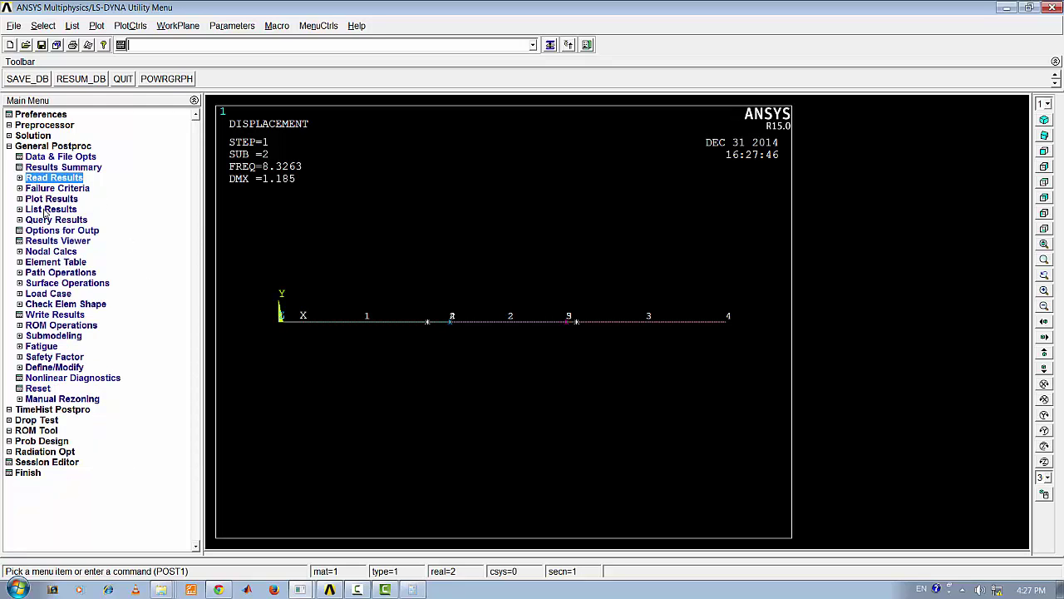
{"action": "left_click", "coordinate": [47, 210]}
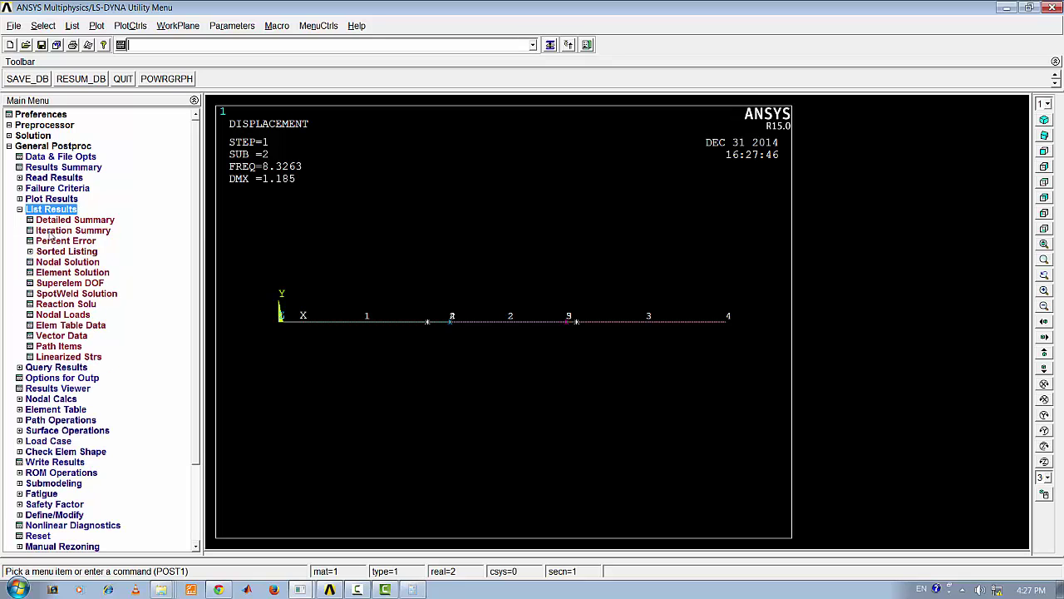
{"action": "left_click", "coordinate": [51, 262]}
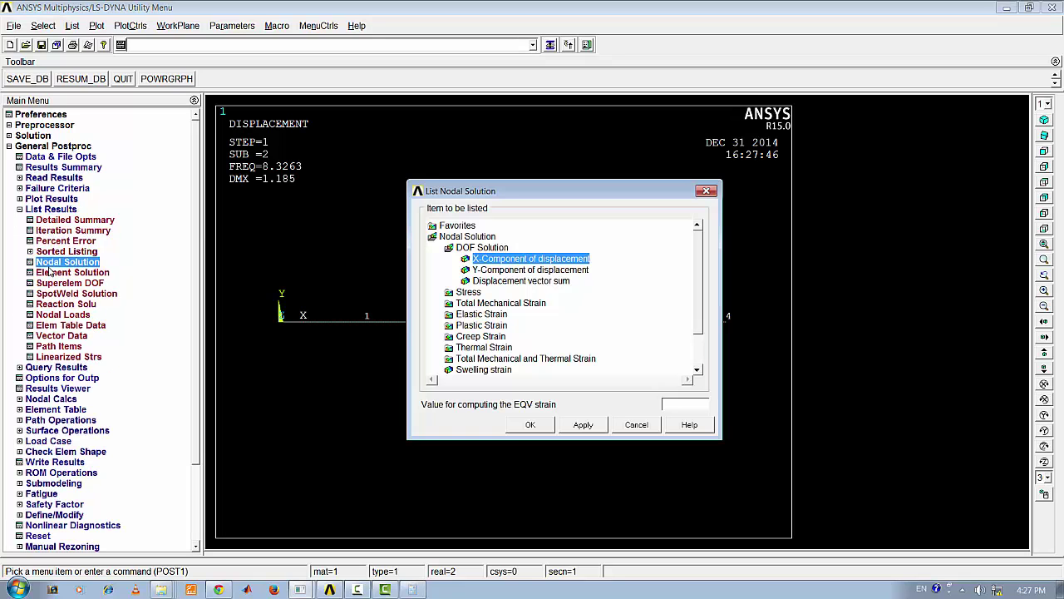
{"action": "left_click", "coordinate": [532, 425]}
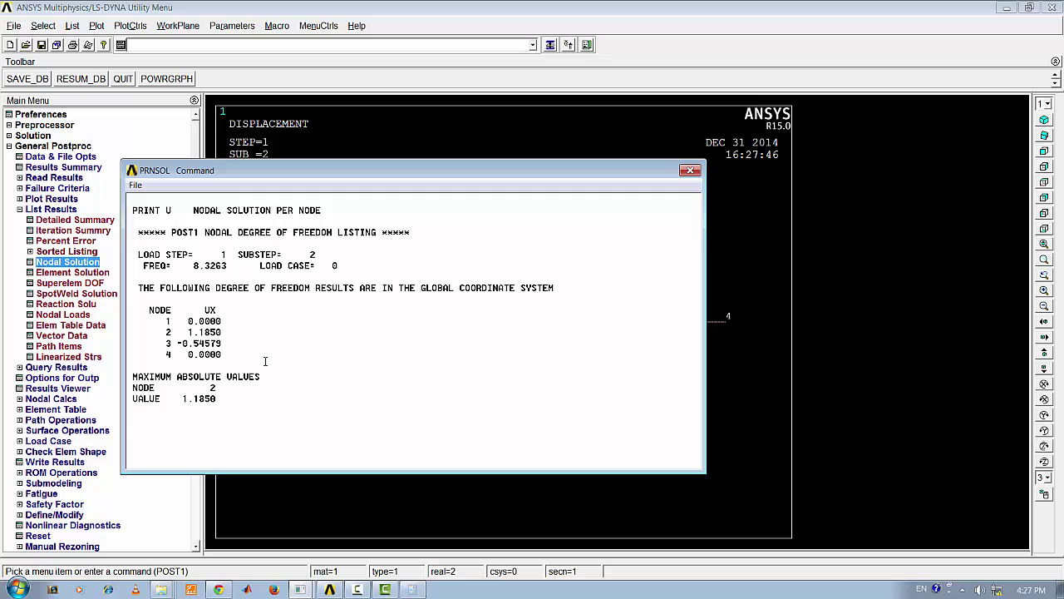
- Examine the second-mode UX values of nodes 2 and 3 against the plotted mode shape, and bring up Calculator
{"action": "left_click_drag", "start_coordinate": [374, 170], "coordinate": [576, 87]}
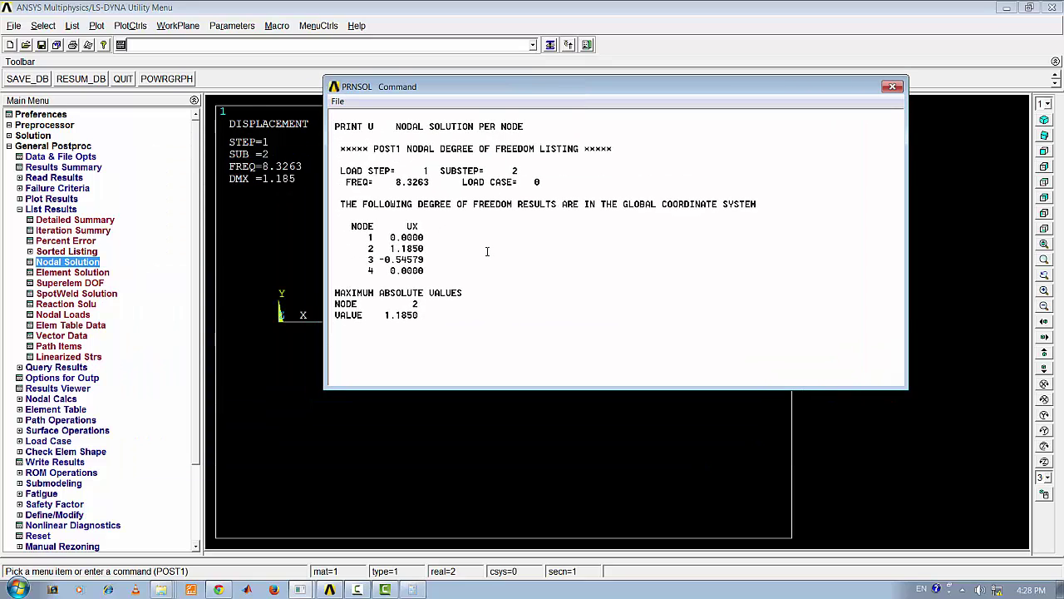
{"action": "left_click_drag", "start_coordinate": [369, 251], "coordinate": [429, 247]}
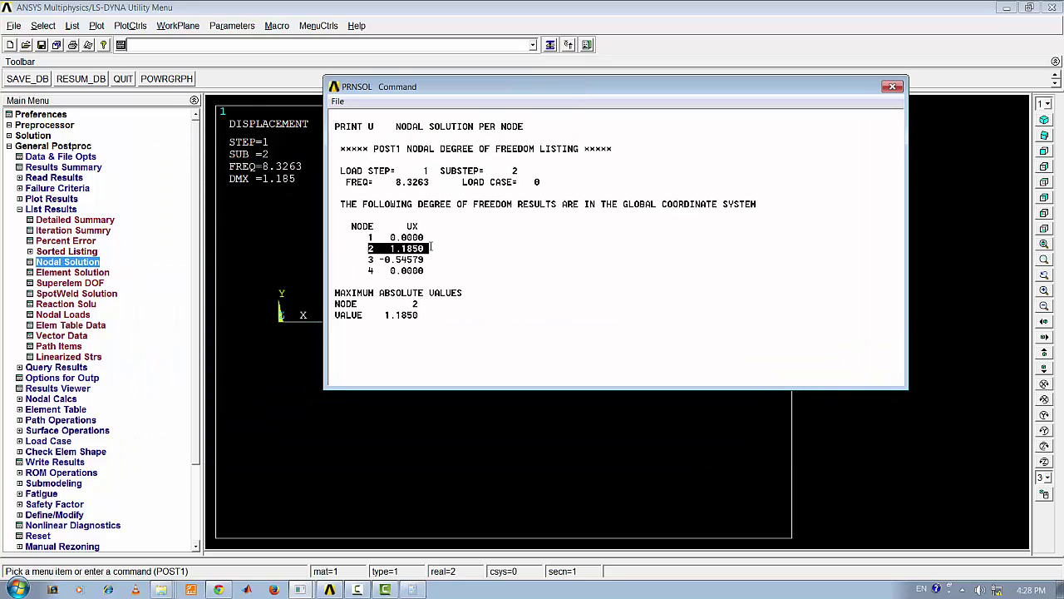
{"action": "left_click_drag", "start_coordinate": [367, 261], "coordinate": [433, 265]}
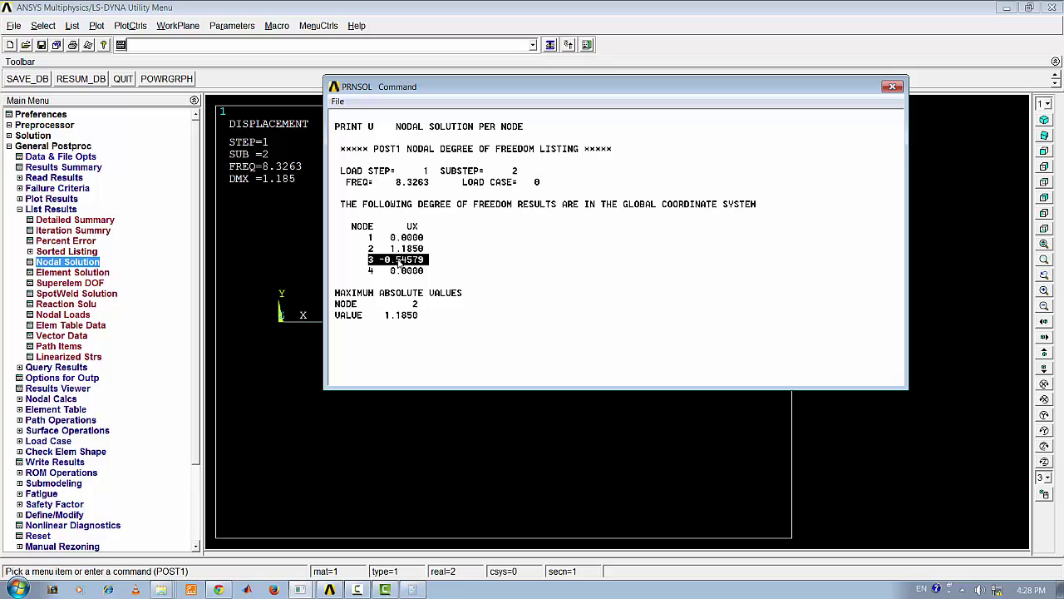
{"action": "left_click_drag", "start_coordinate": [365, 87], "coordinate": [403, 360]}
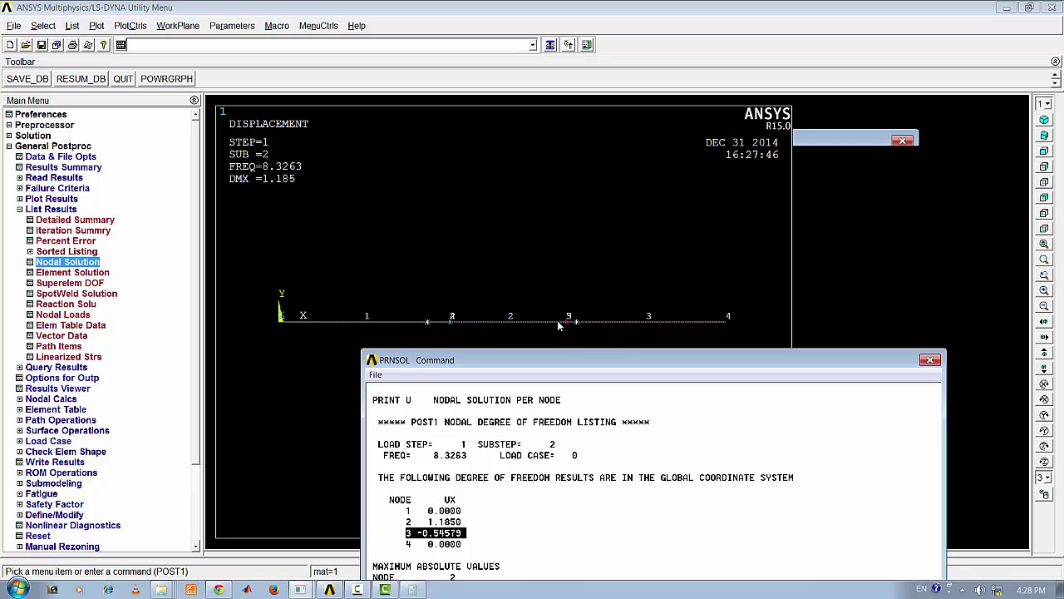
{"action": "left_click_drag", "start_coordinate": [611, 363], "coordinate": [594, 151]}
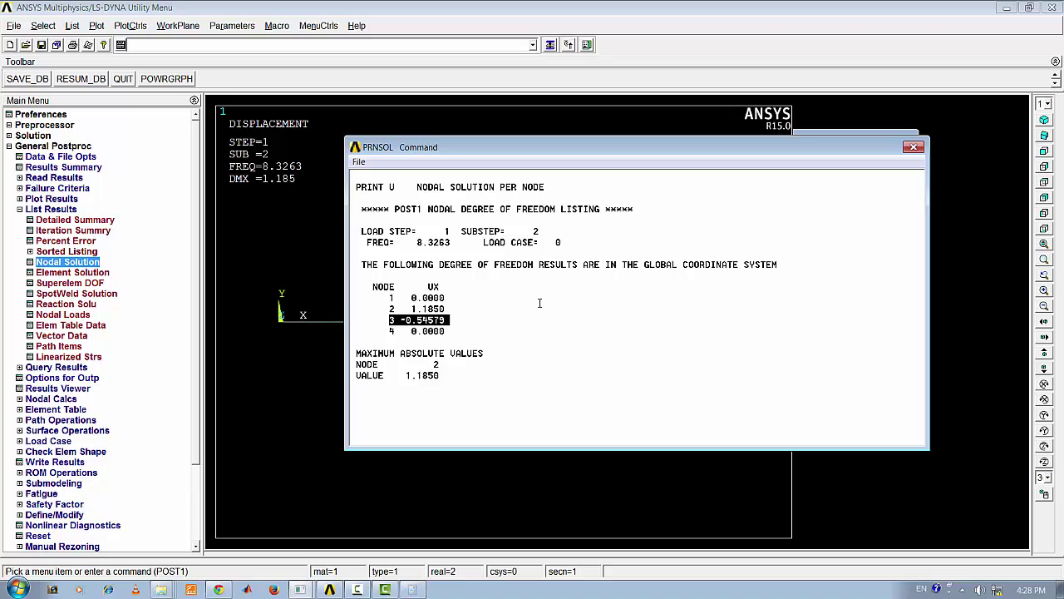
{"action": "left_click", "coordinate": [412, 589]}
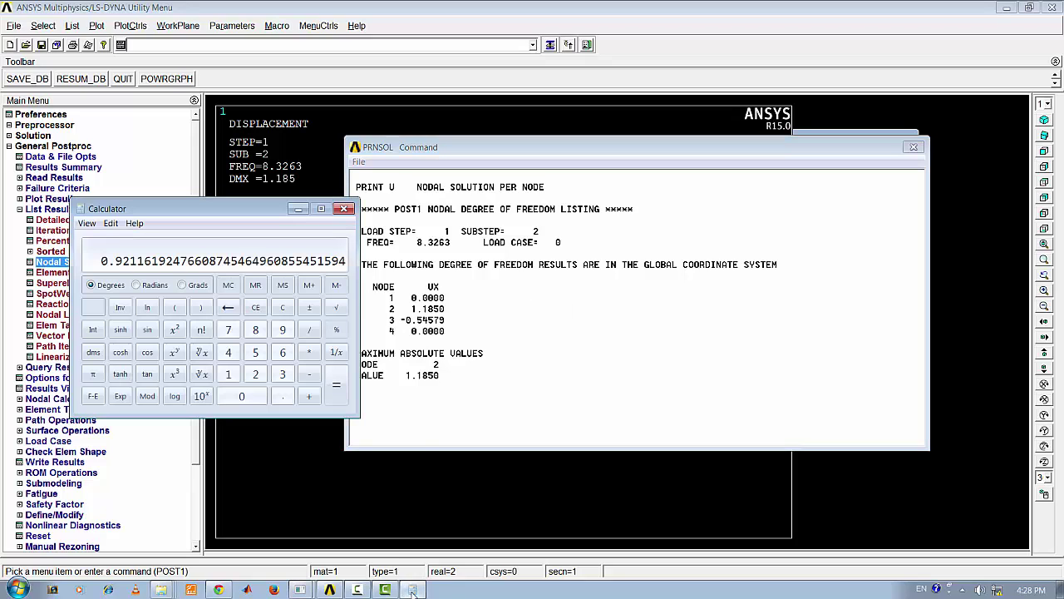
{"action": "left_click", "coordinate": [229, 374]}
{"action": "left_click", "coordinate": [283, 396]}
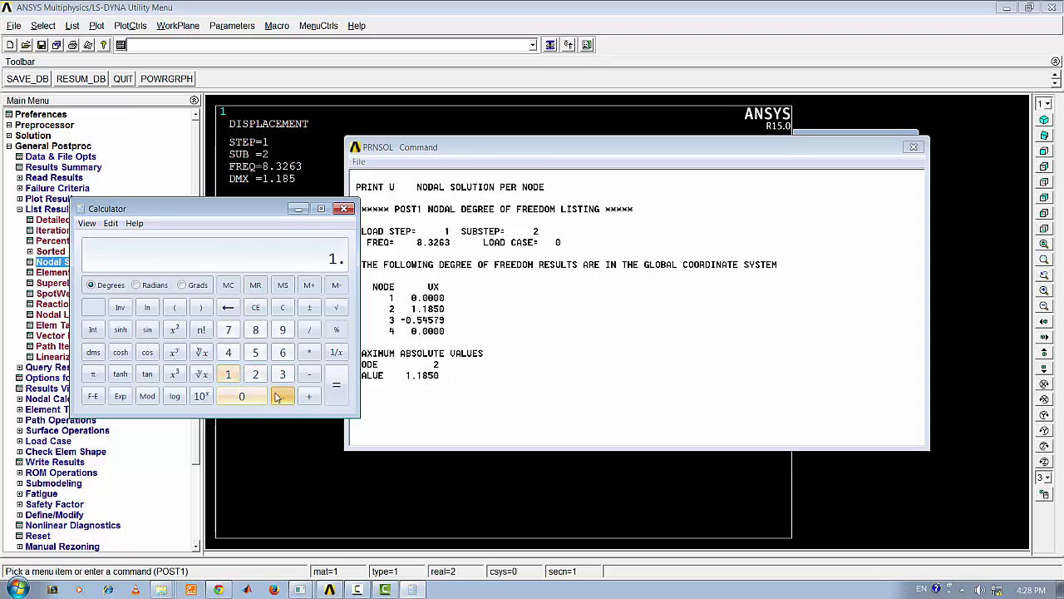
{"action": "left_click", "coordinate": [228, 374]}
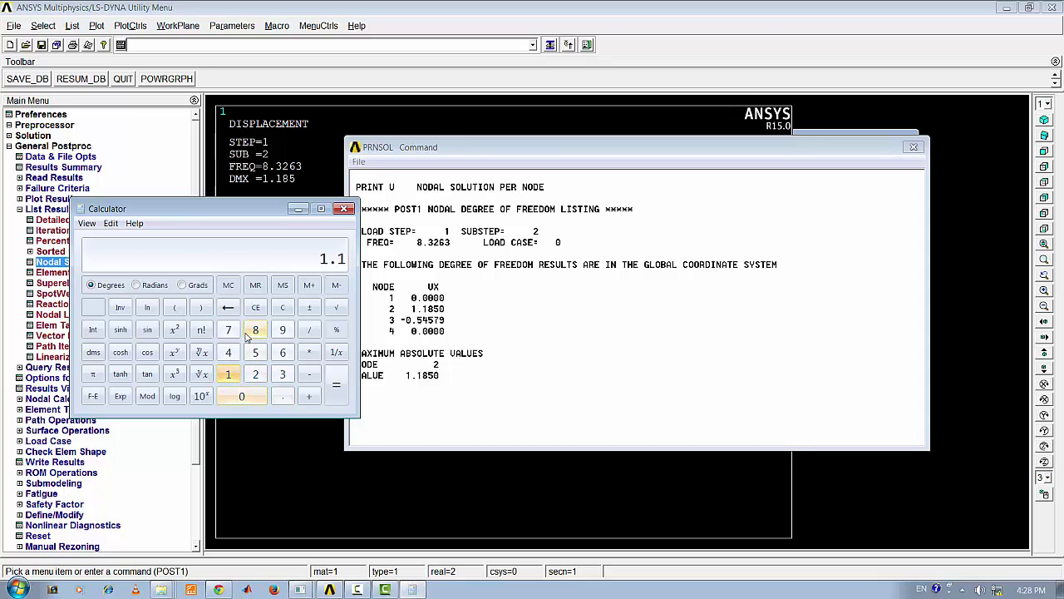
{"action": "left_click", "coordinate": [256, 352]}
{"action": "left_click", "coordinate": [309, 329]}
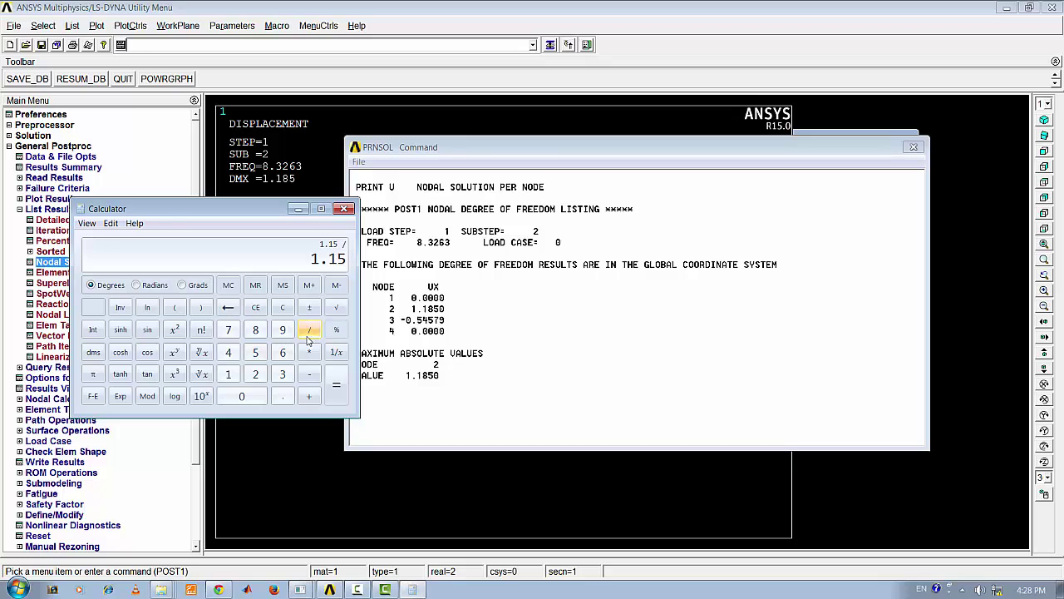
{"action": "left_click", "coordinate": [309, 378]}
{"action": "left_click", "coordinate": [242, 395]}
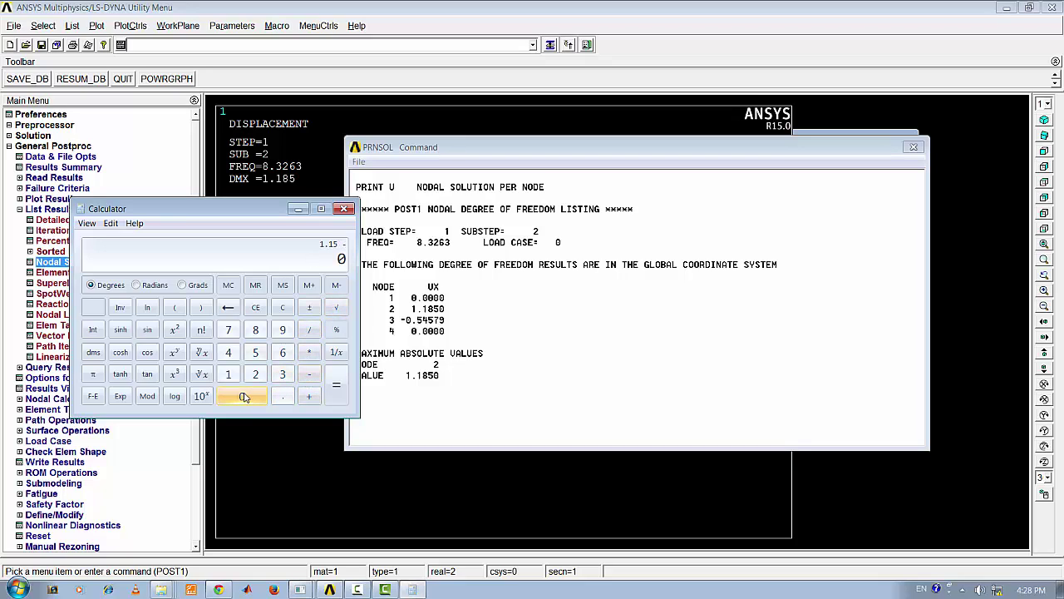
{"action": "left_click", "coordinate": [283, 308]}
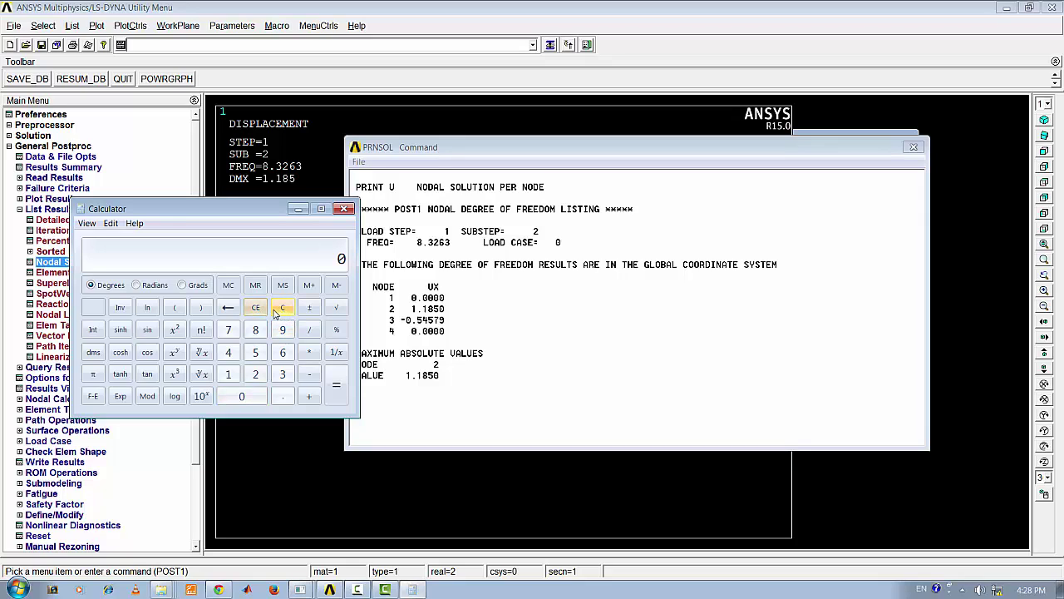
- Divide the second-mode UX magnitude of node 2 by that of node 3 in Calculator as 1.185 / 0.54579
{"action": "type", "text": "1.185/"}
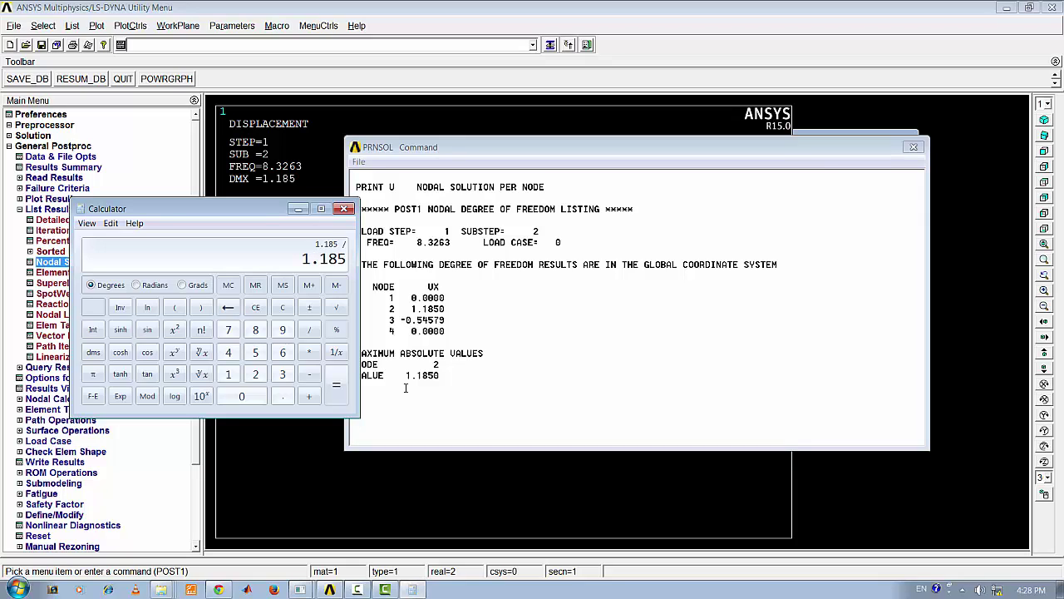
{"action": "type", "text": "0.54579"}
{"action": "key", "text": "Return"}
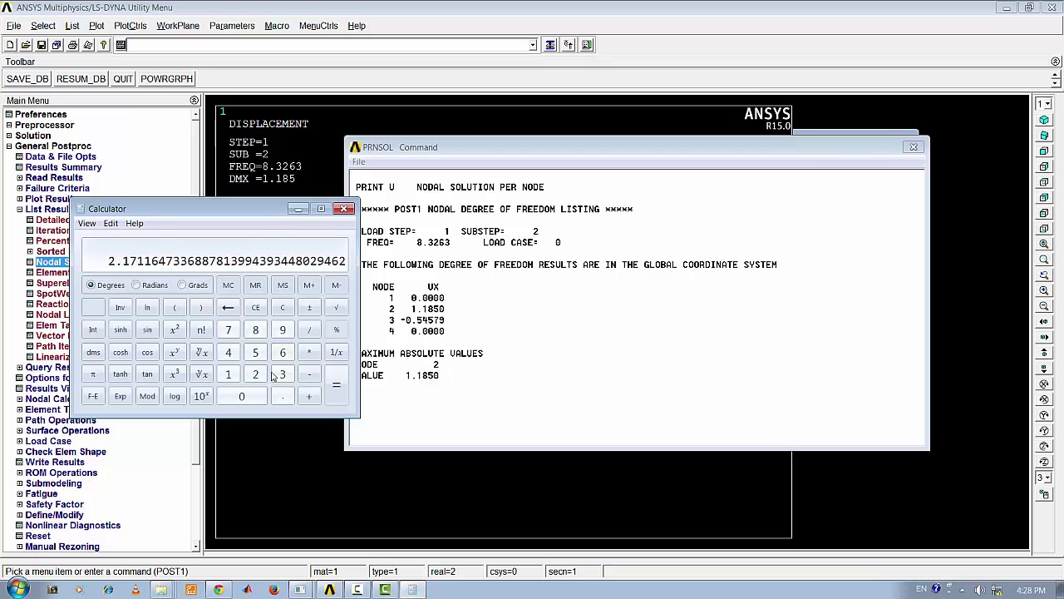
- Switch to the ANSYS Help Viewer and compare the second-mode amplitude ratio with the VM89 results comparison table
{"action": "left_click", "coordinate": [330, 590]}
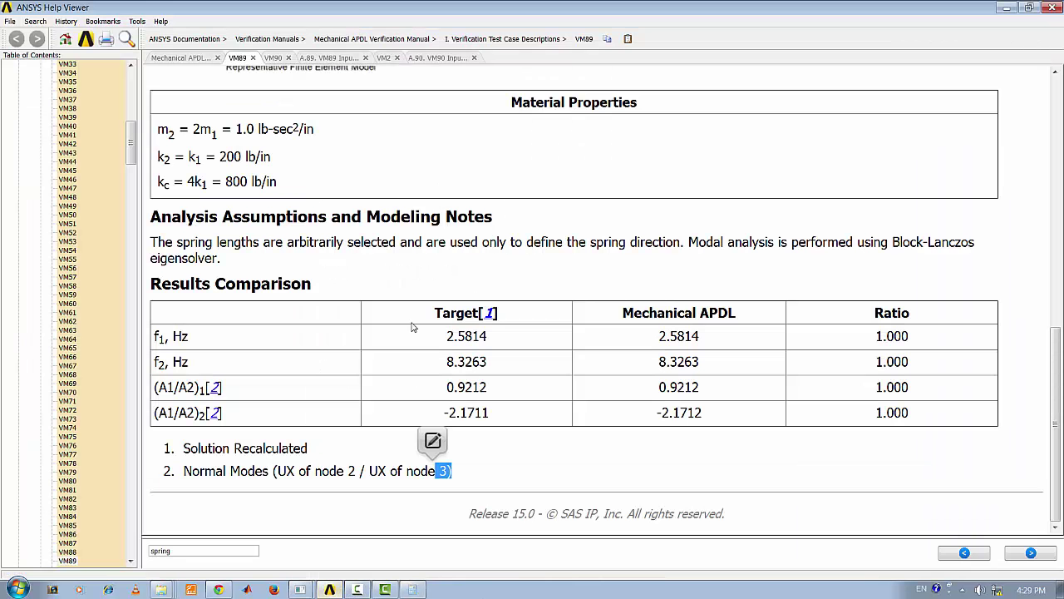
{"action": "scroll", "coordinate": [303, 412], "scroll_direction": "up", "scroll_amount": 10}
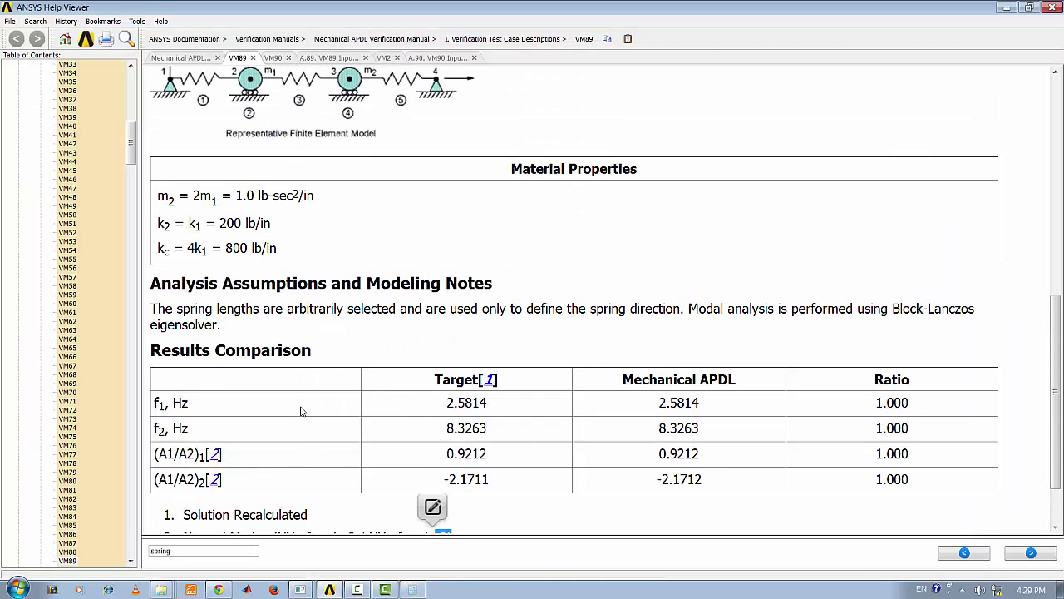
{"action": "scroll", "coordinate": [303, 424], "scroll_direction": "down", "scroll_amount": 10}
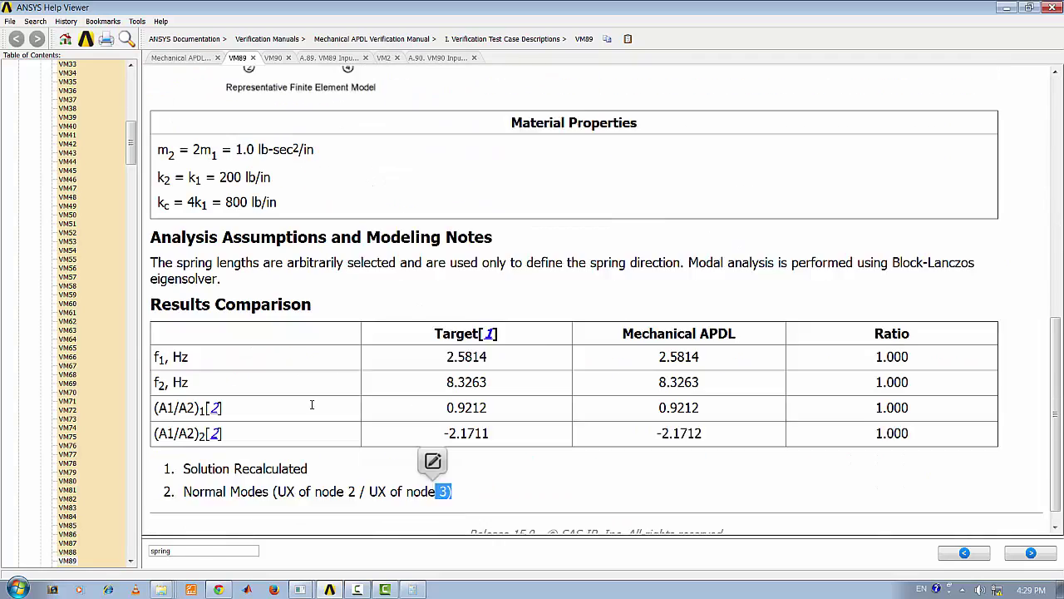
- Return to the Mechanical APDL window, minimize Calculator and close the second-mode nodal displacement listing
{"action": "left_click", "coordinate": [1006, 7]}
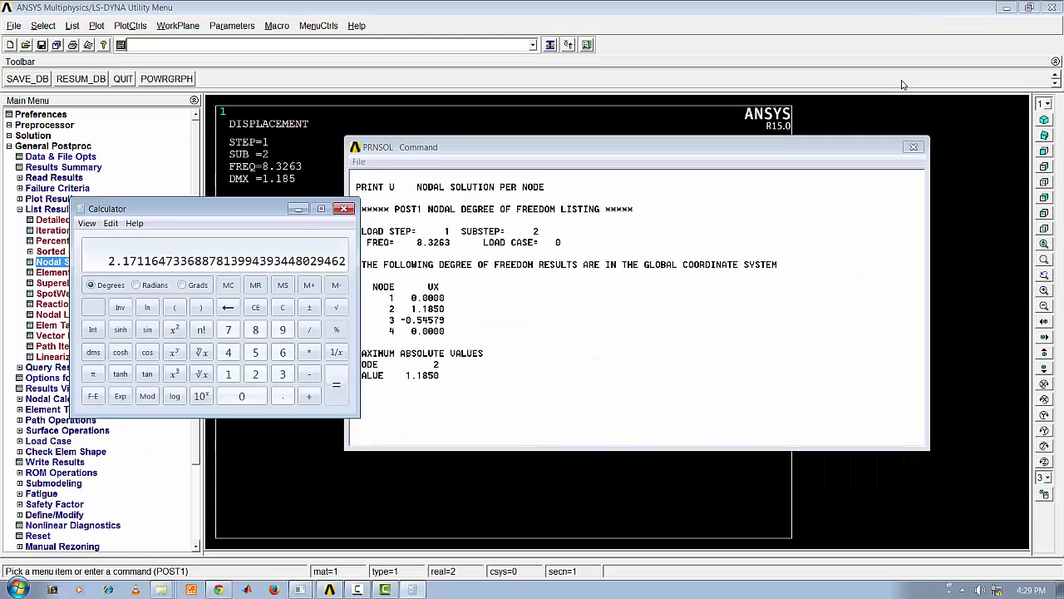
{"action": "left_click", "coordinate": [297, 209]}
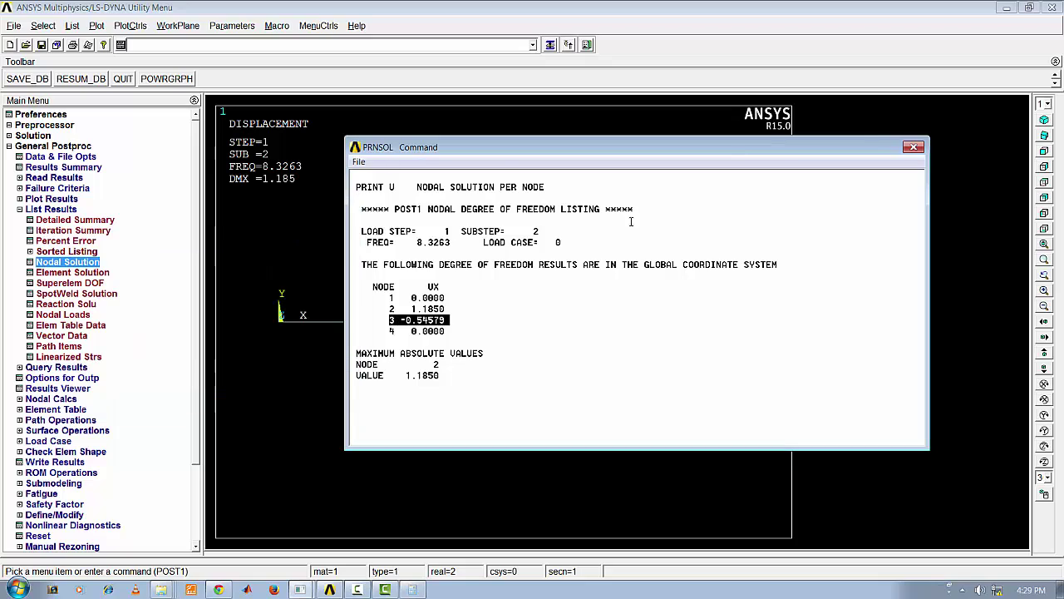
{"action": "left_click", "coordinate": [913, 147]}
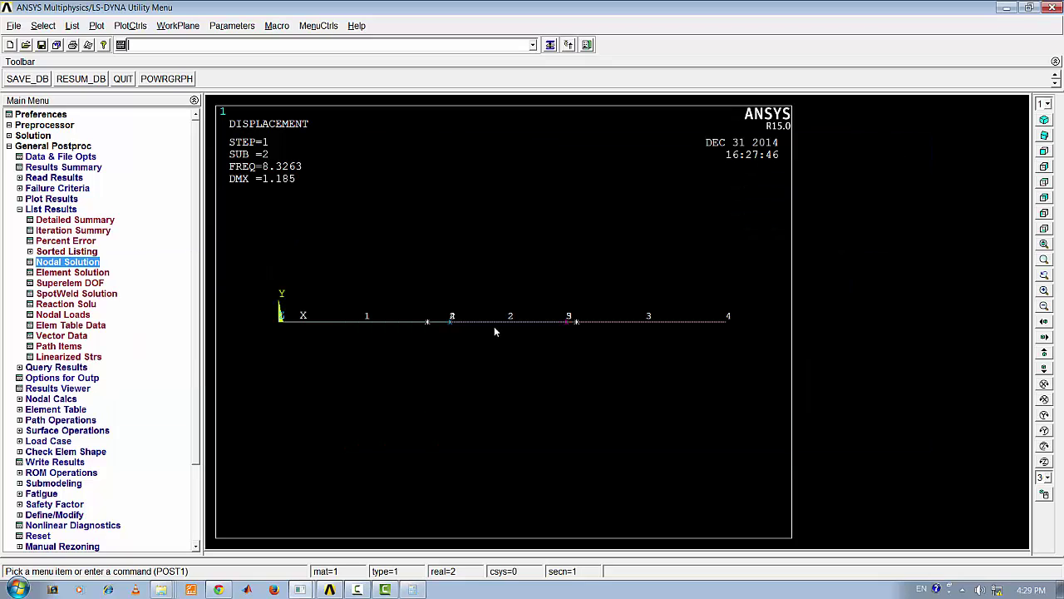